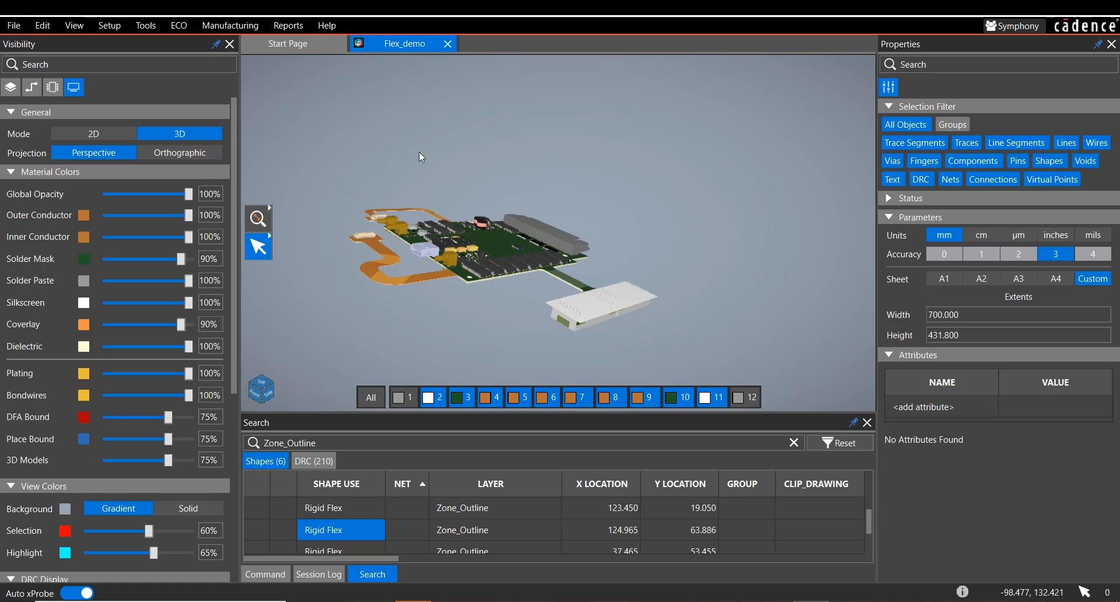
# - Show the Flex_demo board in 2D and inspect the flex sections and bend areas around the main PCB
pyautogui.click(95, 138)
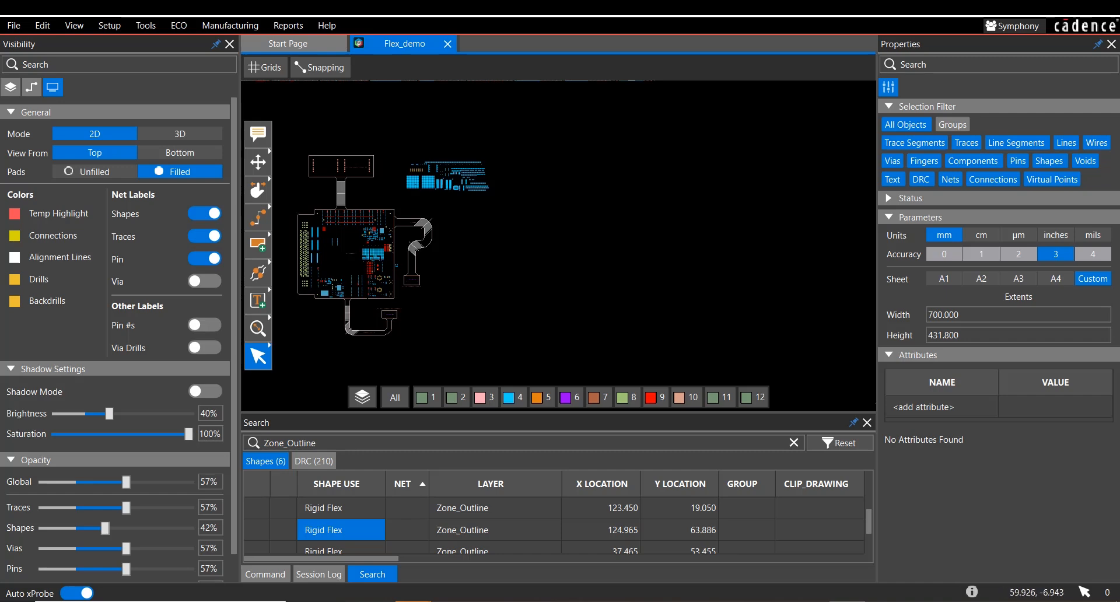
pyautogui.moveTo(304, 239)
pyautogui.scroll(2, 318, 221)
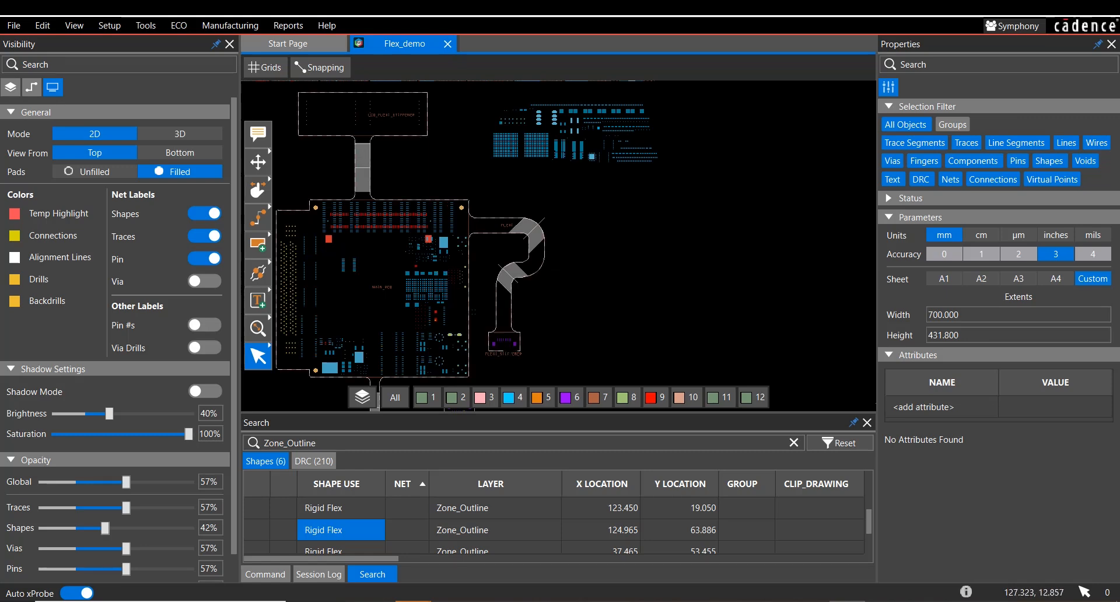
pyautogui.moveTo(366, 187)
pyautogui.scroll(4, 366, 186)
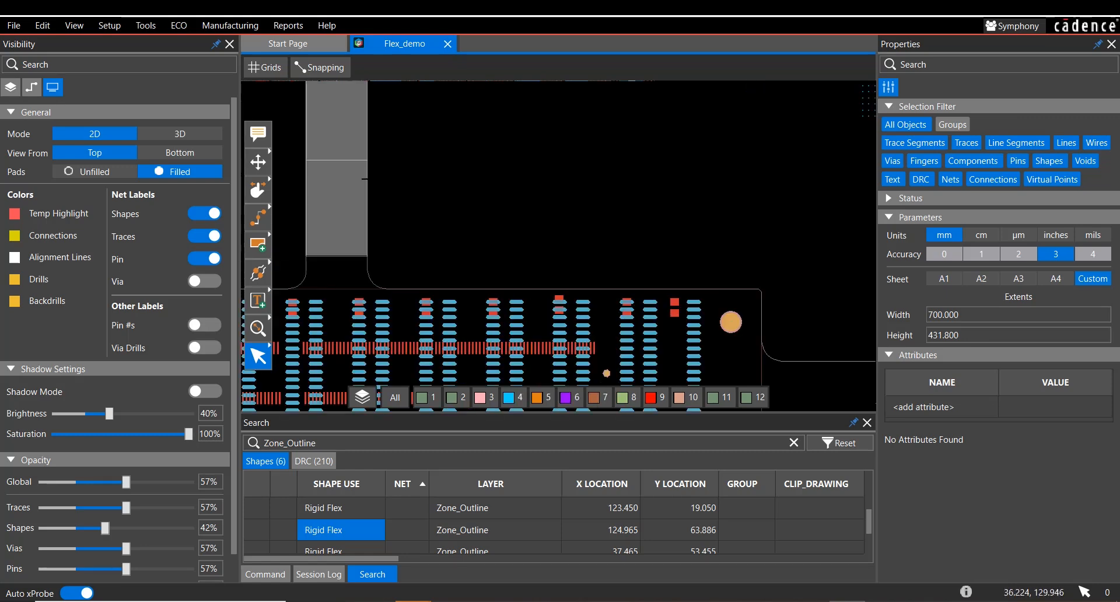
pyautogui.scroll(-2, 366, 187)
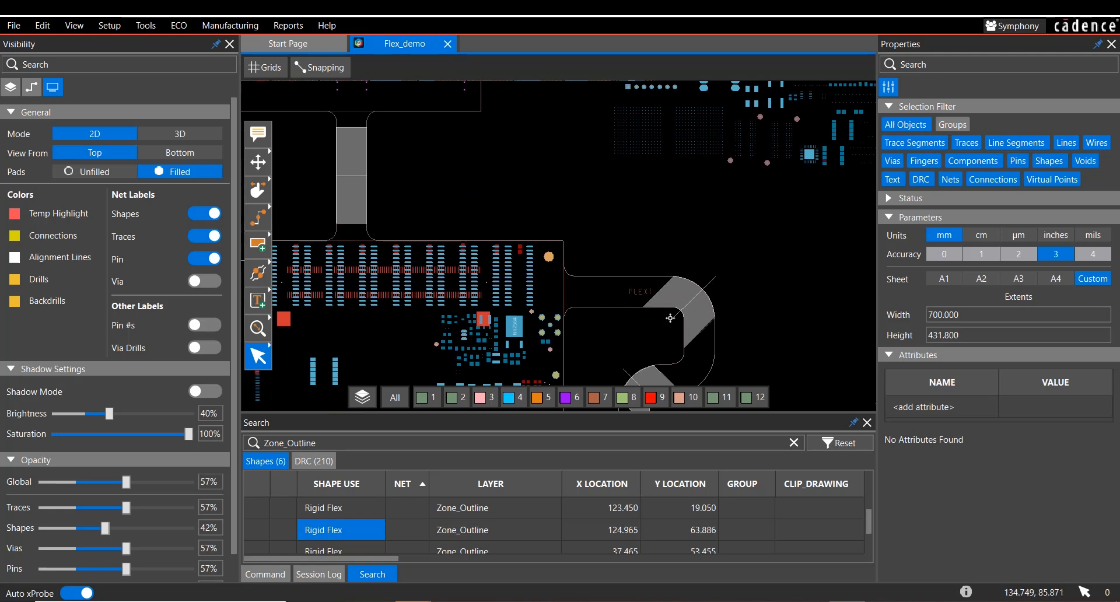
pyautogui.moveTo(637, 390); pyautogui.dragTo(636, 329, button='middle')
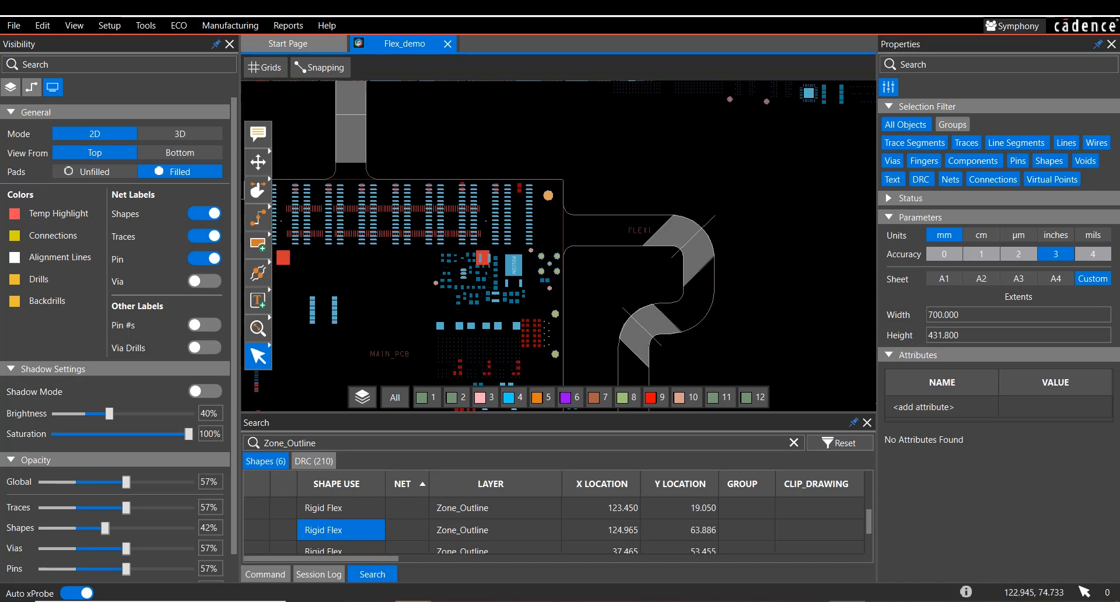
pyautogui.click(182, 25)
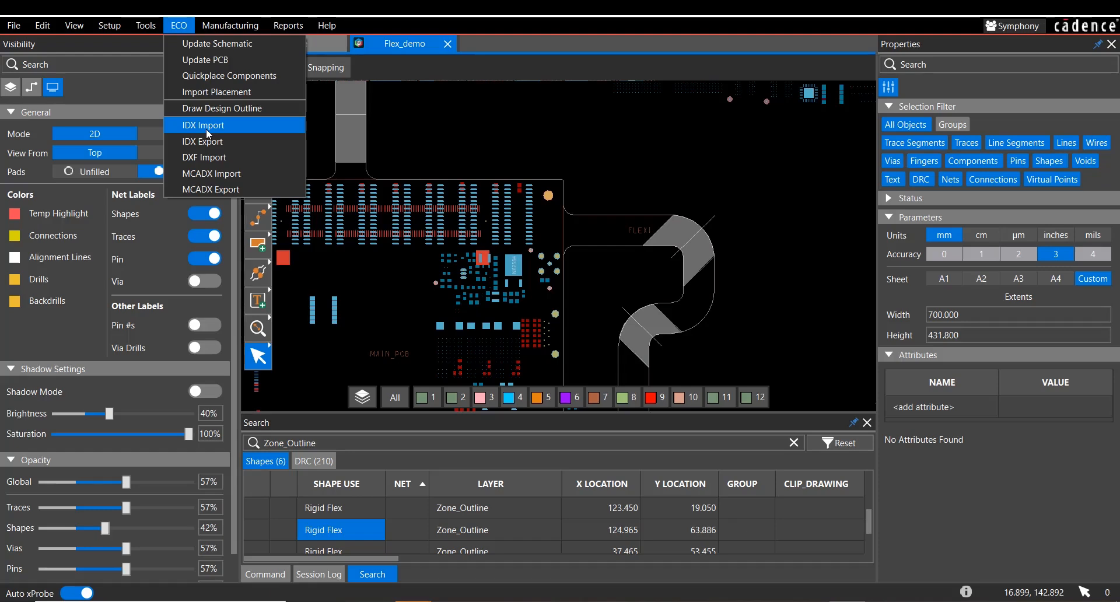
pyautogui.click(697, 155)
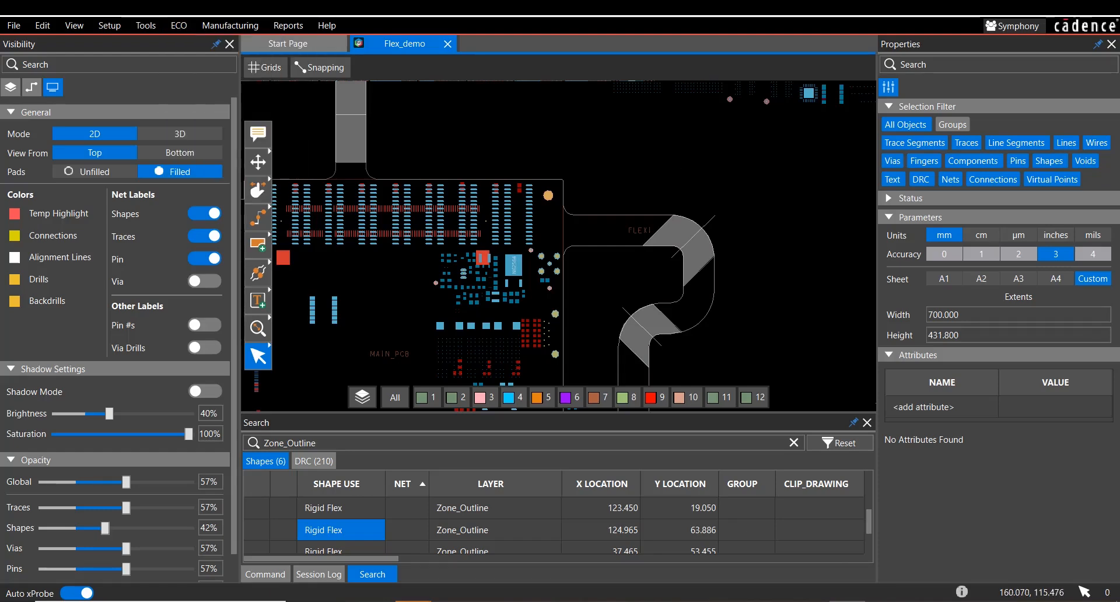
# - Open the Cross-section Editor and enlarge and reposition its window so the layer table and preview have more room
pyautogui.click(146, 25)
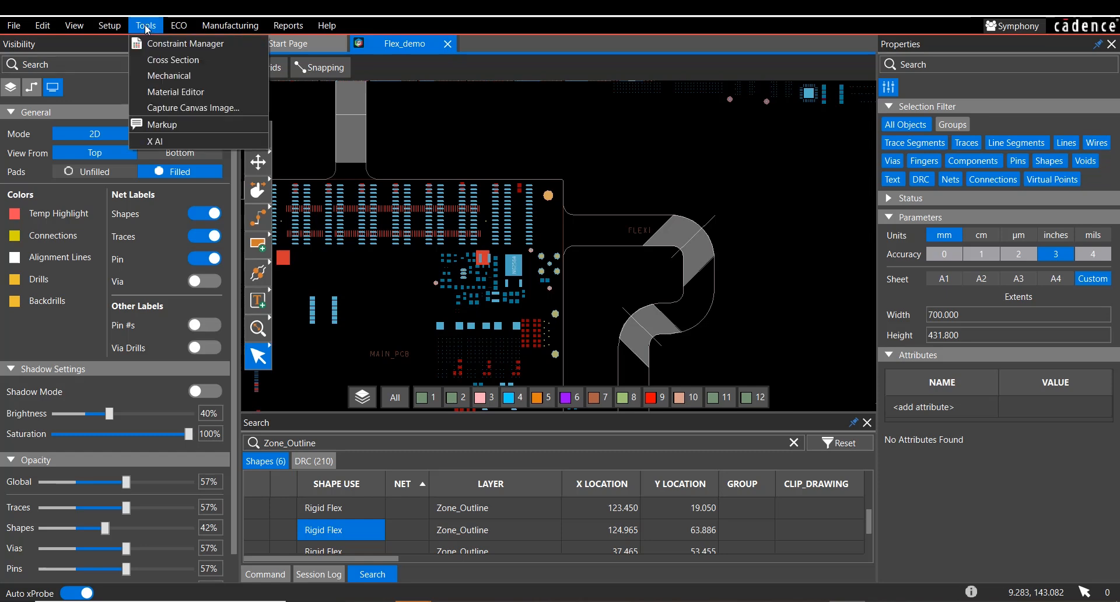
pyautogui.click(186, 61)
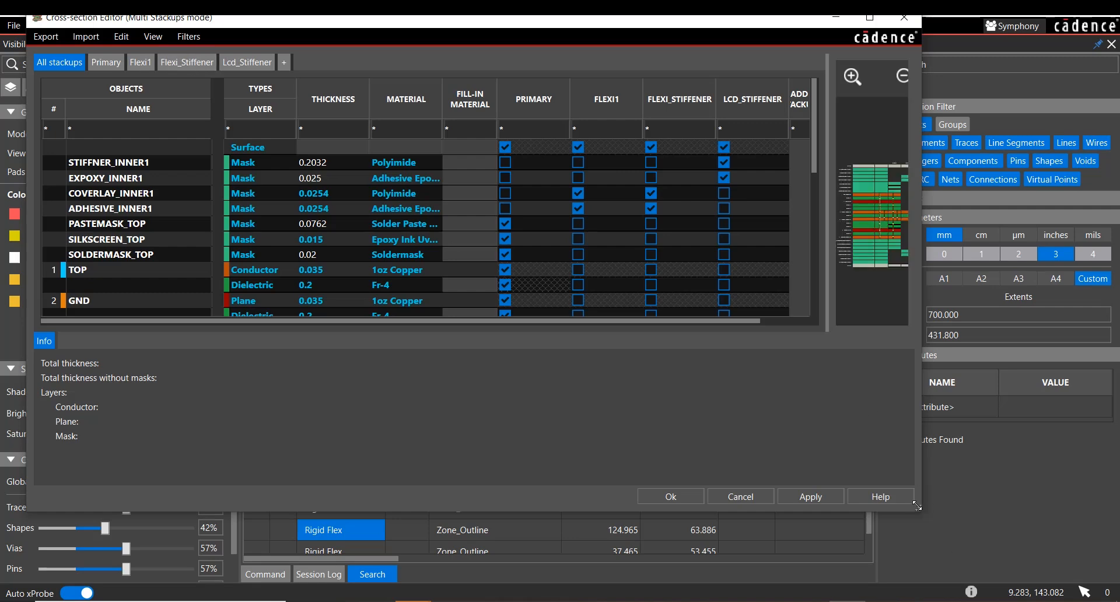
pyautogui.moveTo(917, 505); pyautogui.dragTo(1077, 570)
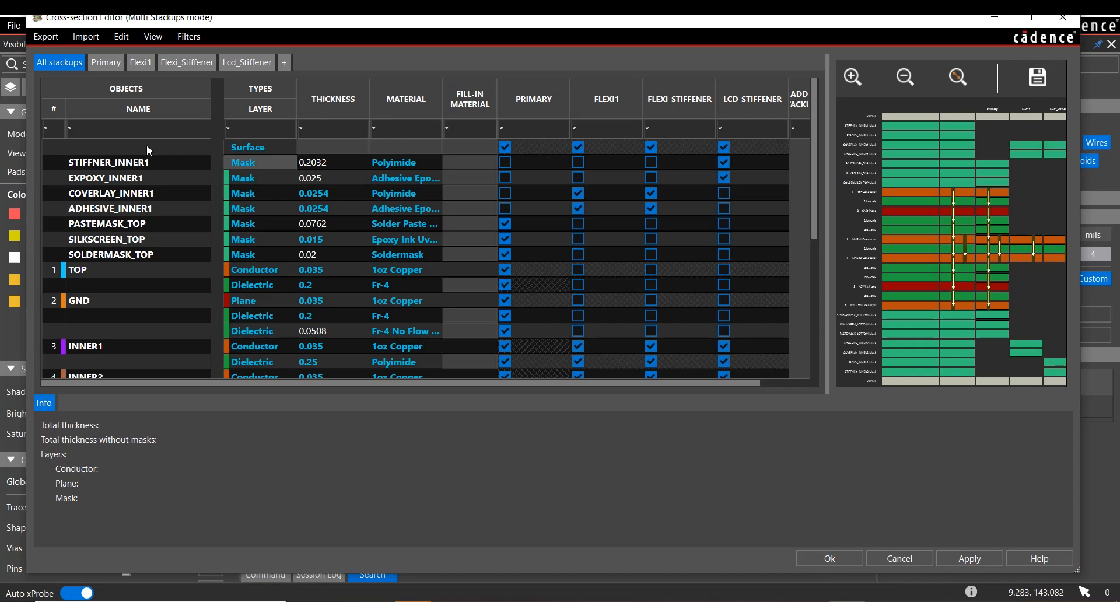
pyautogui.moveTo(403, 17); pyautogui.dragTo(387, 20)
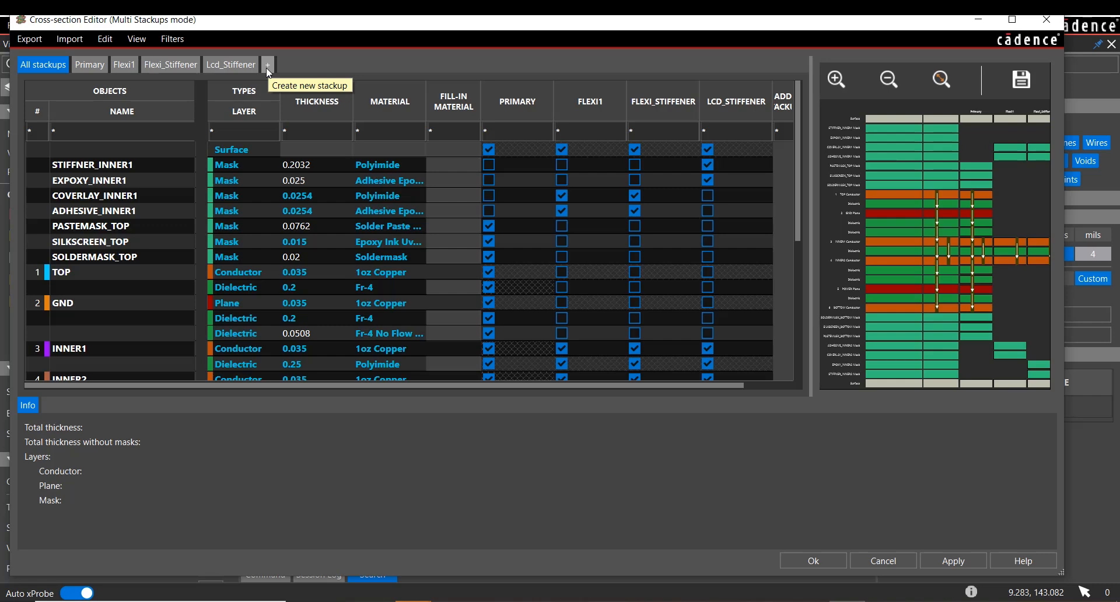
# - Examine the layer lists of the Primary, Flexi1, Flexi_Stiffener and Lcd_Stiffener stackups one by one
pyautogui.click(88, 66)
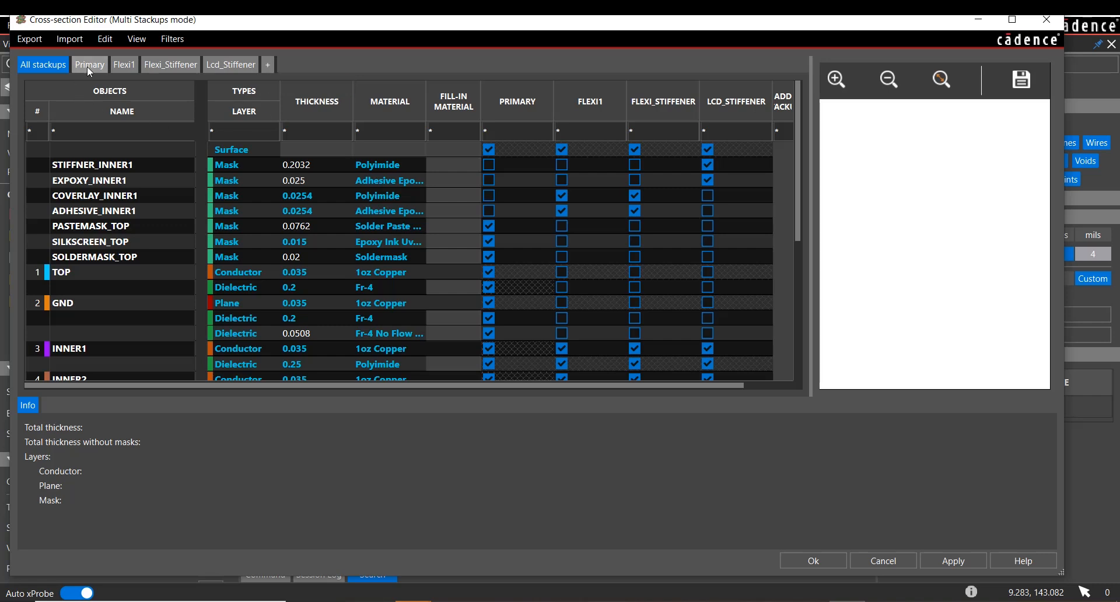
pyautogui.click(171, 65)
pyautogui.click(231, 66)
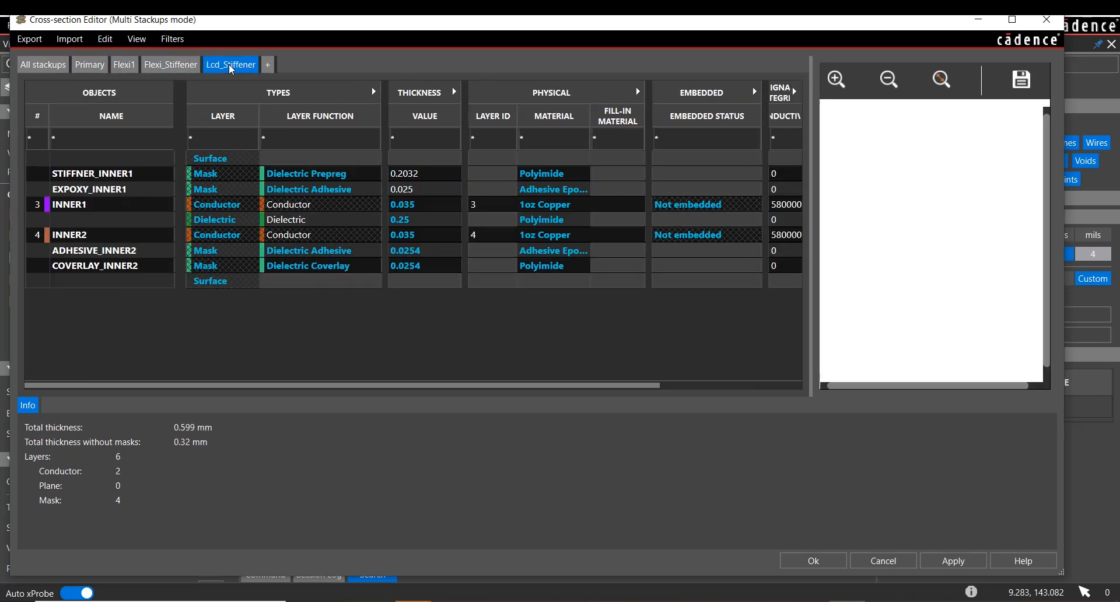
pyautogui.click(93, 67)
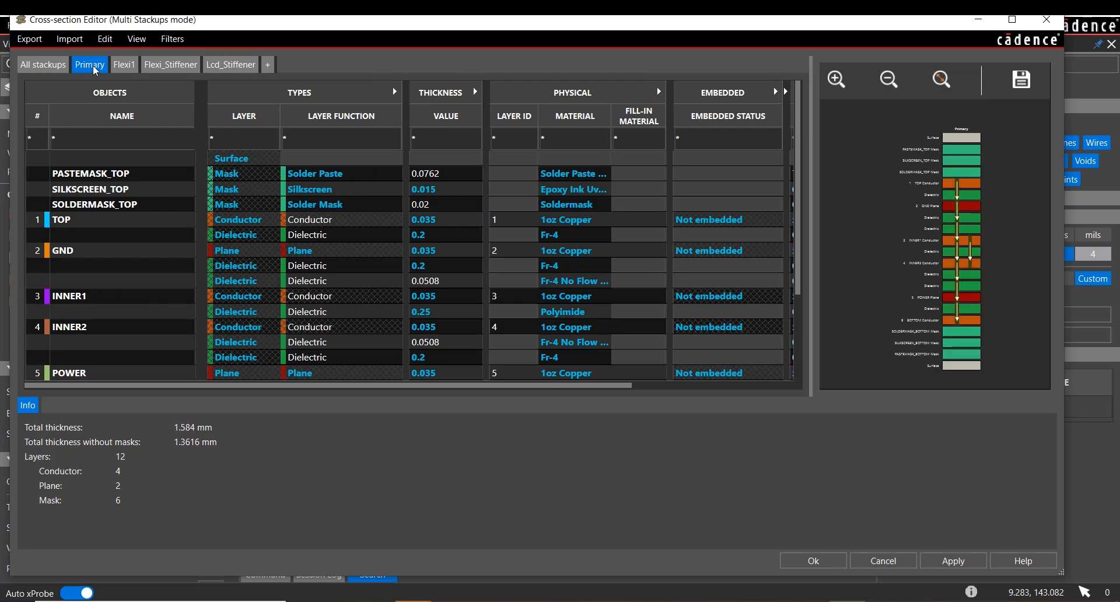
pyautogui.click(170, 65)
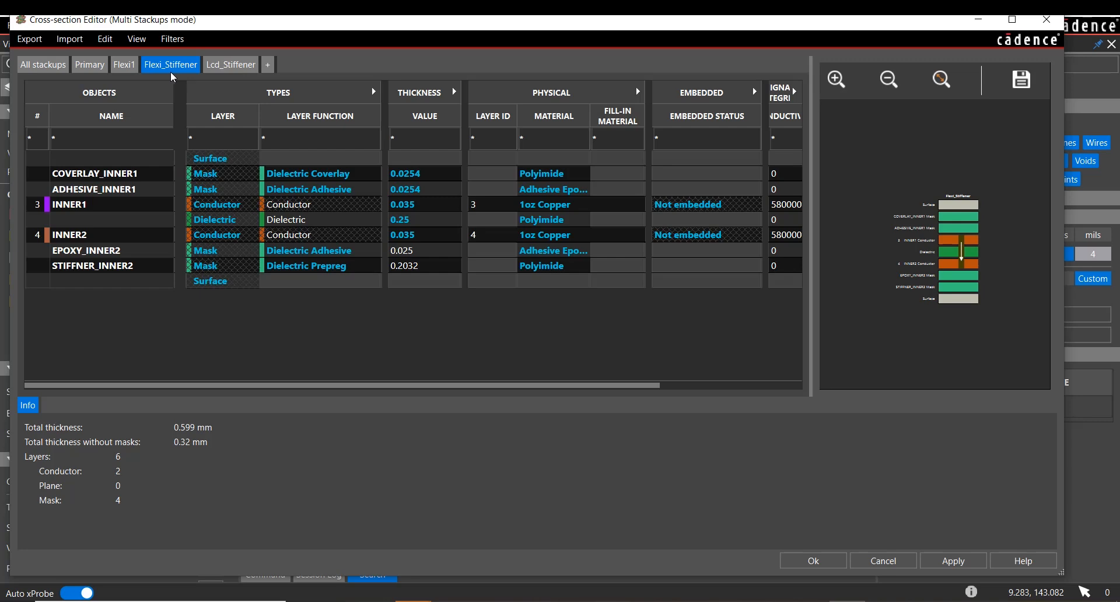
pyautogui.click(93, 70)
pyautogui.click(125, 70)
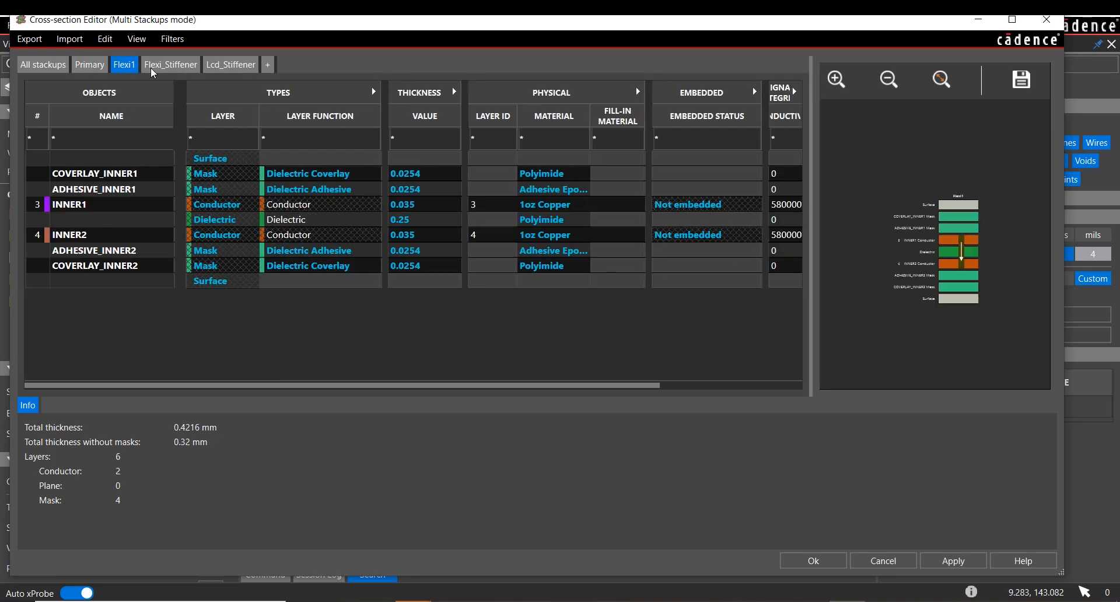
pyautogui.click(154, 69)
pyautogui.click(233, 66)
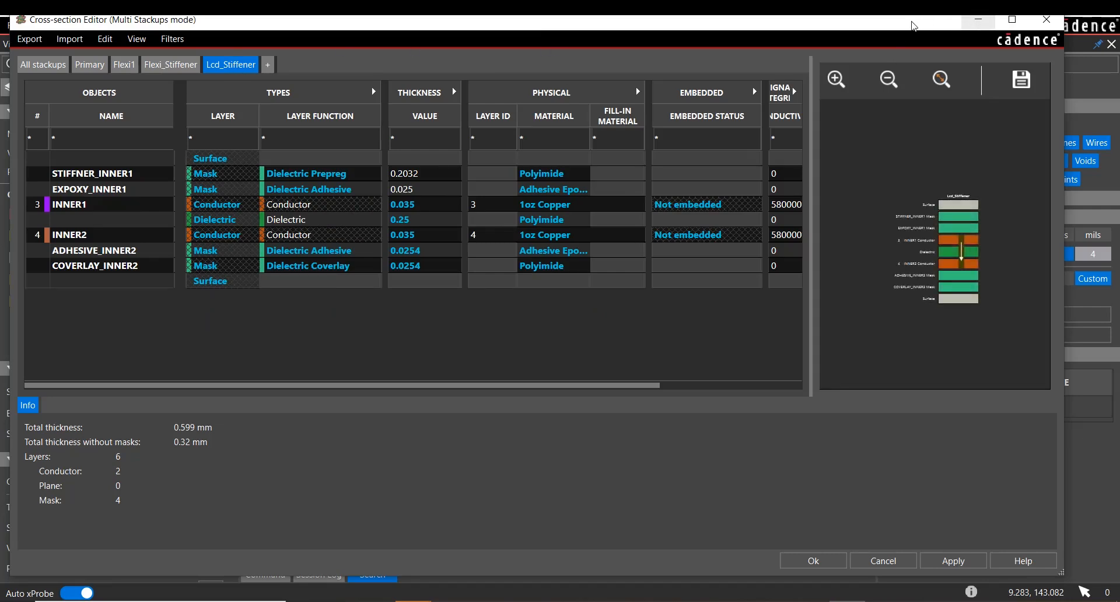
# - Uncover the board behind the Cross-section Editor, bring the editor back over it and show the Primary stackup
pyautogui.doubleClick(913, 26)
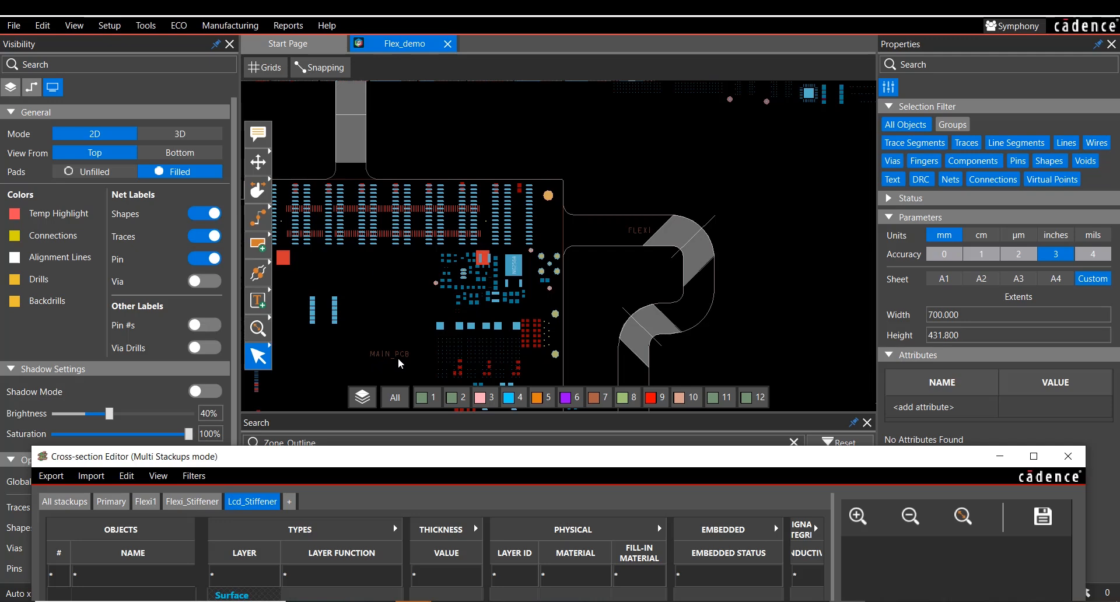
pyautogui.moveTo(805, 460); pyautogui.dragTo(795, 48)
pyautogui.click(105, 90)
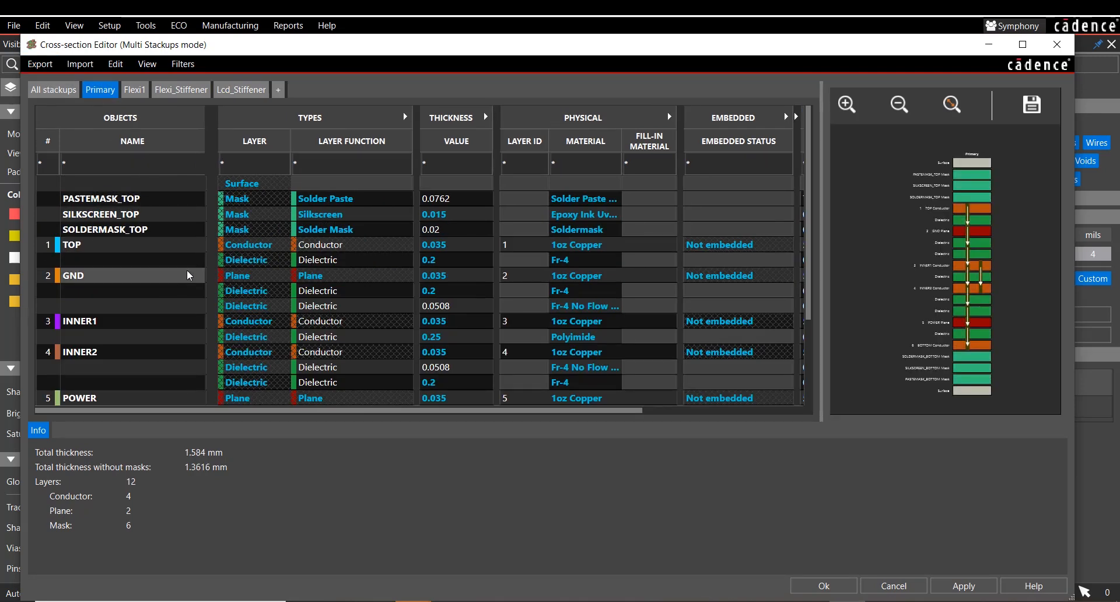
# - Show all stackups together, widen the cross-section preview to compare them, and widen the layer table again
pyautogui.click(41, 91)
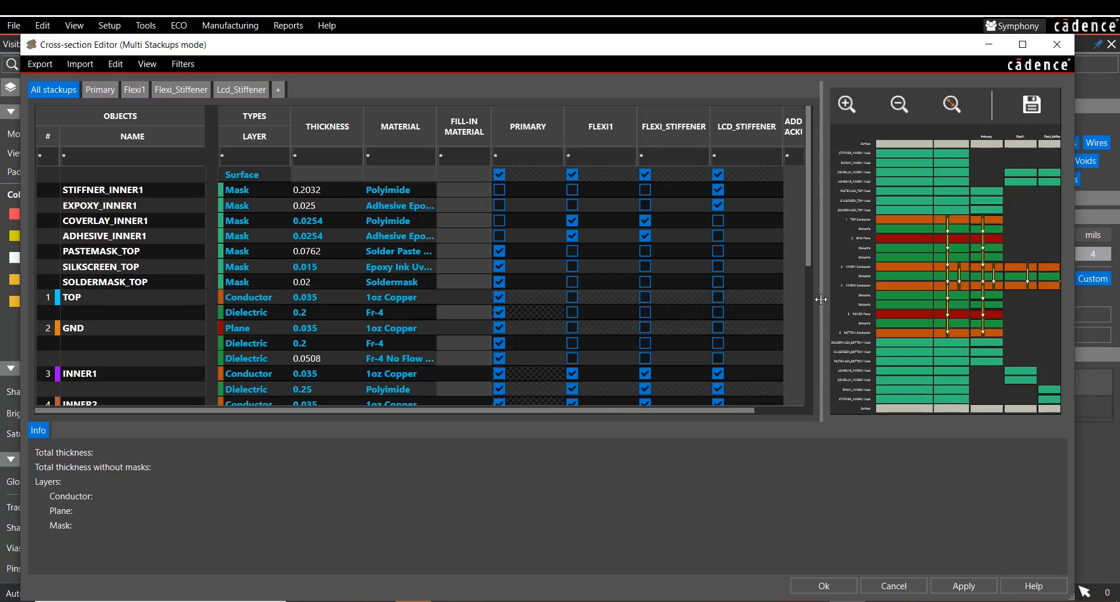
pyautogui.moveTo(821, 297); pyautogui.dragTo(330, 297)
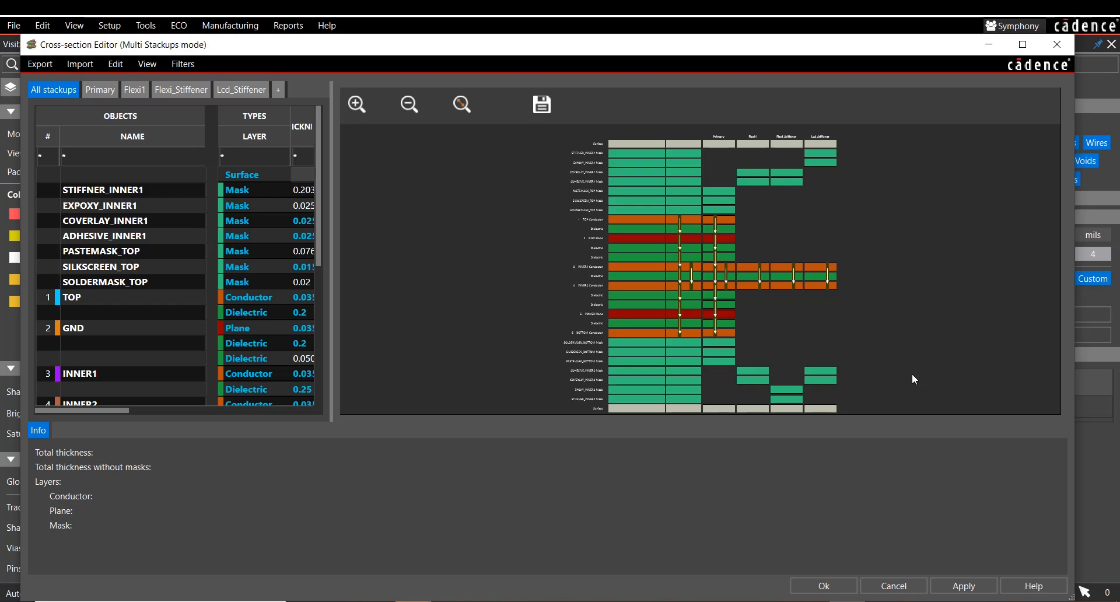
pyautogui.moveTo(331, 306); pyautogui.dragTo(906, 286)
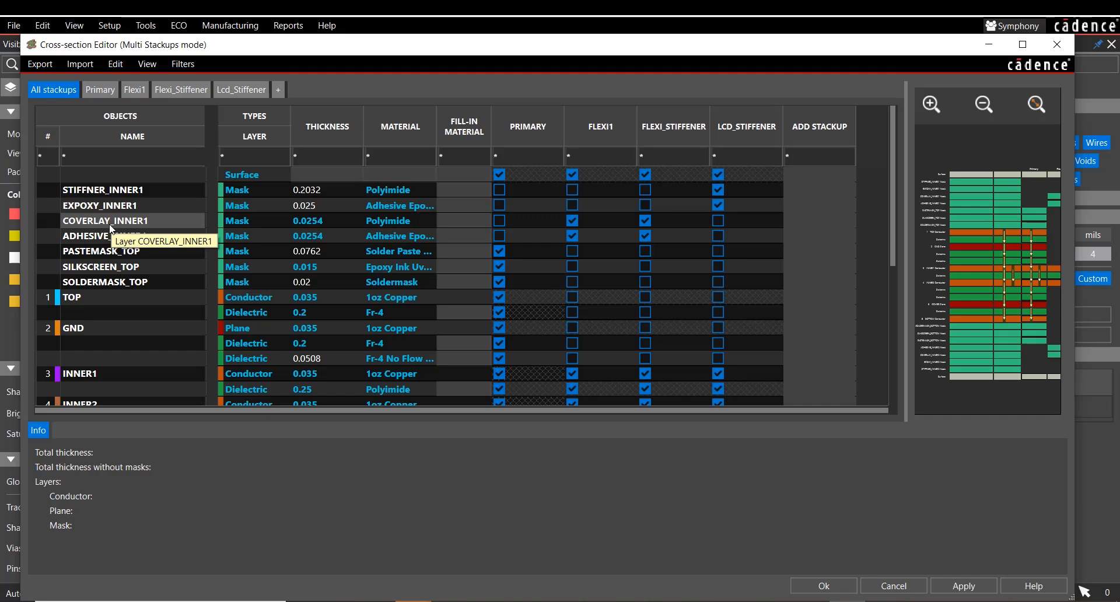
# - Try including the PASTEMASK_TOP layer in the Flexi1 and Flexi_Stiffener stackups, and exclude it from both again
pyautogui.click(573, 251)
pyautogui.click(645, 251)
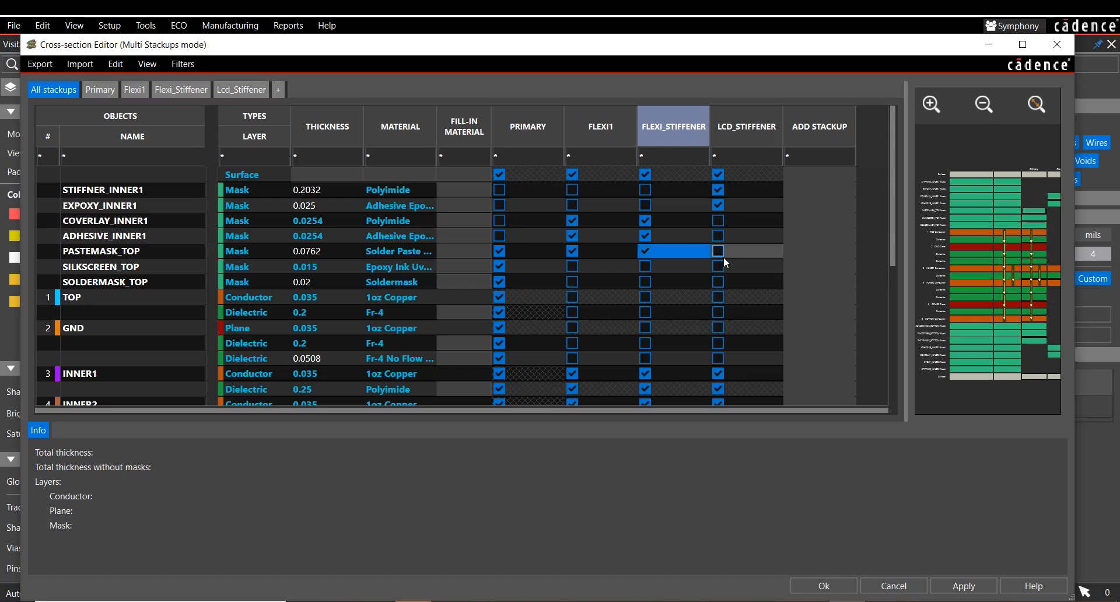
pyautogui.click(718, 250)
pyautogui.click(645, 251)
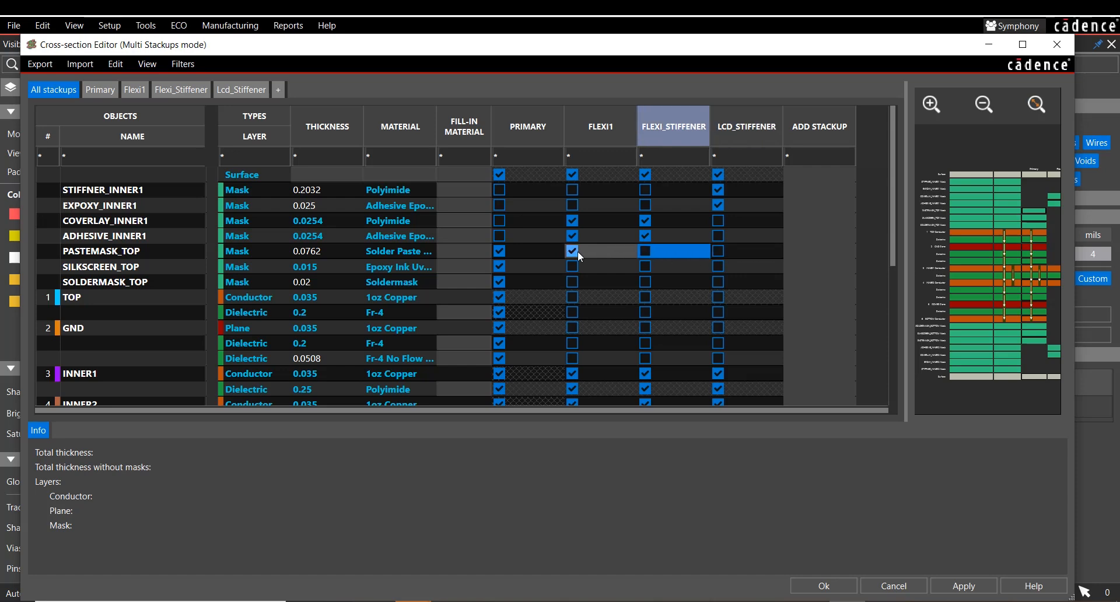
pyautogui.click(577, 250)
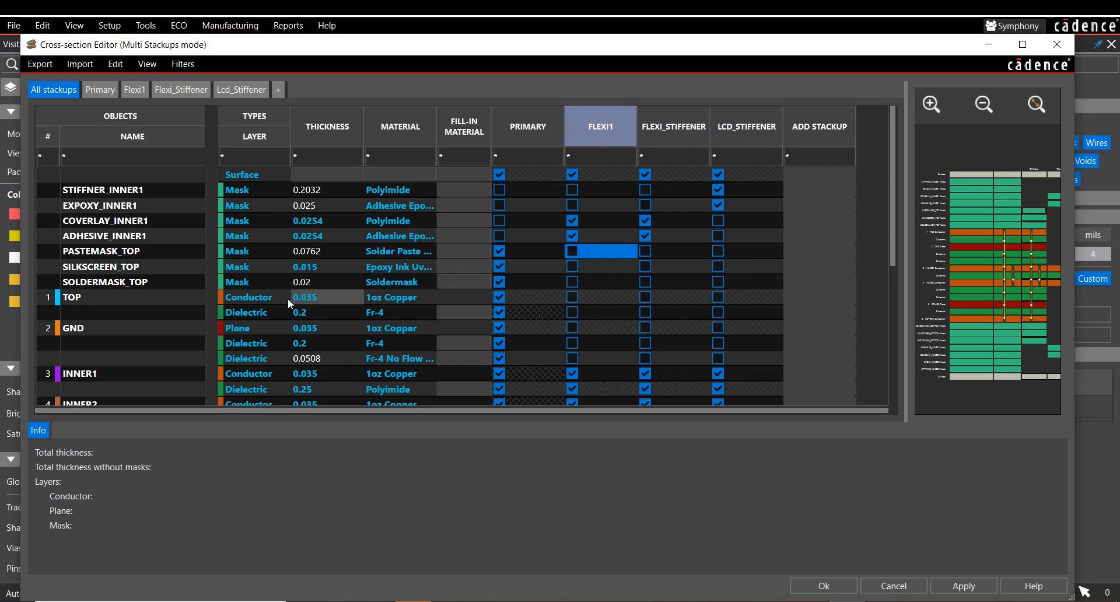
# - Check the lower layers in the combined stackup table and compare them with the individual Primary, flex and stiffener stackups
pyautogui.scroll(-3, 163, 328)
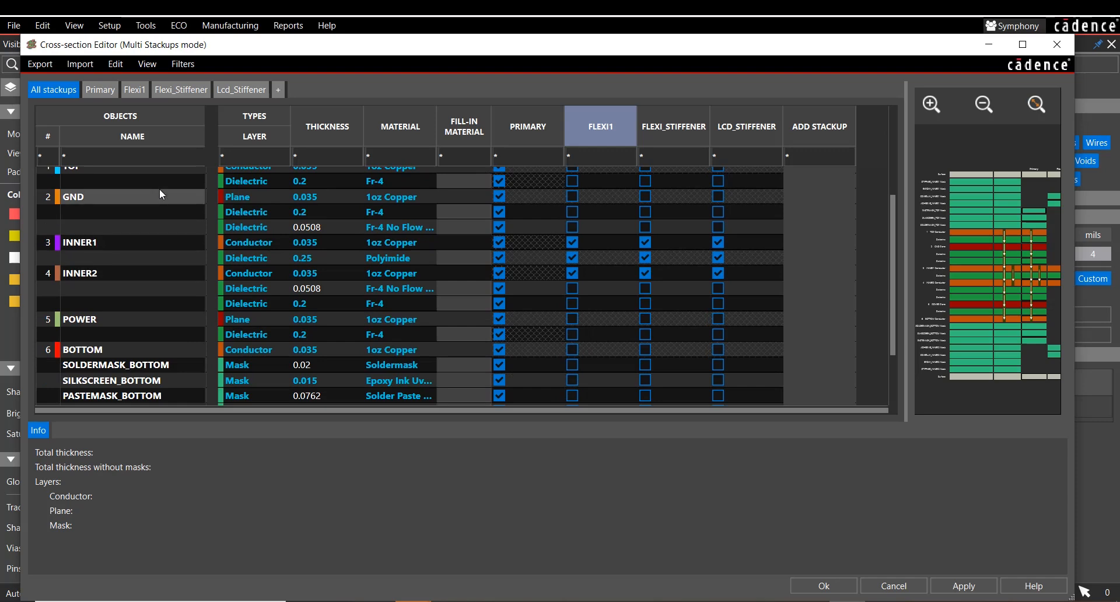
pyautogui.click(107, 90)
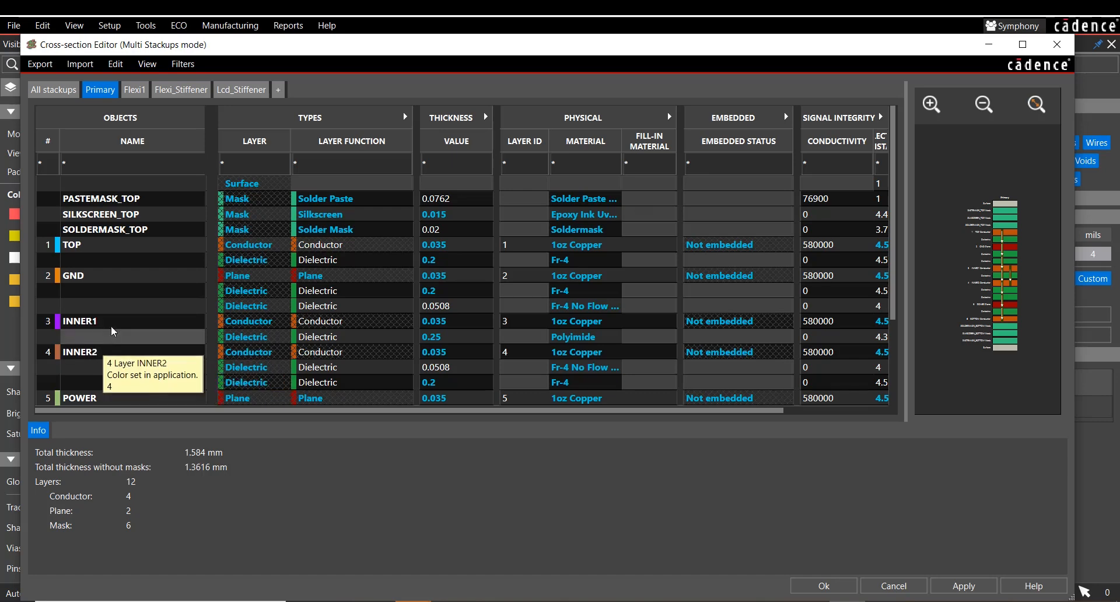
pyautogui.click(129, 92)
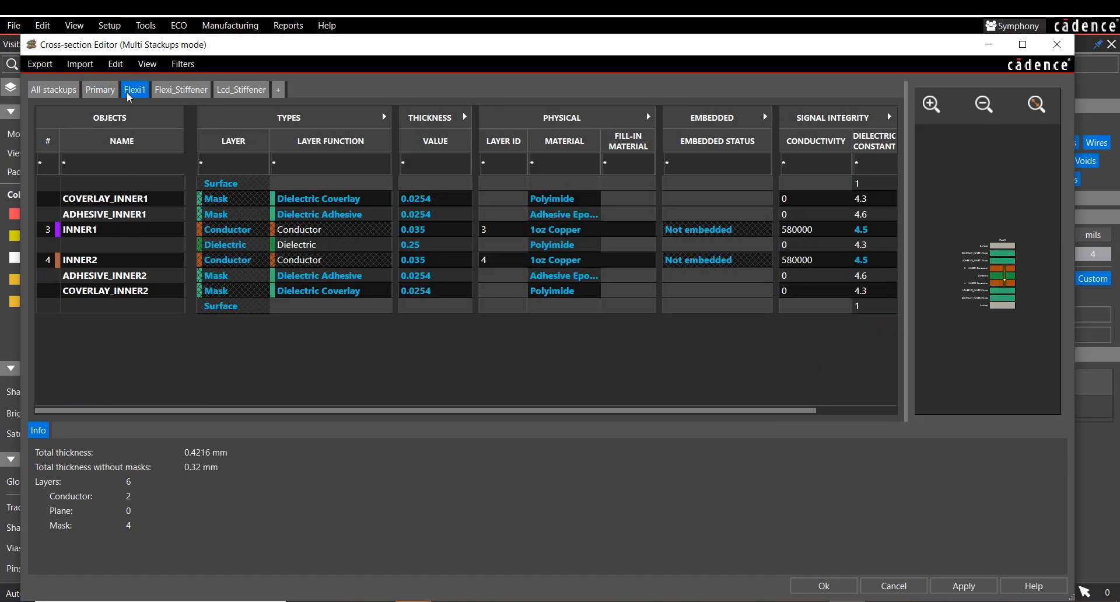
pyautogui.click(178, 91)
pyautogui.click(226, 92)
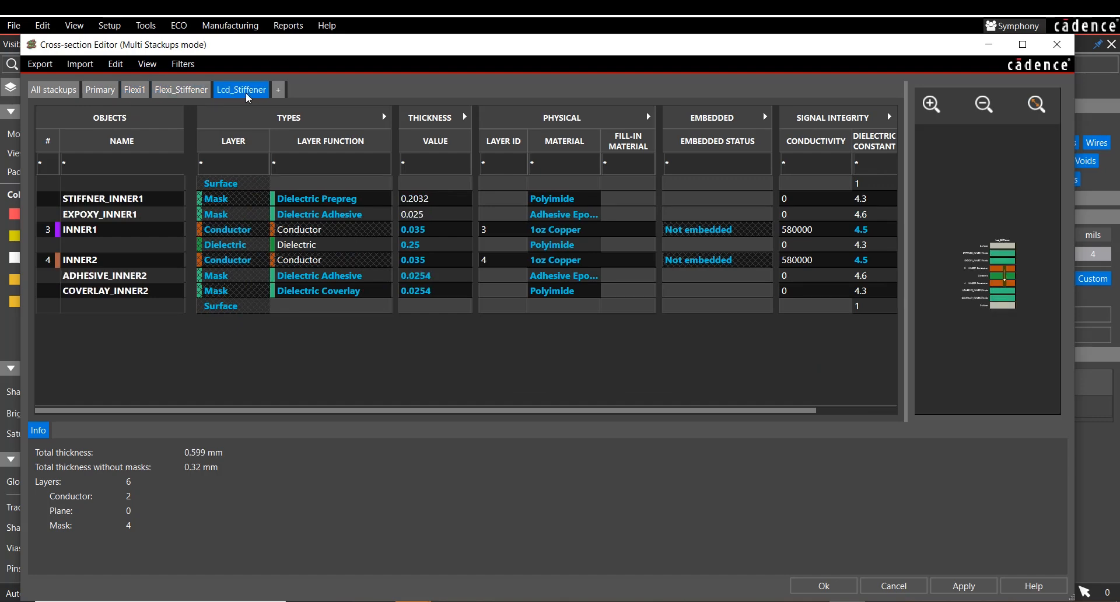
# - From the combined stackup table, open Add Layers for the TOP conductor and set the new layer position to Above Conductor TOP
pyautogui.click(64, 95)
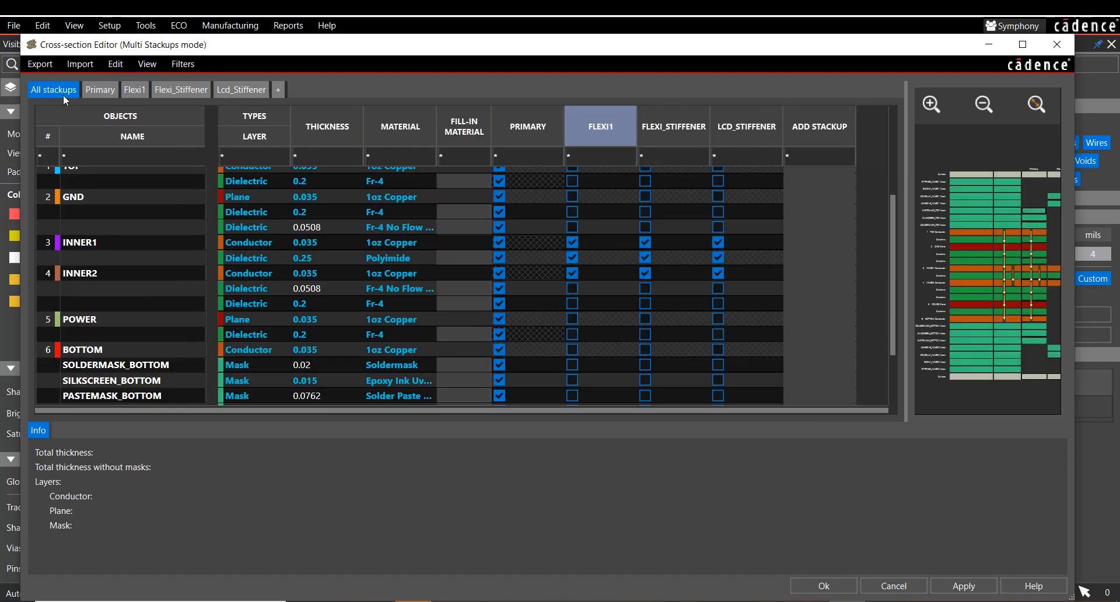
pyautogui.scroll(3, 149, 302)
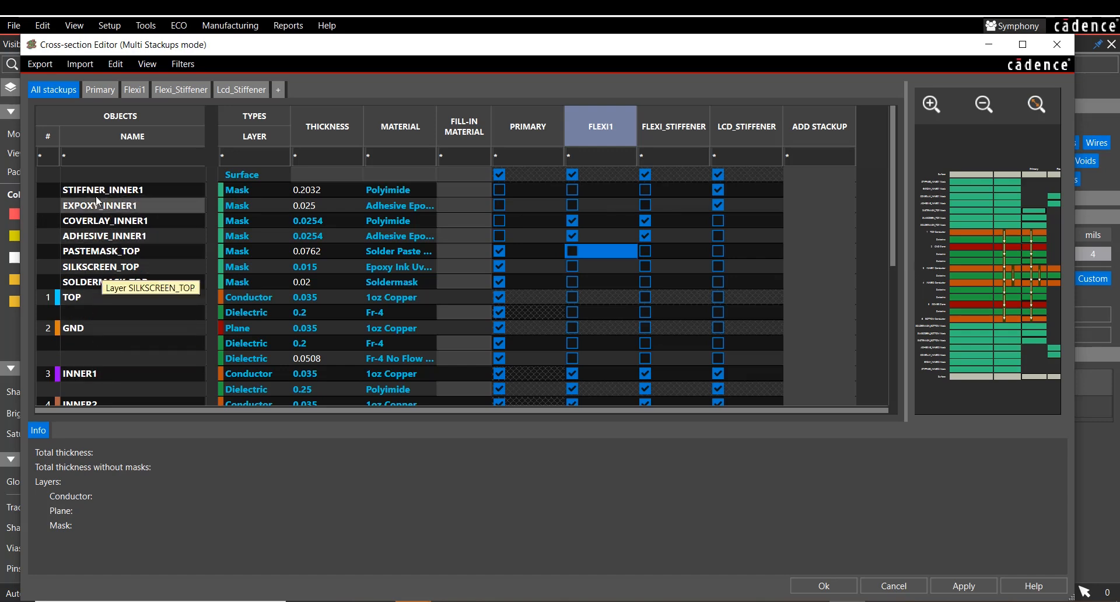
pyautogui.rightClick(107, 301)
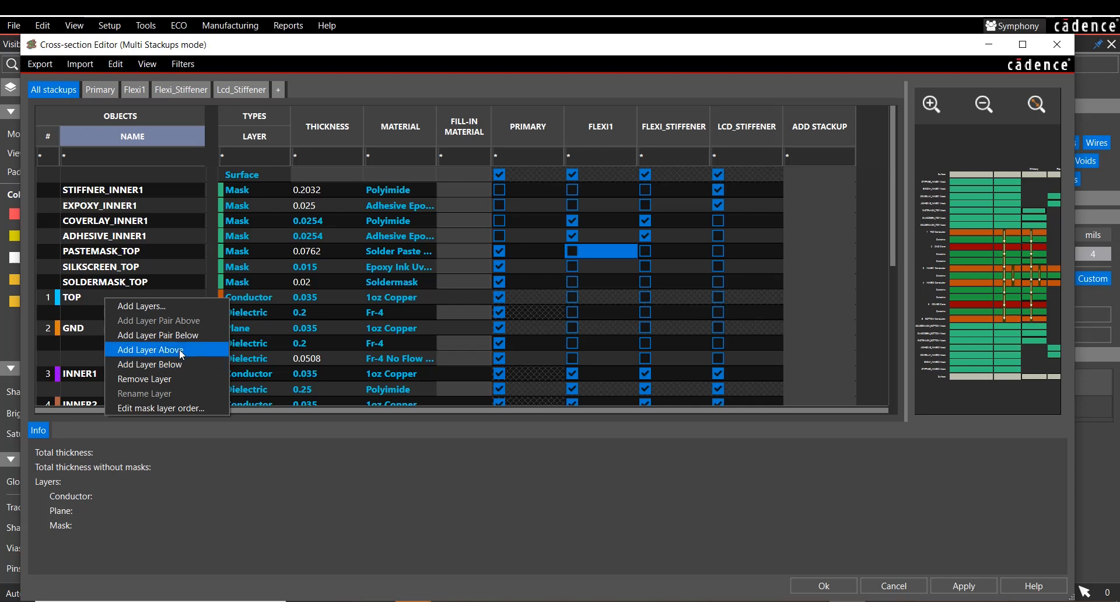
pyautogui.click(135, 307)
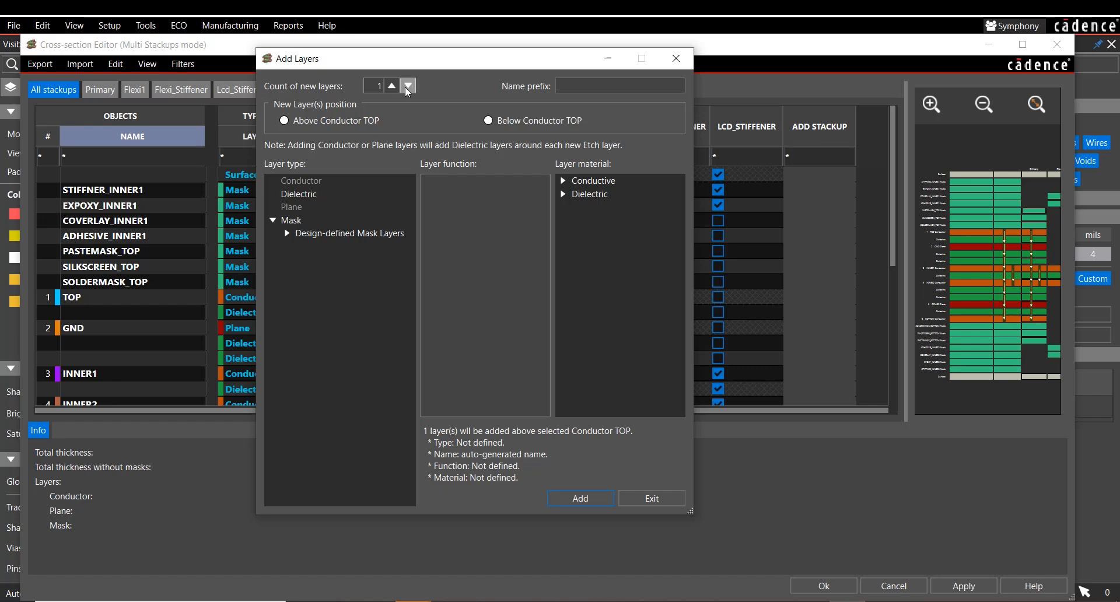
pyautogui.click(607, 92)
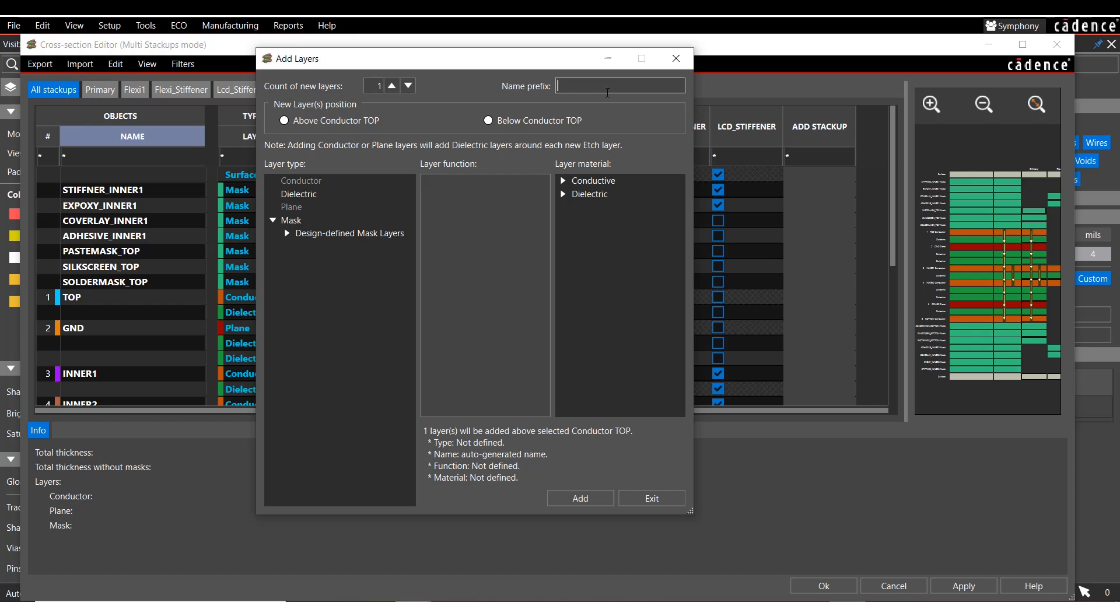
pyautogui.click(304, 122)
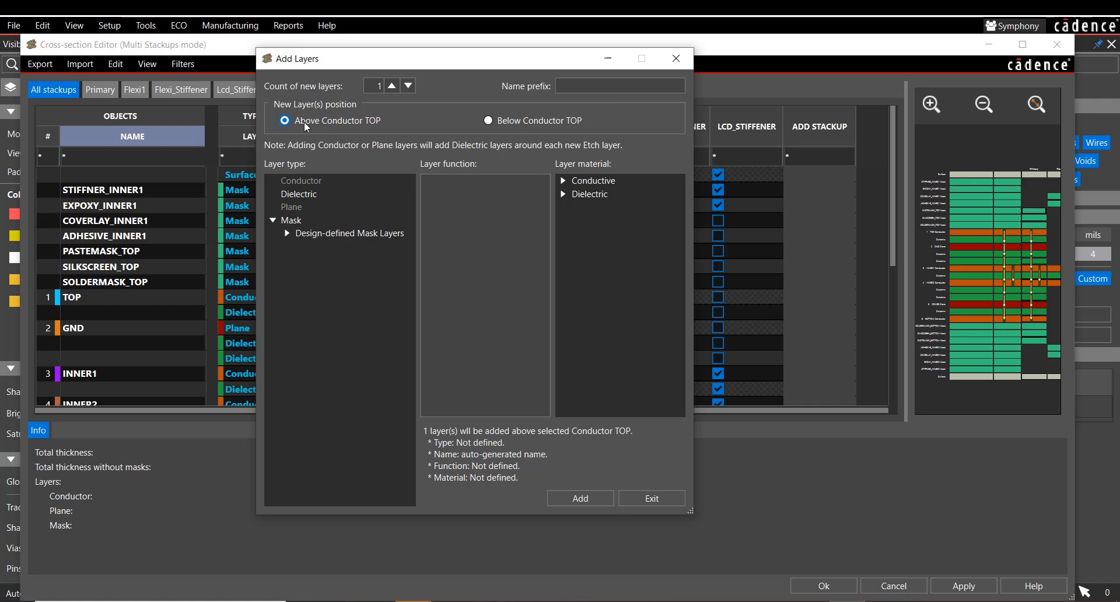
pyautogui.click(489, 122)
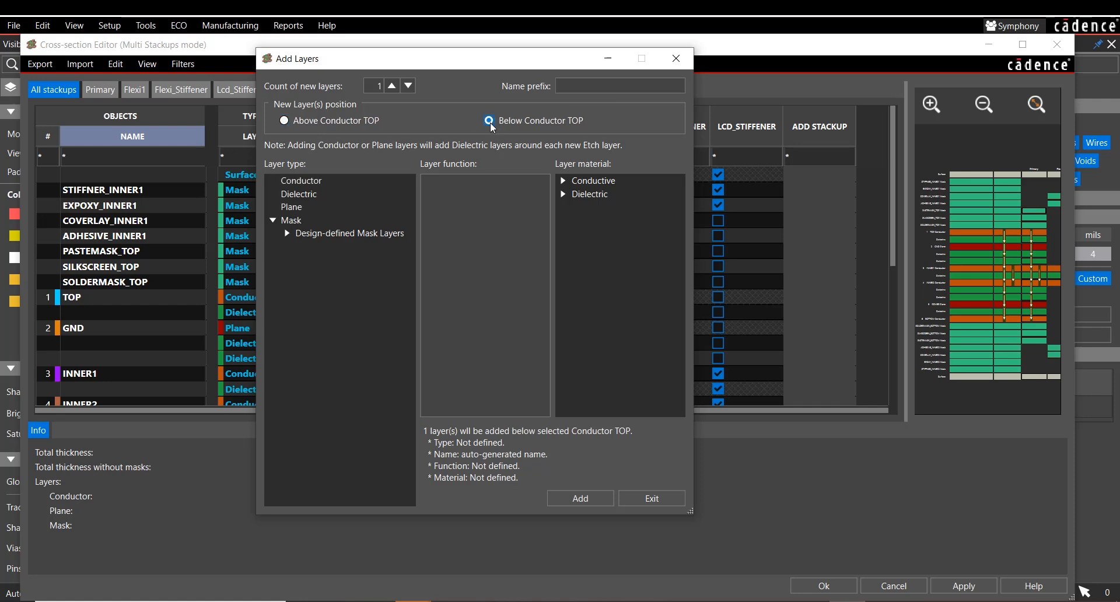
pyautogui.click(349, 124)
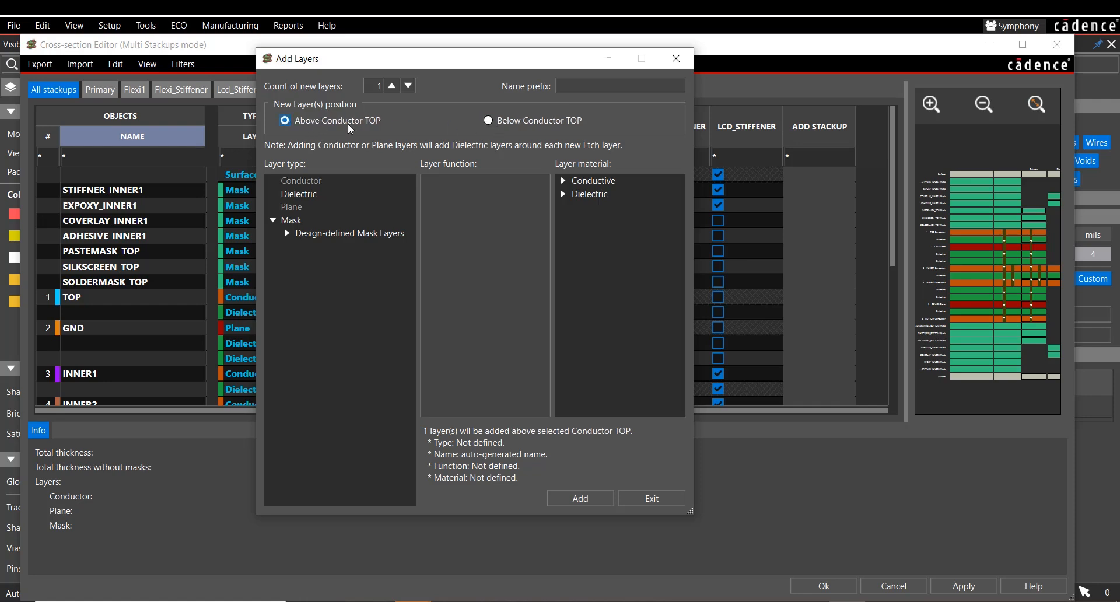
pyautogui.click(494, 121)
pyautogui.click(296, 121)
# - Examine the functions and materials offered for the Dielectric type and for top masks such as Emi Shield Top, Immersion Silver Top and Polarity Top
pyautogui.click(302, 198)
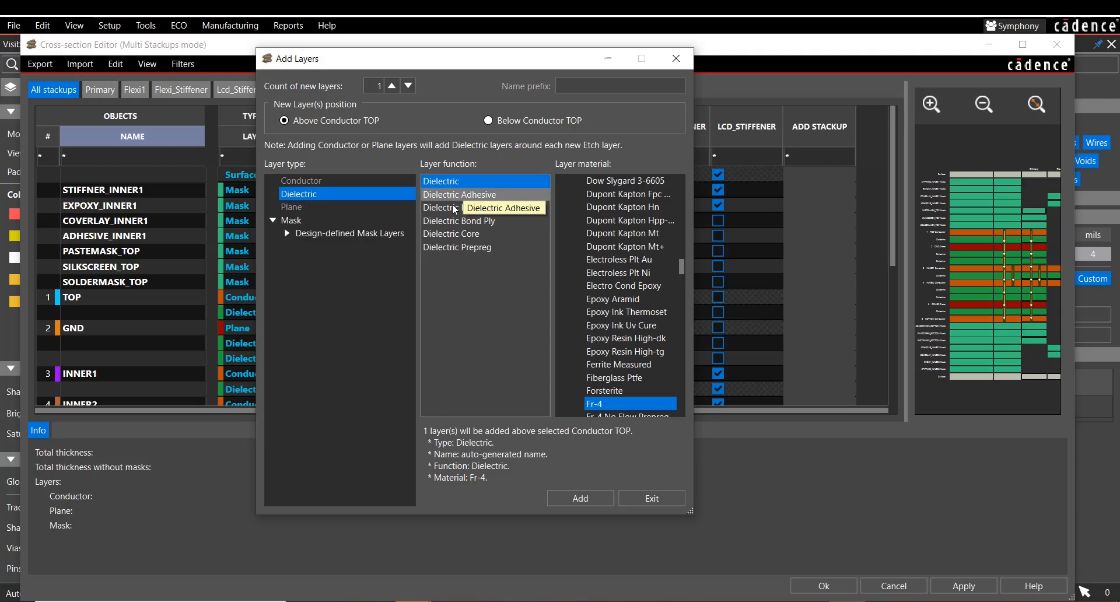
pyautogui.click(287, 233)
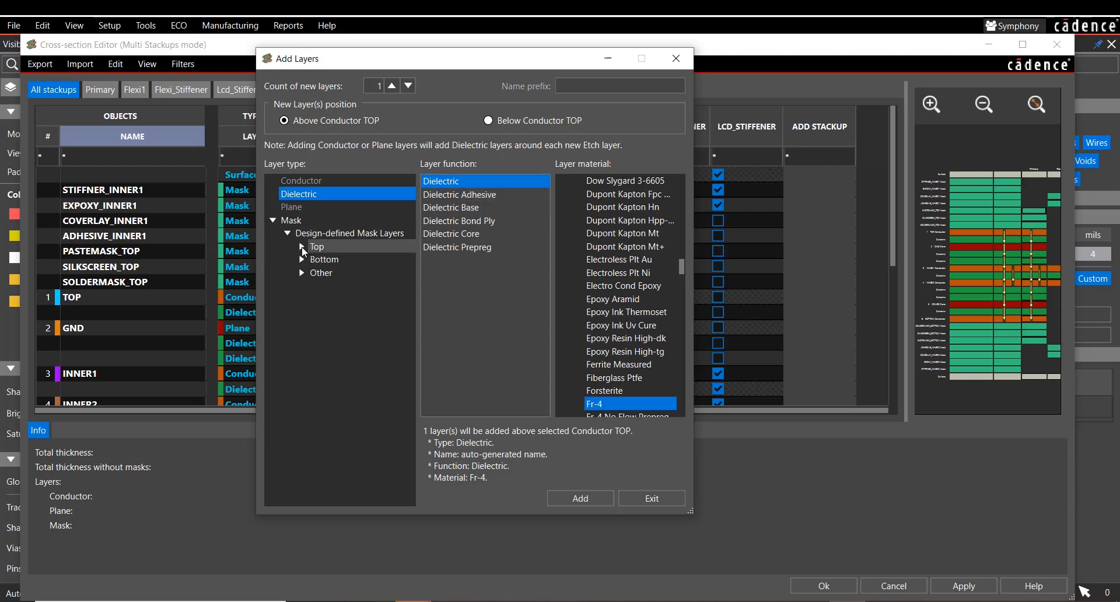
pyautogui.click(299, 247)
pyautogui.click(330, 259)
pyautogui.click(344, 285)
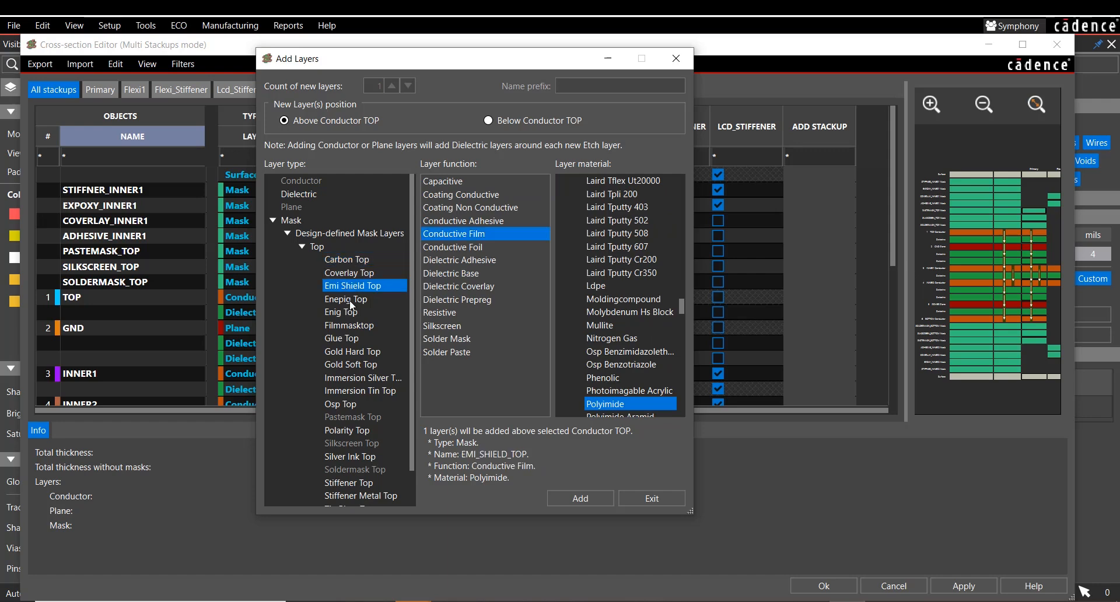
pyautogui.click(341, 312)
pyautogui.click(344, 377)
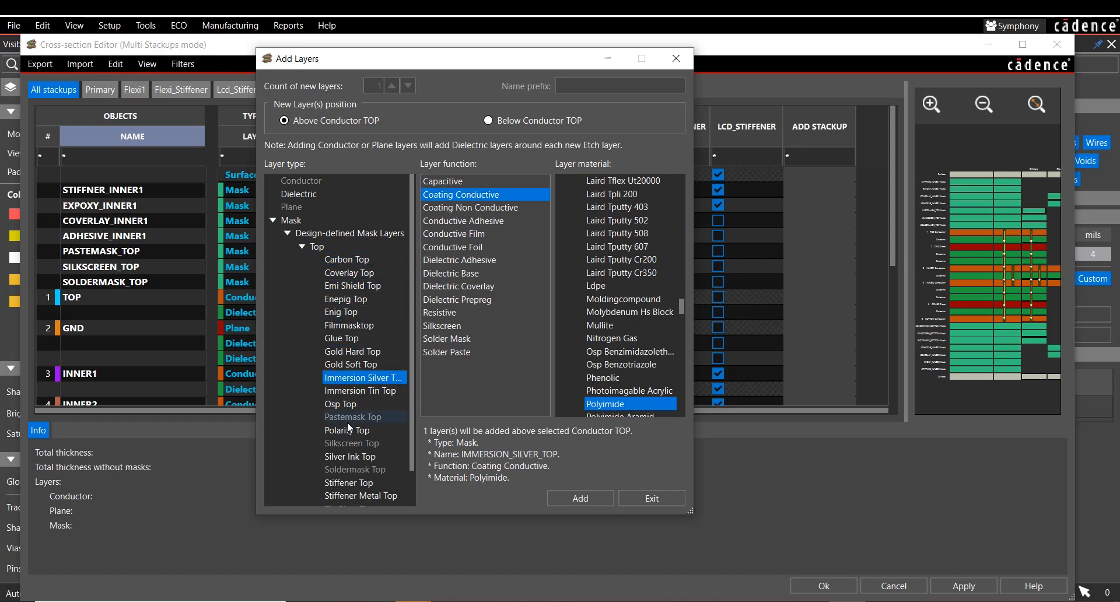
pyautogui.scroll(-1, 348, 422)
pyautogui.click(345, 390)
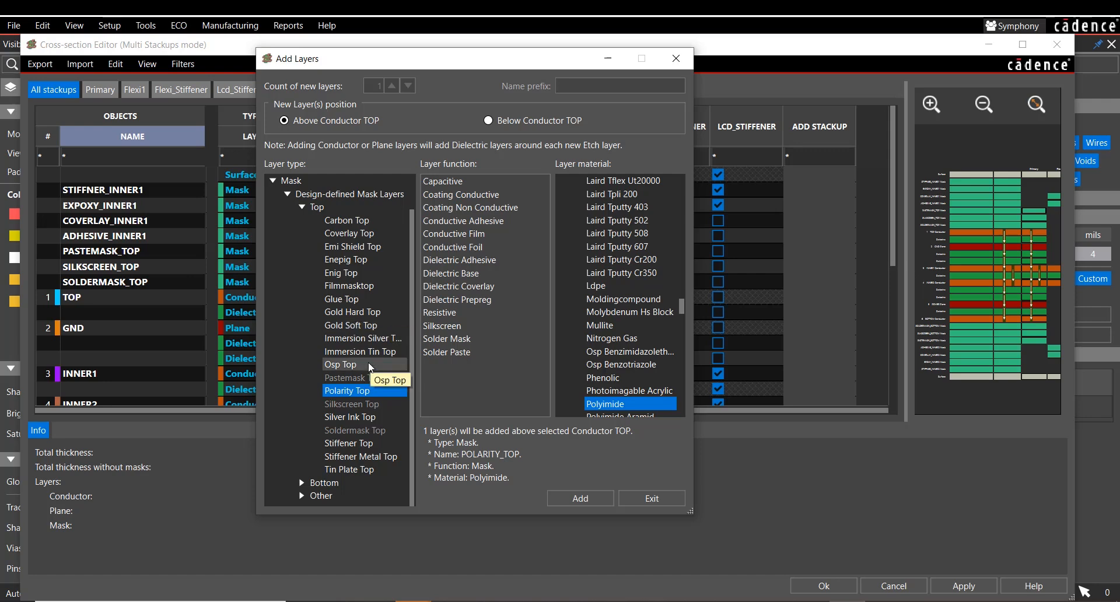
# - Add a Gold Hard Top mask layer above conductor TOP, using the Coating Conductive function and Diamond as its material
pyautogui.click(360, 314)
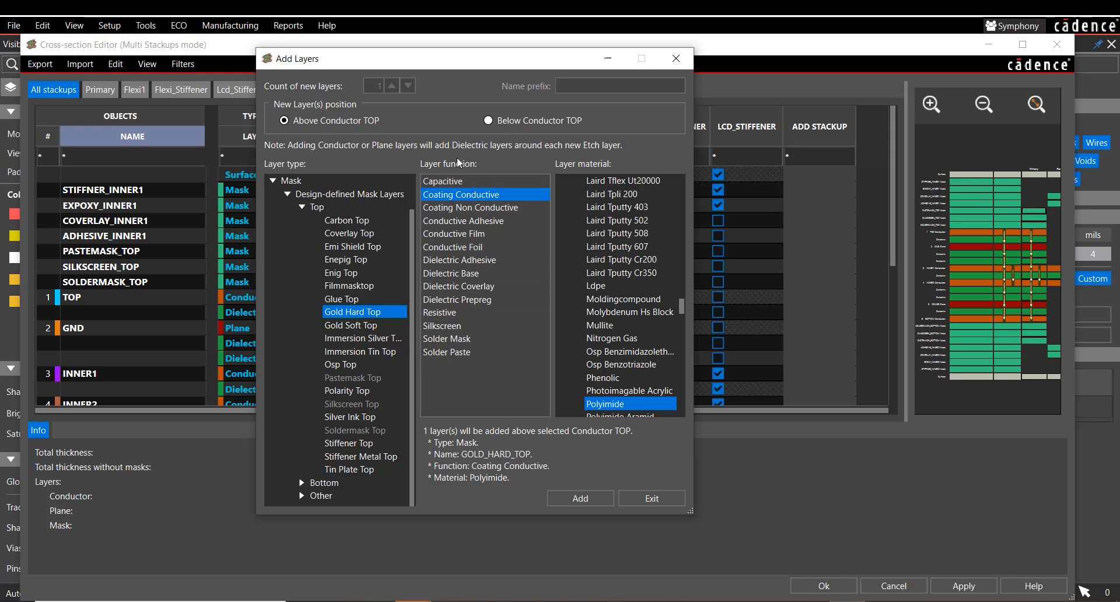
pyautogui.scroll(12, 632, 315)
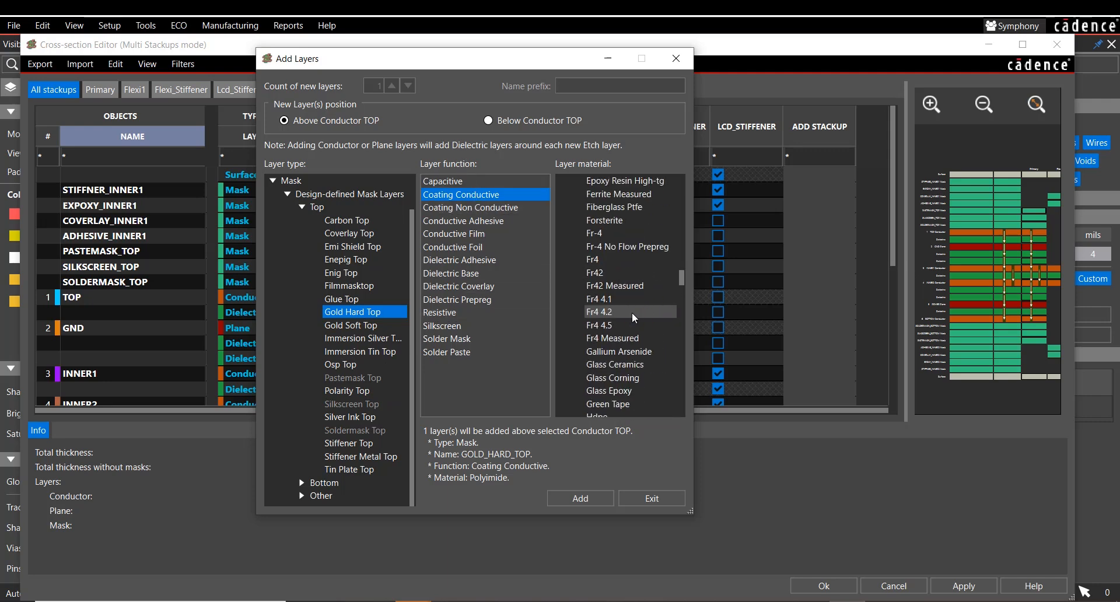
pyautogui.scroll(15, 631, 312)
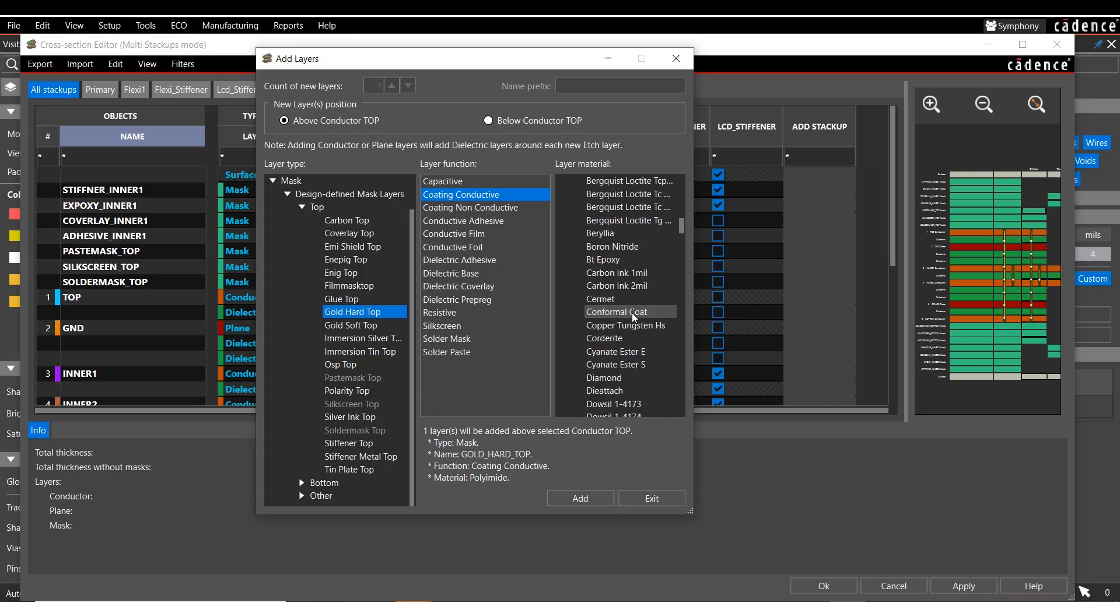
pyautogui.scroll(-1, 632, 313)
pyautogui.click(641, 299)
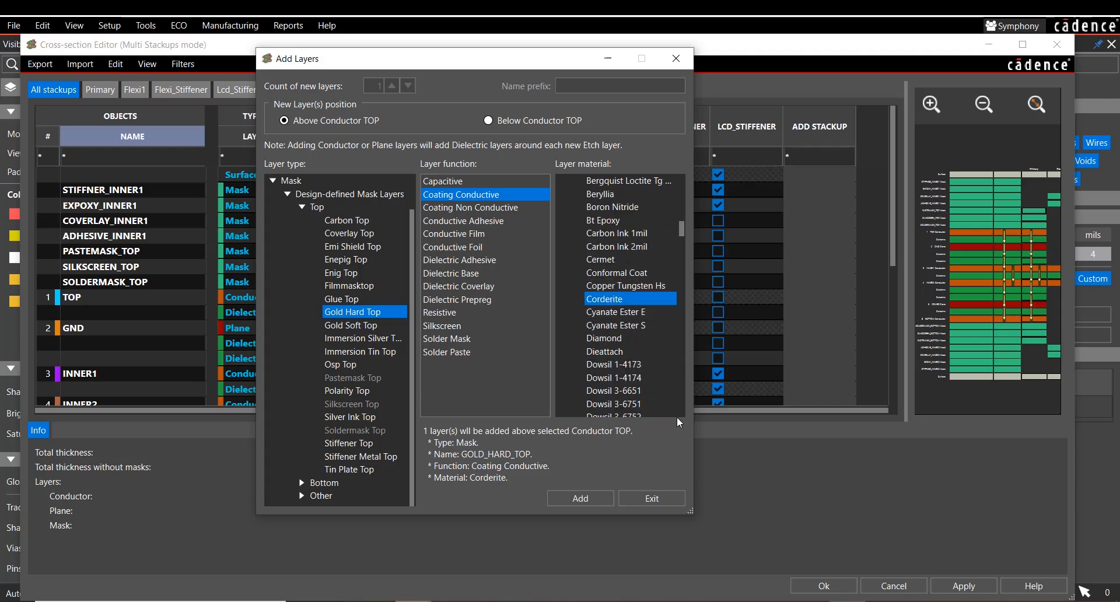
pyautogui.click(639, 338)
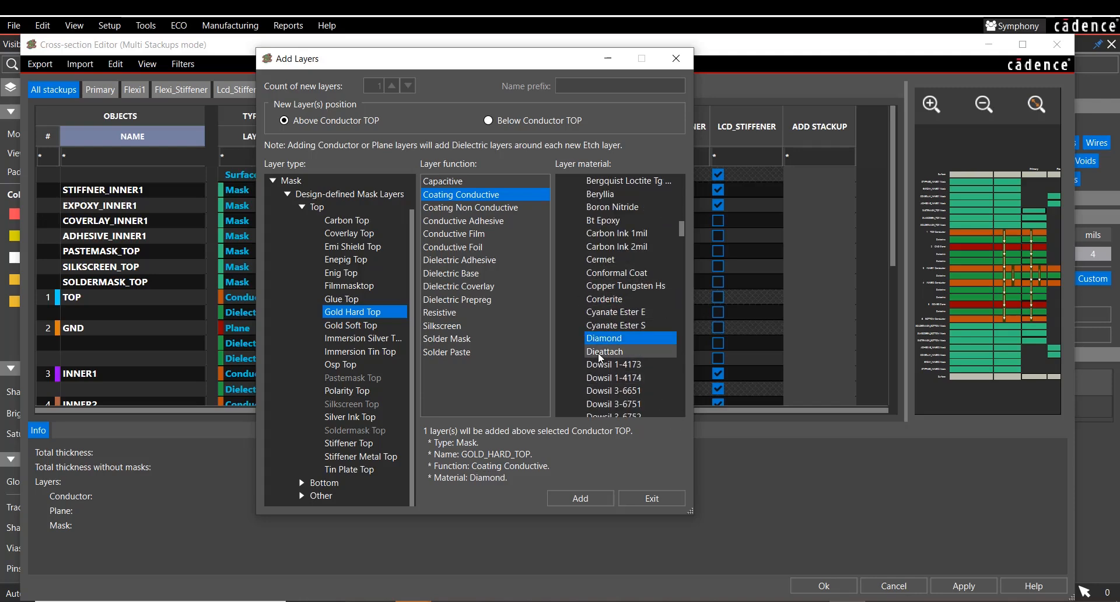
pyautogui.click(574, 499)
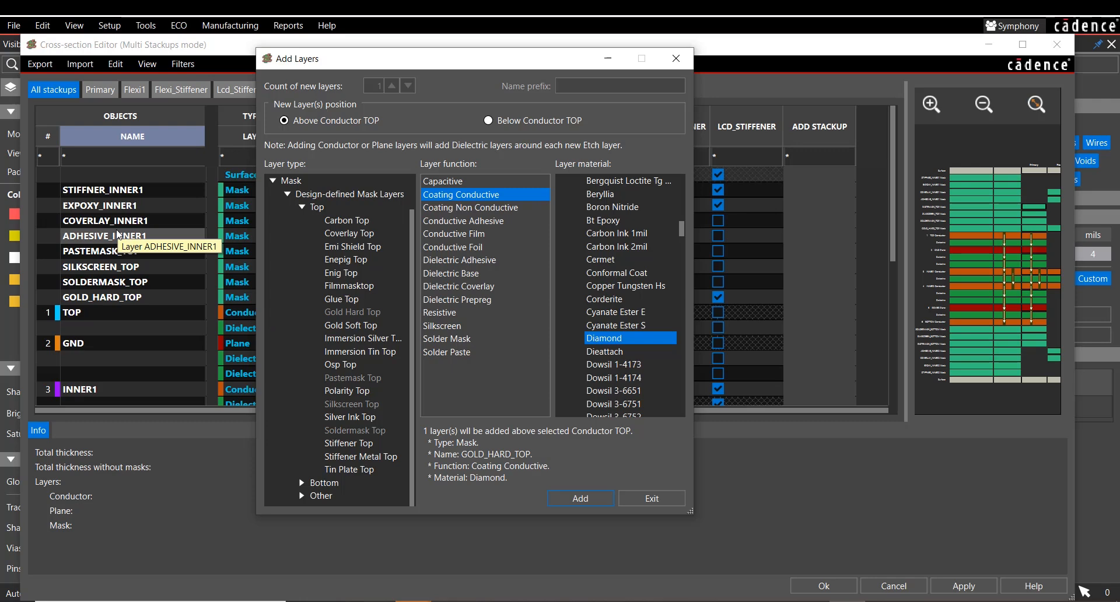
# - Check the Conductor layer options for the position below conductor TOP and exit Add Layers without adding another layer
pyautogui.click(489, 121)
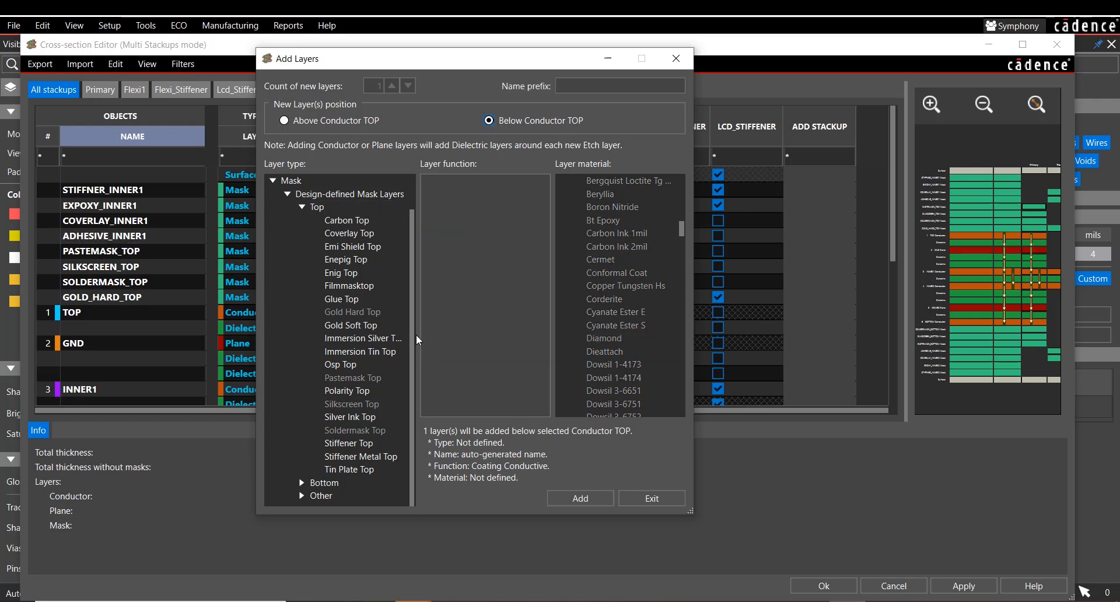
pyautogui.scroll(1, 361, 324)
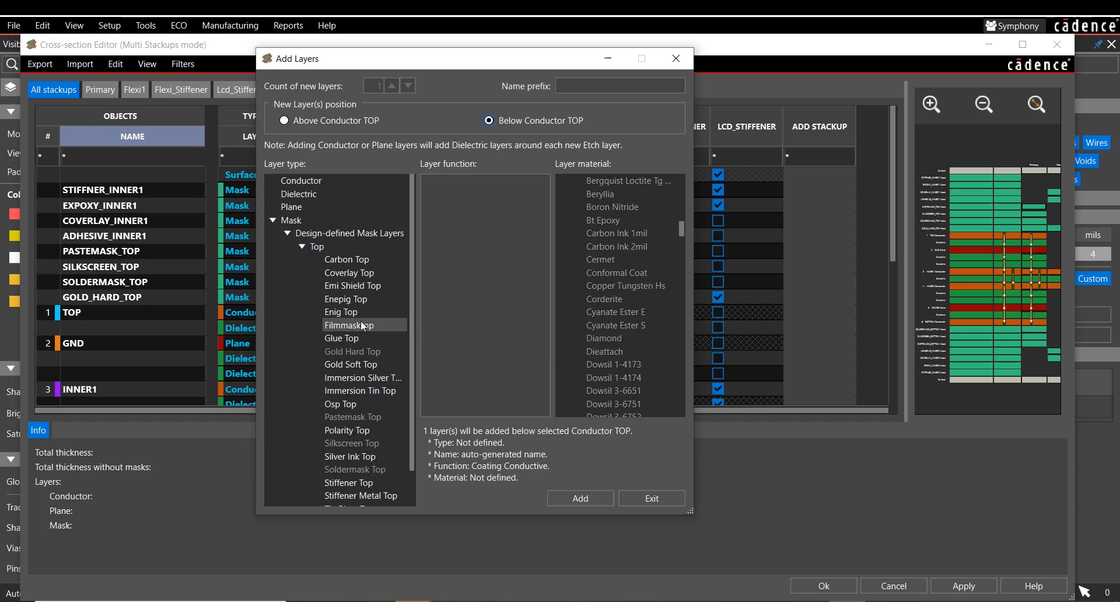
pyautogui.click(313, 181)
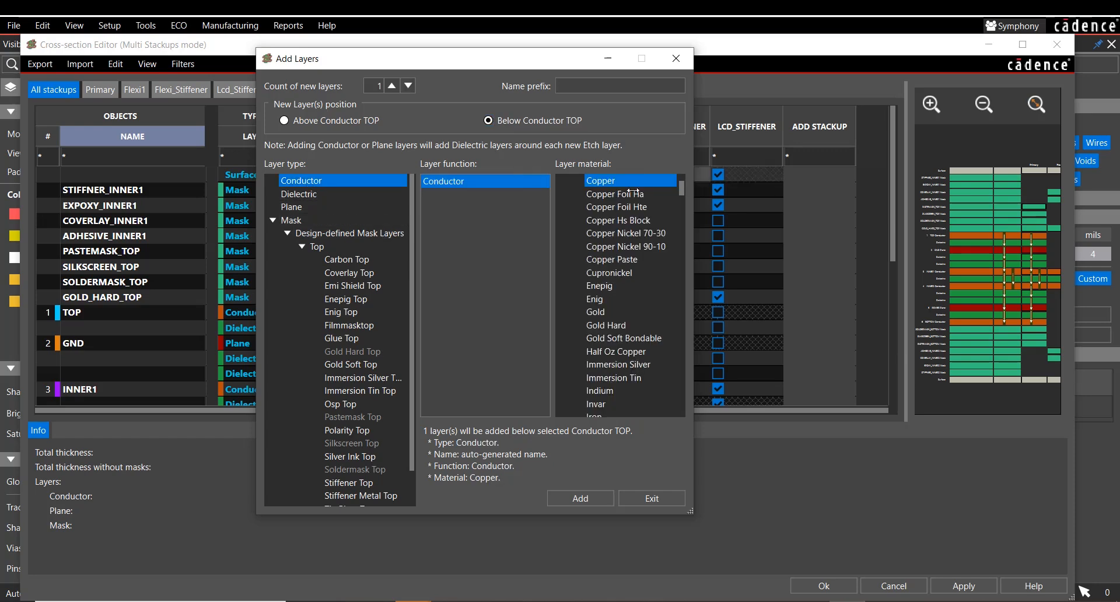
pyautogui.click(652, 498)
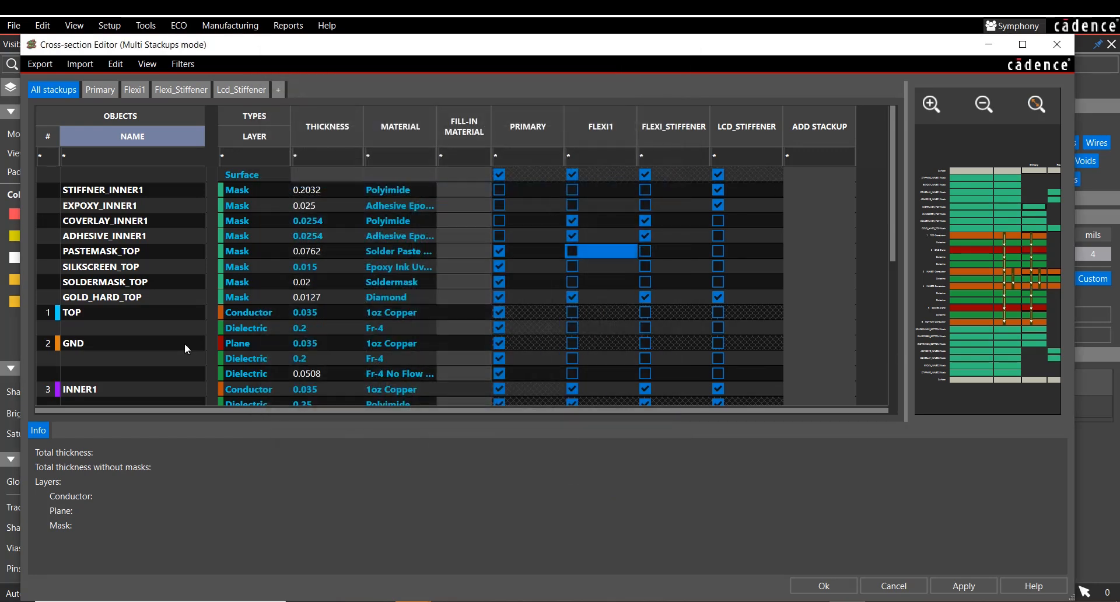
# - Add a layer pair below the GND plane and open the new conductor layer's name for editing
pyautogui.rightClick(106, 348)
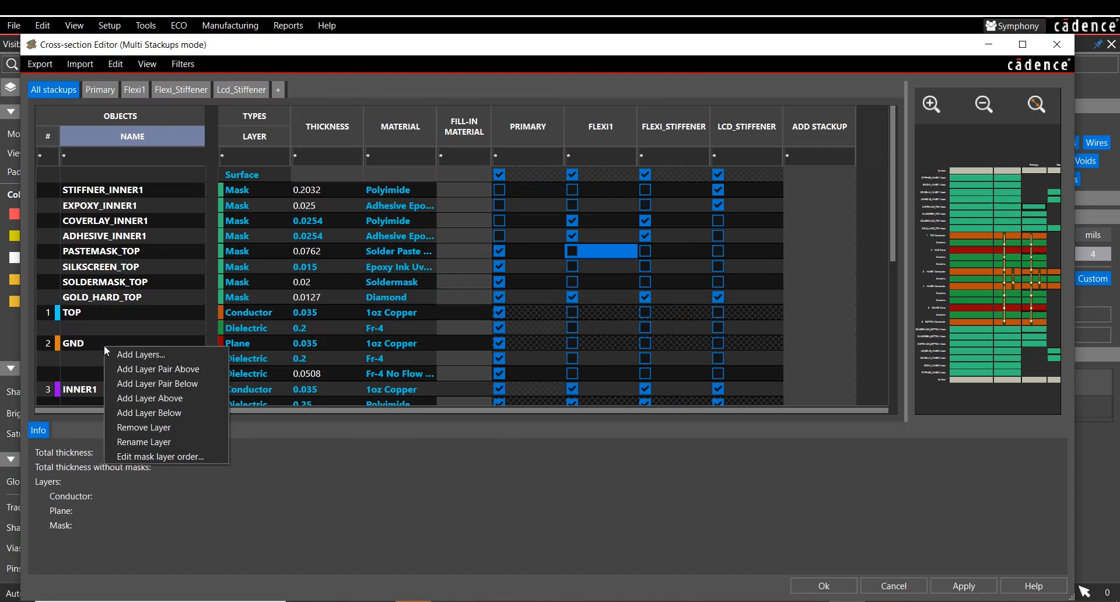
pyautogui.click(194, 383)
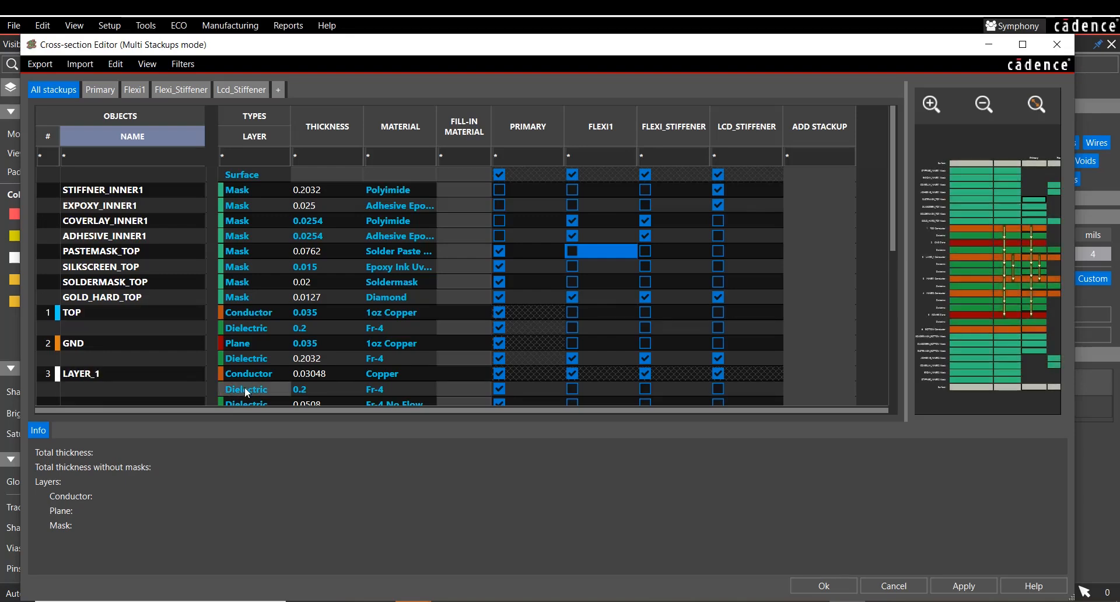
pyautogui.scroll(-2, 102, 363)
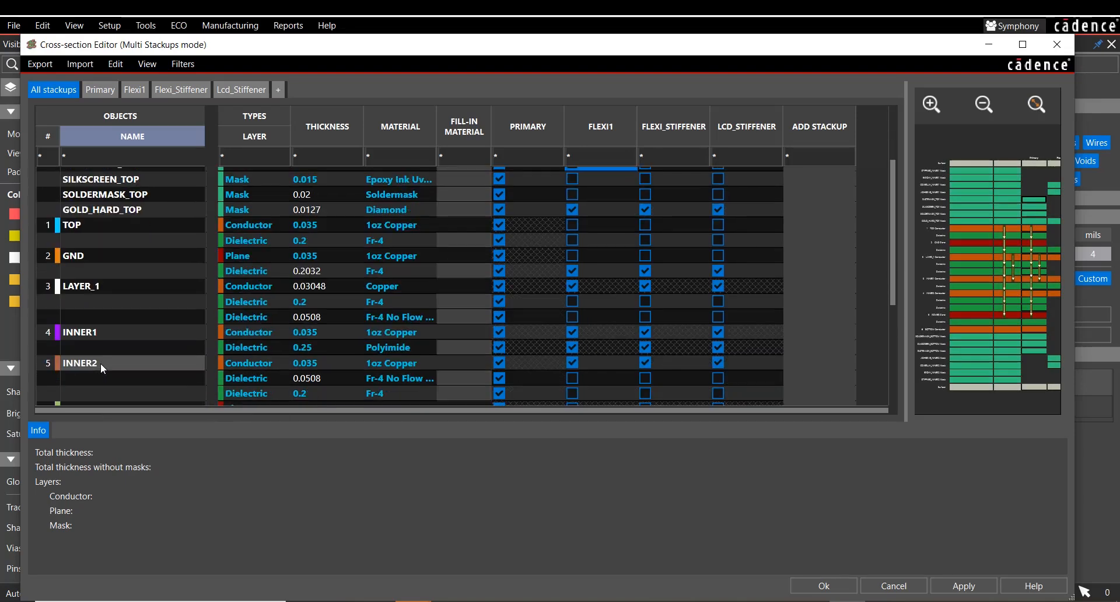
pyautogui.click(87, 287)
pyautogui.click(86, 287)
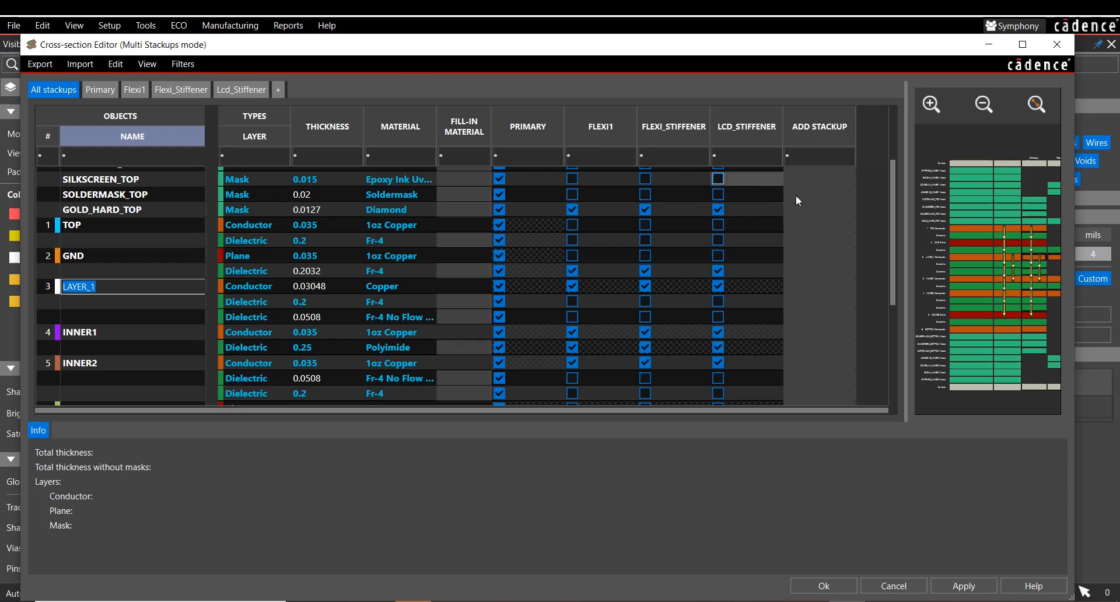
# - Create a new stackup named flex2 as a copy of the Primary stackup
pyautogui.click(280, 93)
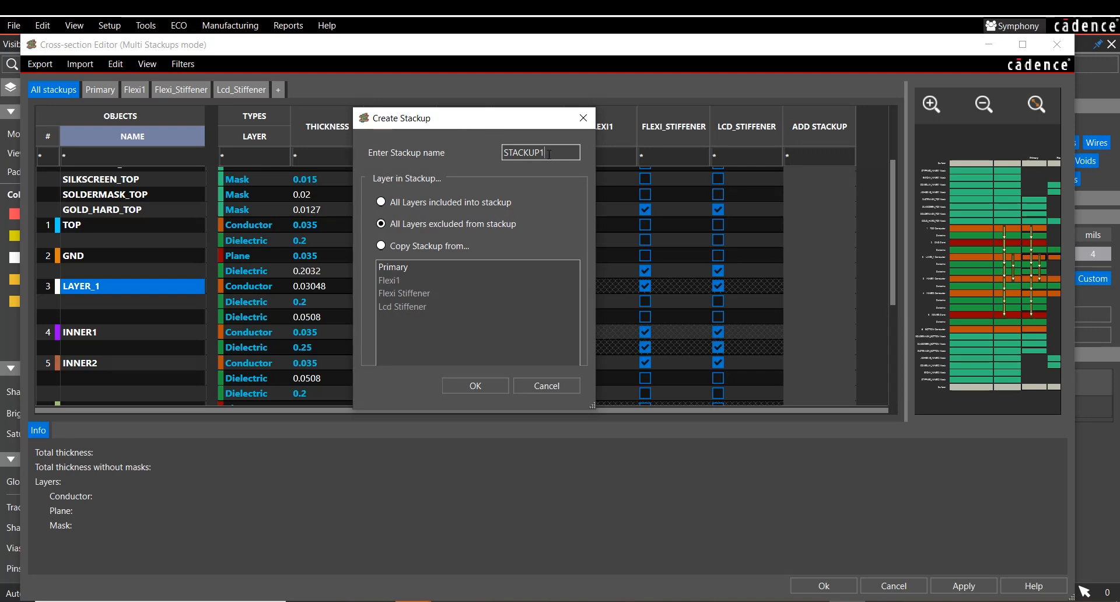
pyautogui.moveTo(549, 155); pyautogui.dragTo(499, 149)
pyautogui.write('flex2')
pyautogui.click(381, 245)
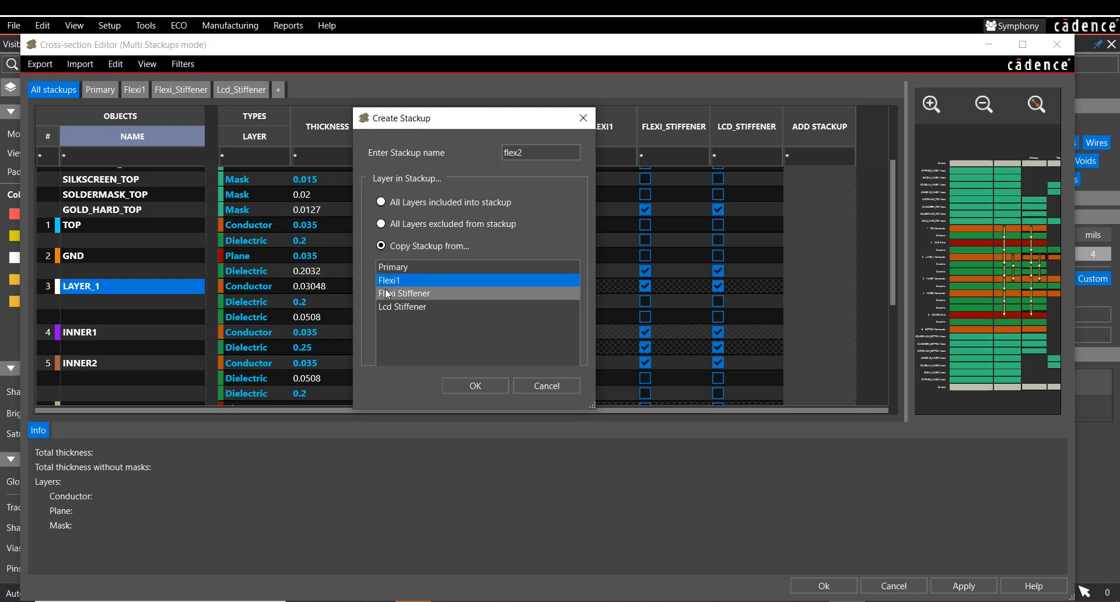
pyautogui.click(399, 294)
pyautogui.click(401, 281)
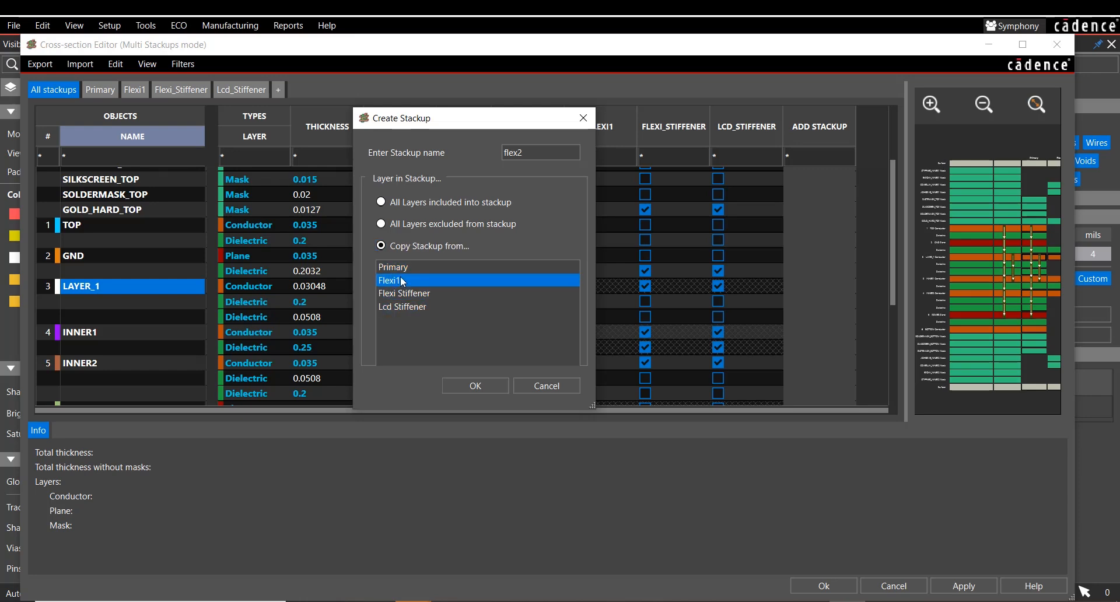
pyautogui.click(412, 266)
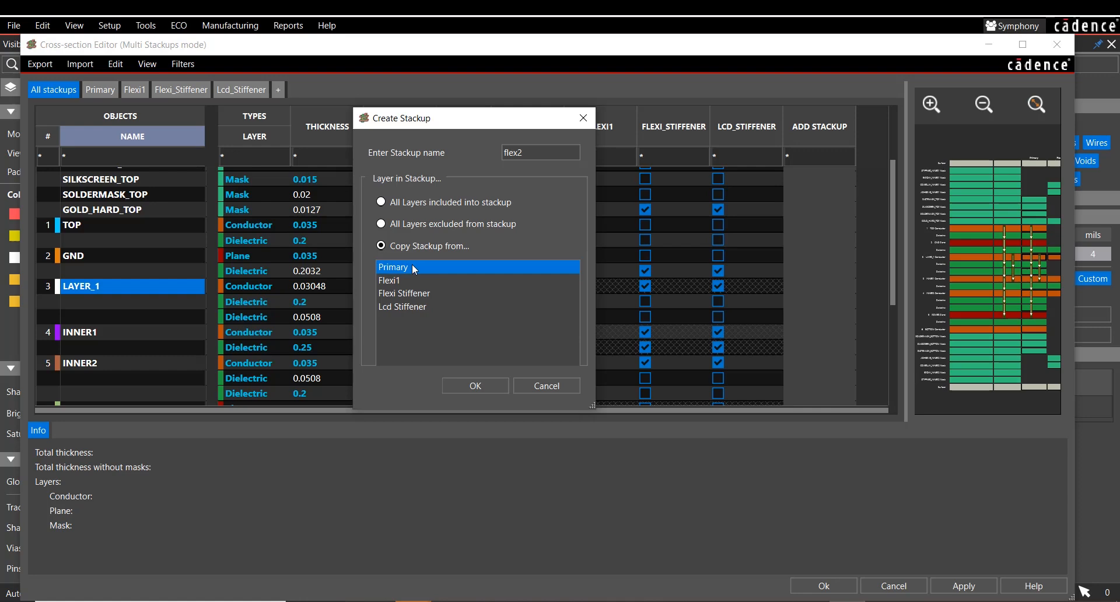
pyautogui.click(466, 386)
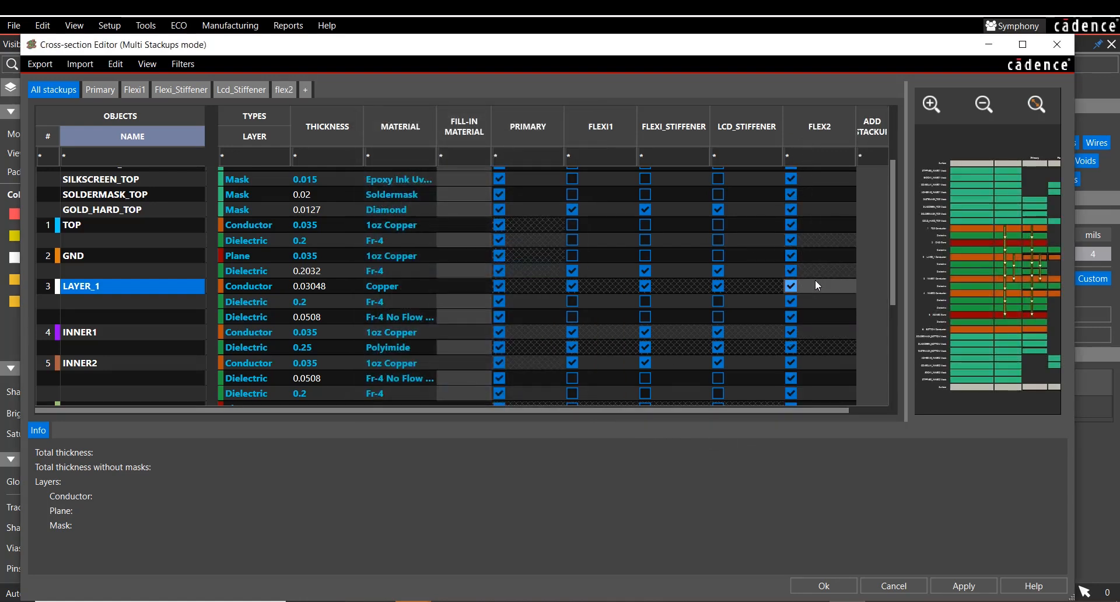
# - Exclude the TOP conductor, the GND plane and the dielectric directly below each of them from the flex2 stackup
pyautogui.scroll(2, 815, 279)
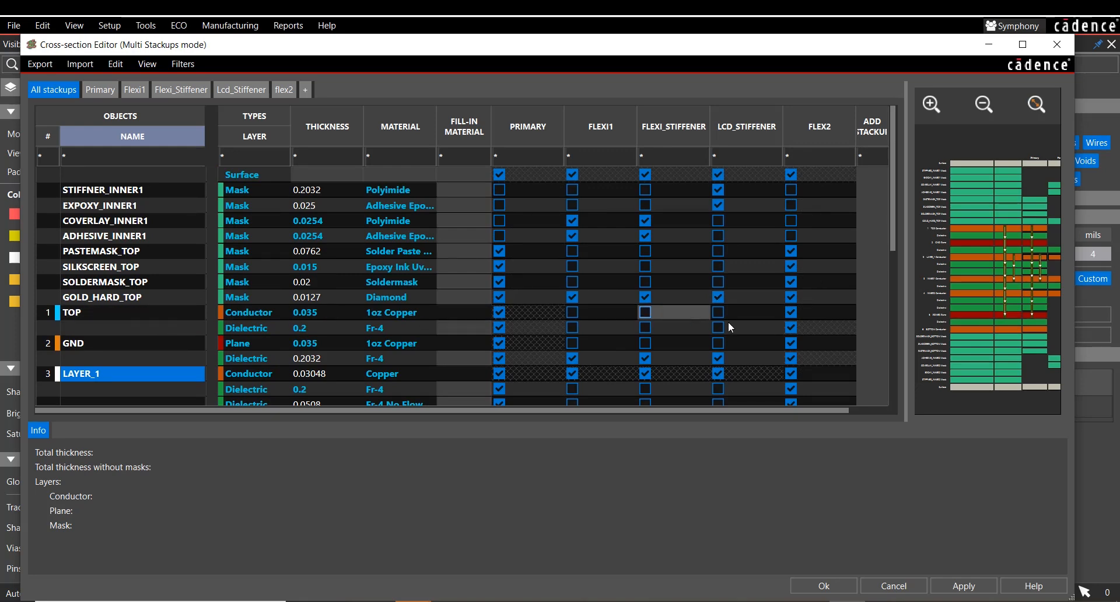
pyautogui.click(790, 313)
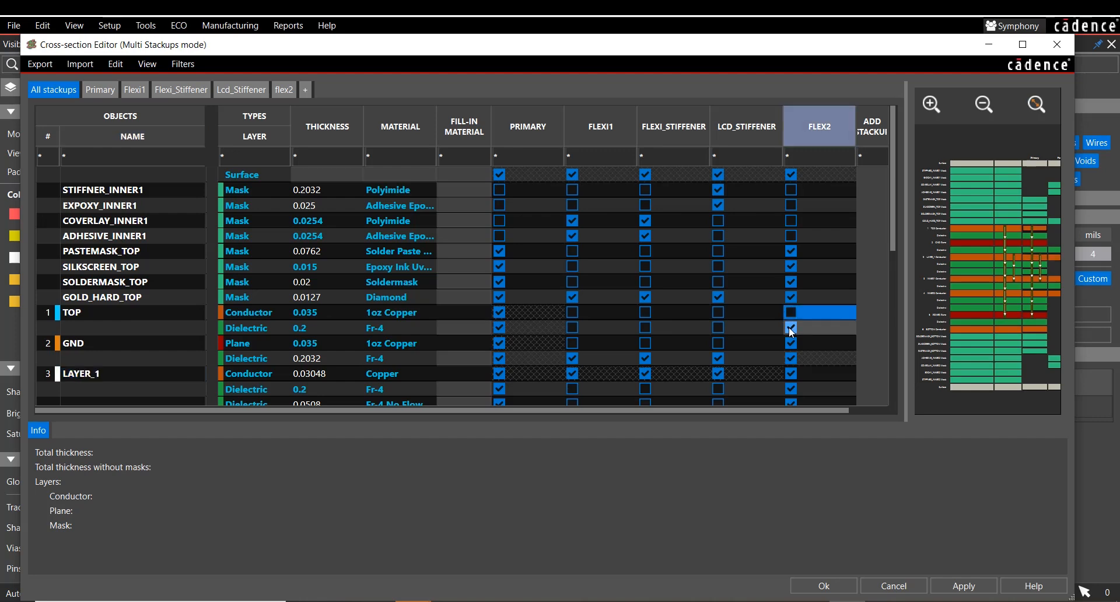
pyautogui.click(790, 327)
pyautogui.click(791, 342)
pyautogui.click(791, 358)
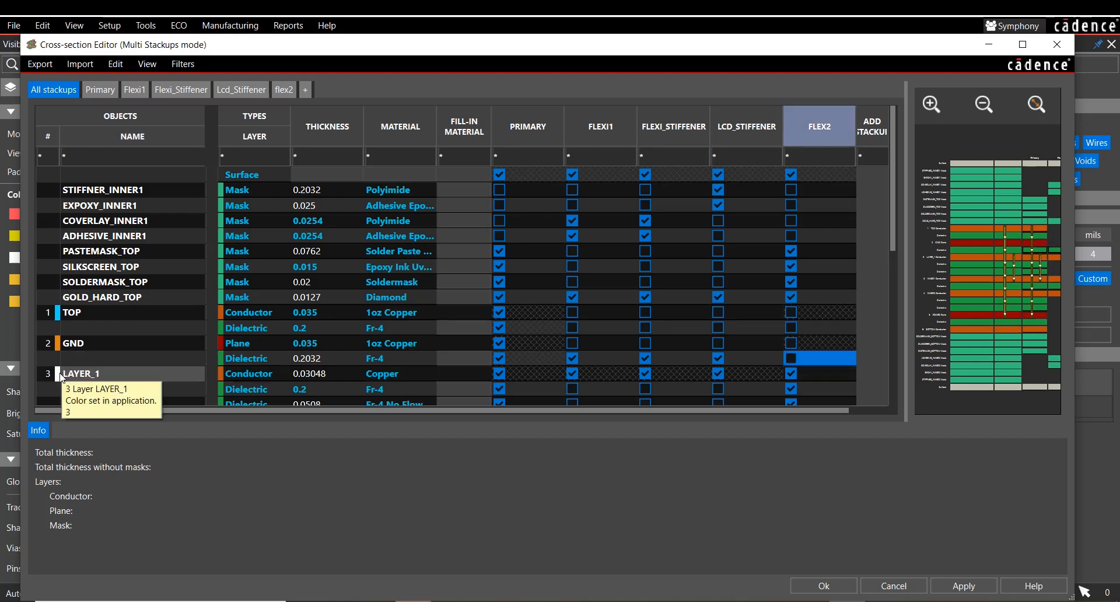
# - Include the dielectric directly below GND in the flex2 stackup again, and exclude BOTTOM, POWER and the dielectric between them
pyautogui.click(792, 360)
pyautogui.scroll(-2, 809, 383)
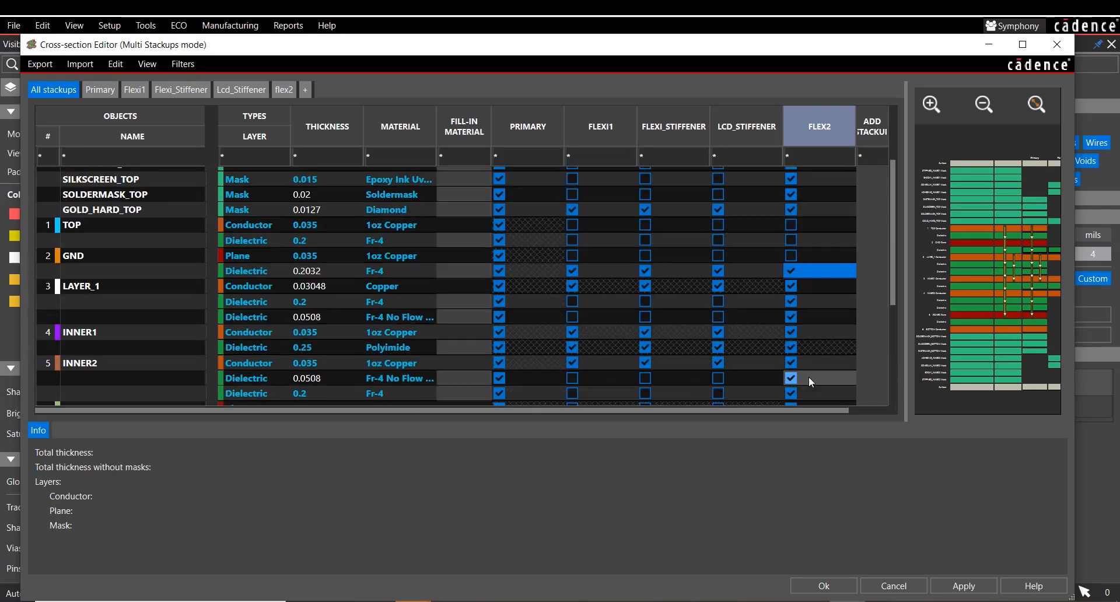
pyautogui.scroll(-1, 809, 376)
pyautogui.click(792, 395)
pyautogui.click(791, 380)
pyautogui.click(792, 364)
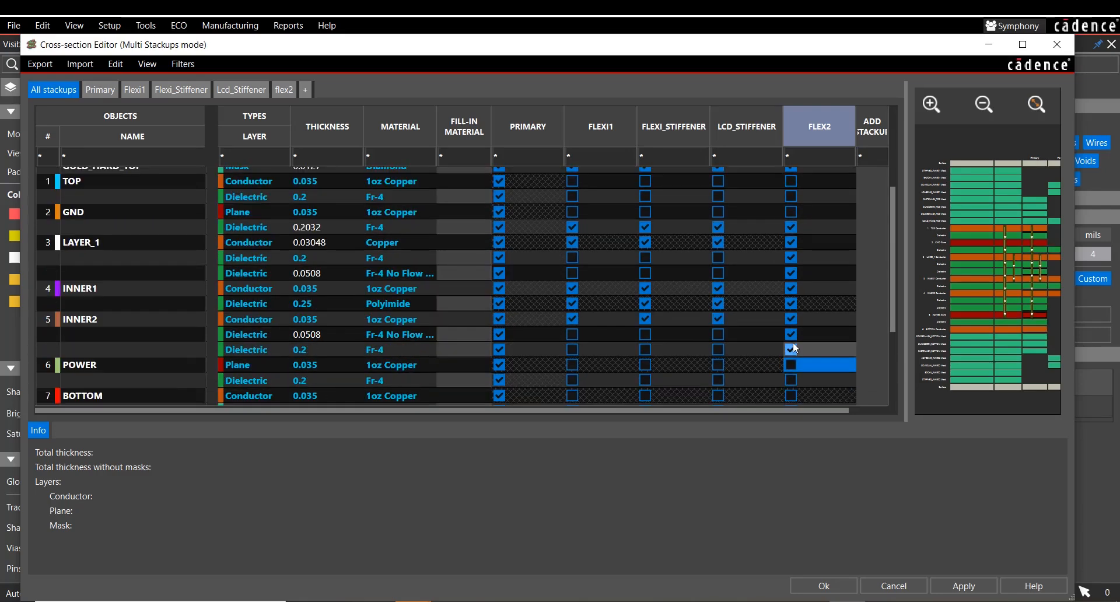
# - Exclude INNER1, INNER2, the dielectric between them, both dielectrics below INNER2 and the 0.0508 dielectric above INNER1 from the flex2 stackup
pyautogui.click(791, 350)
pyautogui.click(791, 334)
pyautogui.click(791, 319)
pyautogui.click(791, 304)
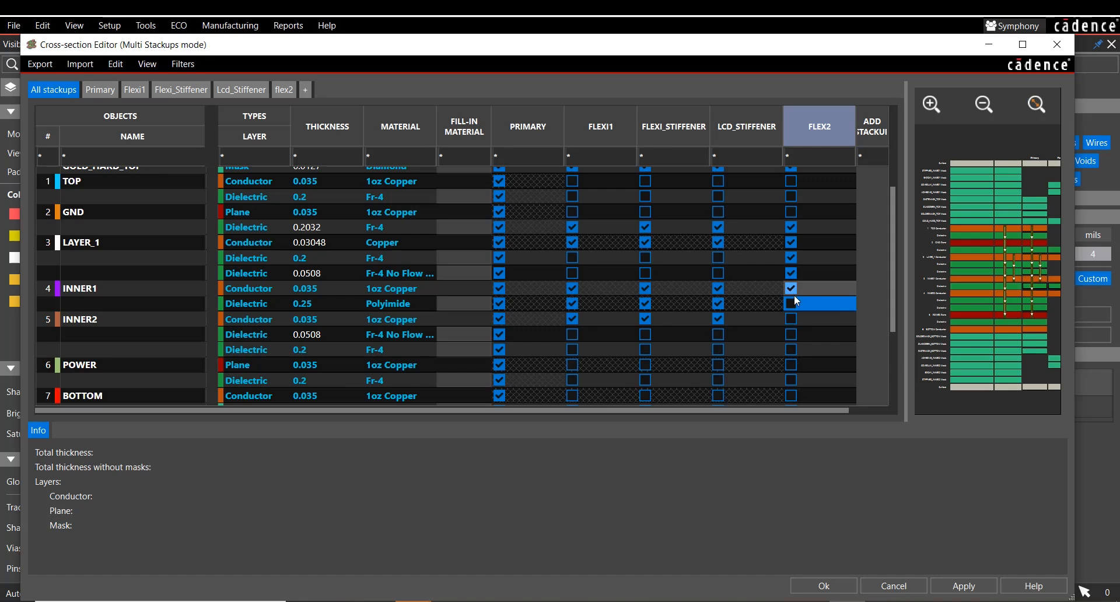
pyautogui.click(792, 288)
pyautogui.click(791, 273)
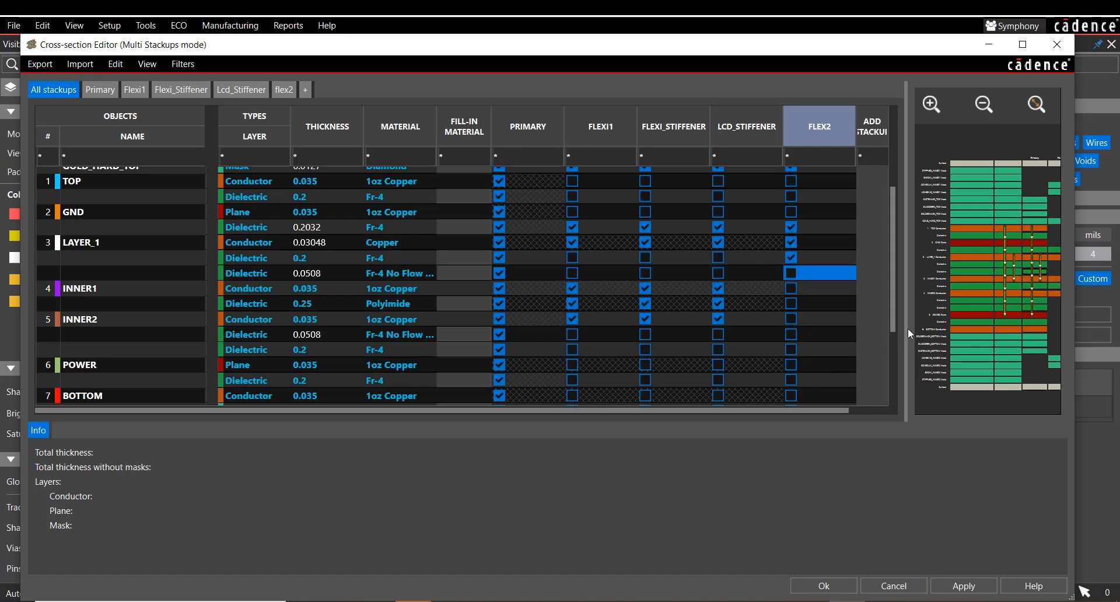
# - Enlarge the cross-section chart to view all stackups side by side, and restore the width of the layer table
pyautogui.moveTo(907, 327); pyautogui.dragTo(442, 328)
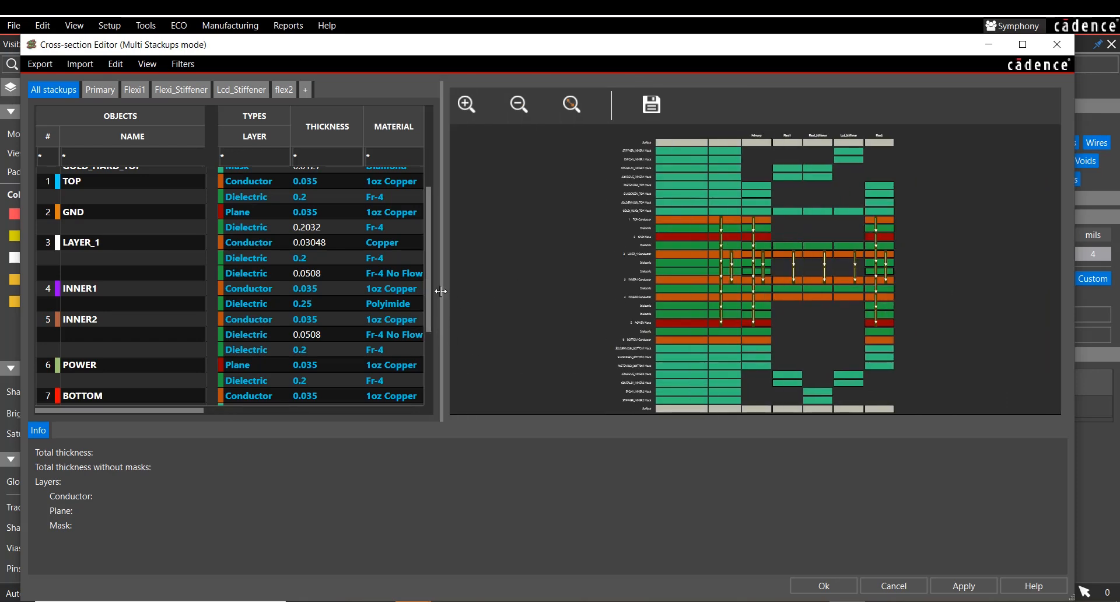
pyautogui.moveTo(440, 291); pyautogui.dragTo(844, 292)
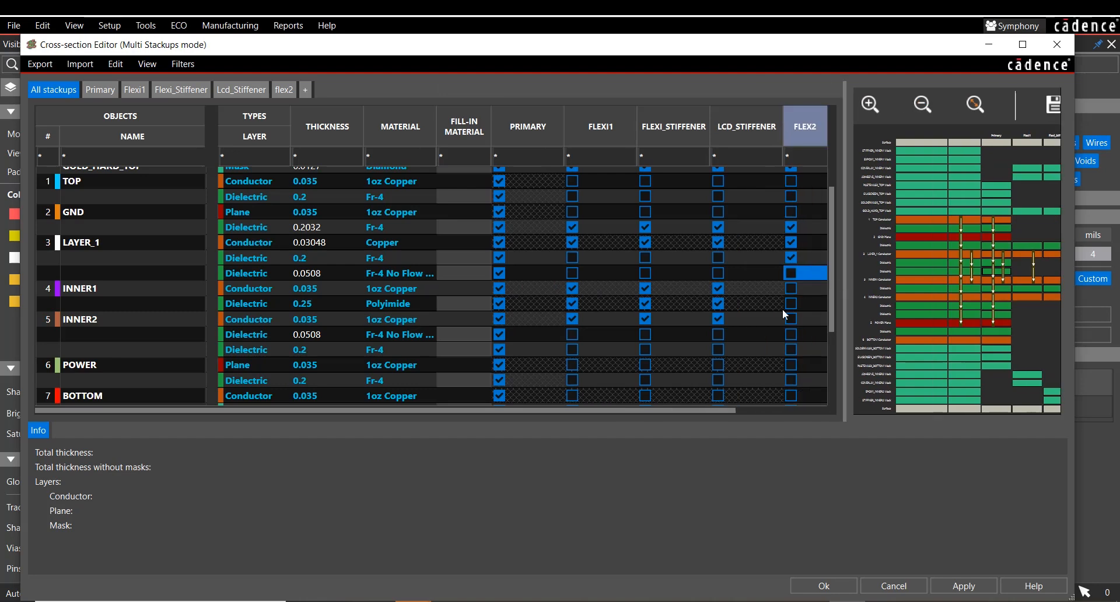
pyautogui.scroll(1, 516, 317)
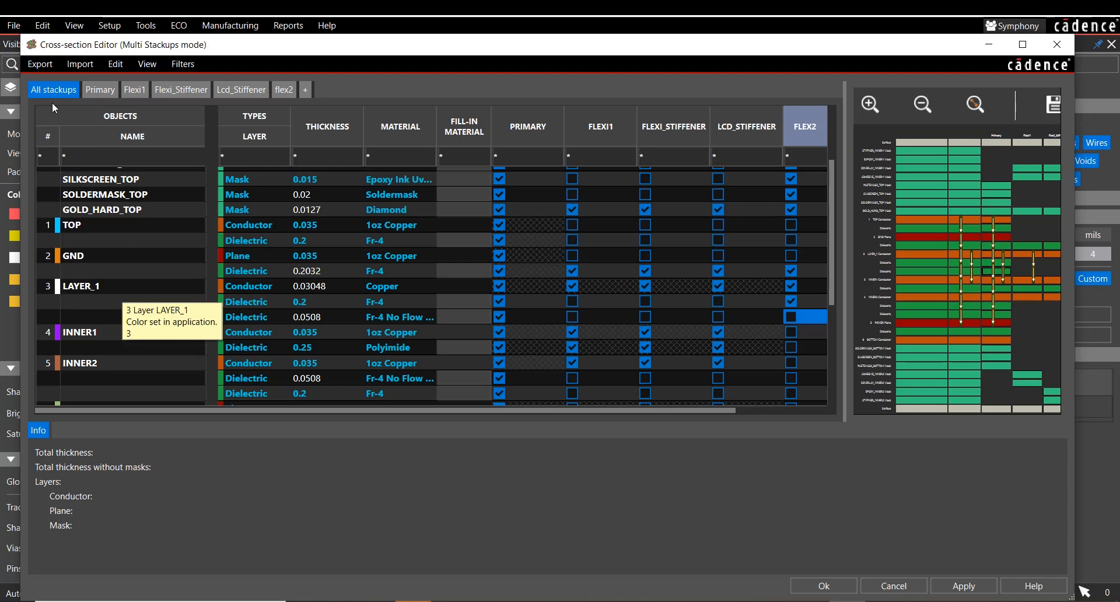
# - Review the Primary, Flexi1, Flexi_Stiffener and Lcd_Stiffener stackups one by one, leaving Create Stackup without adding another
pyautogui.click(96, 91)
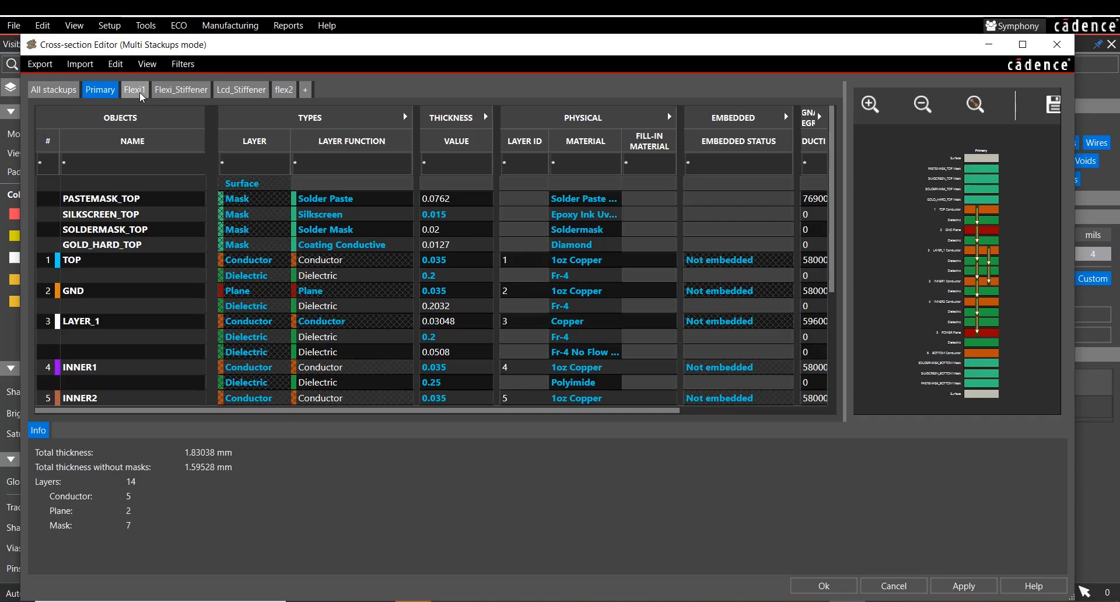
pyautogui.click(141, 92)
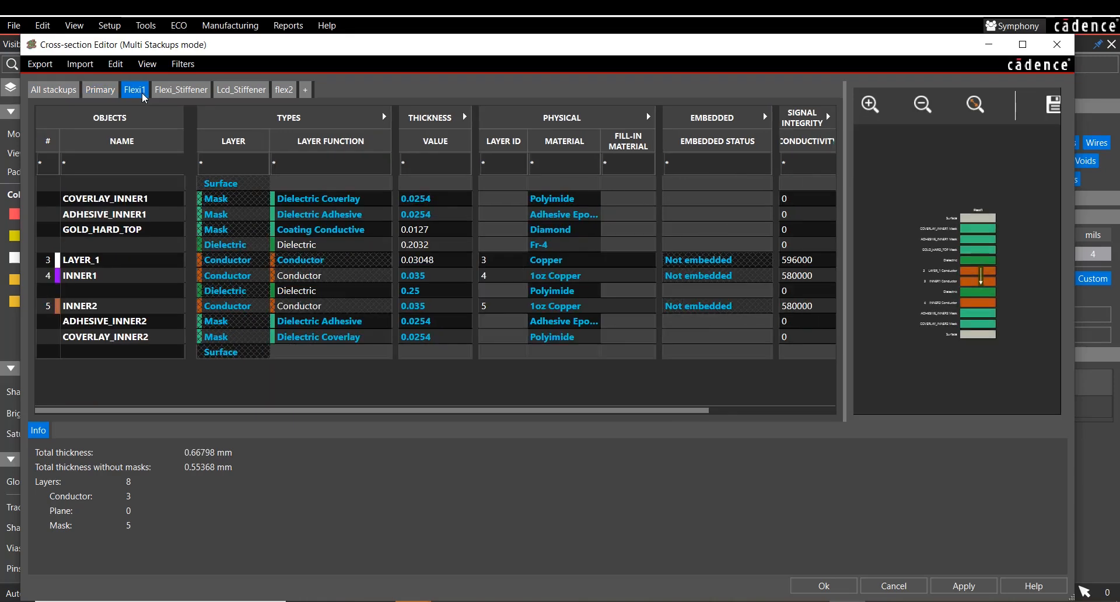
pyautogui.click(180, 90)
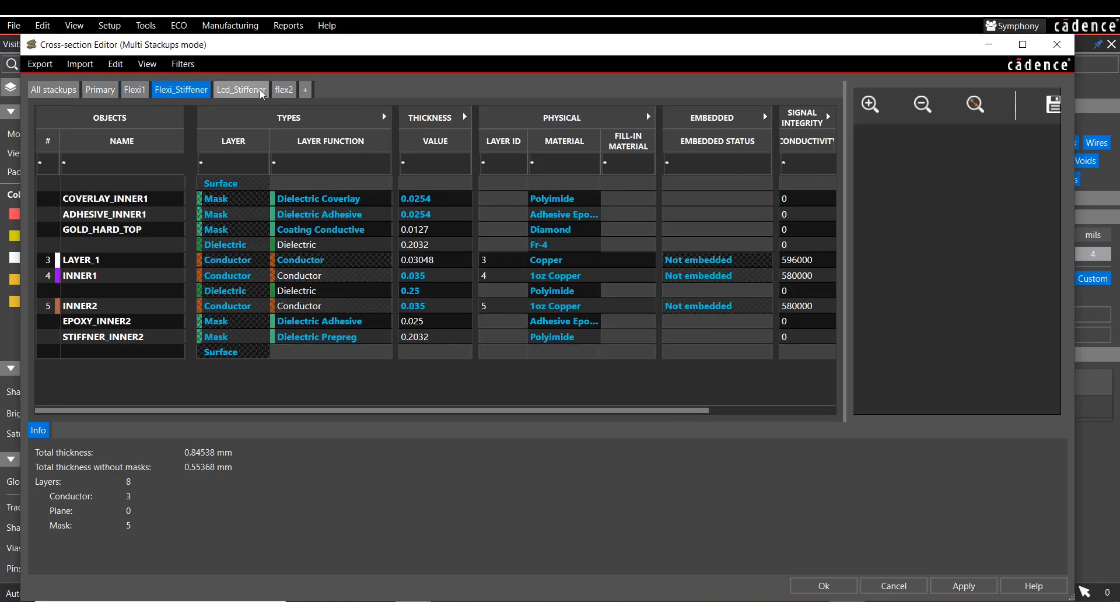
pyautogui.click(241, 90)
pyautogui.click(302, 90)
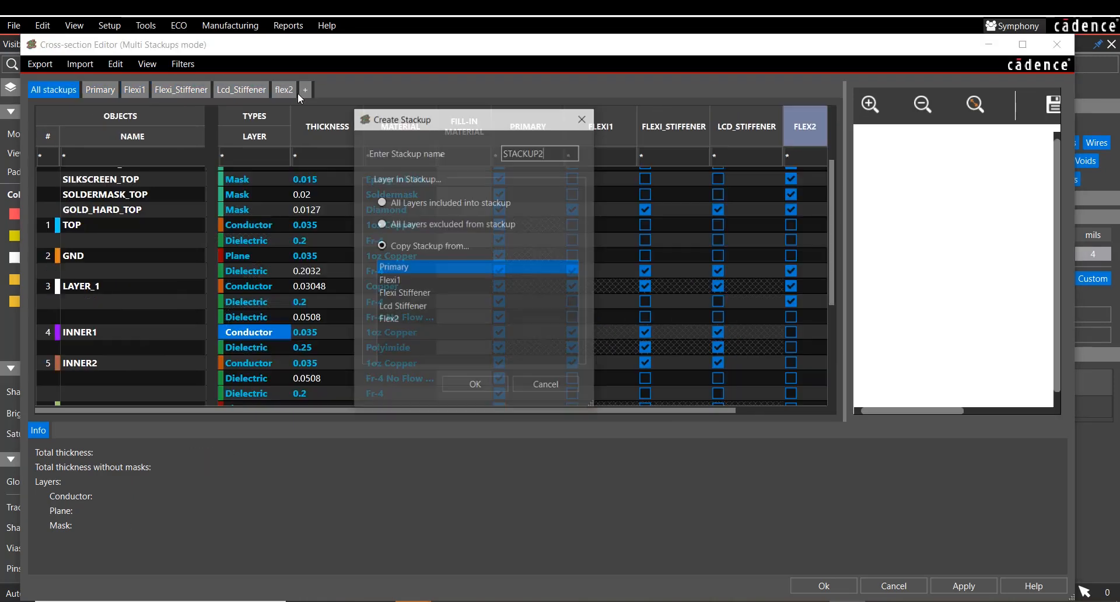
pyautogui.click(557, 385)
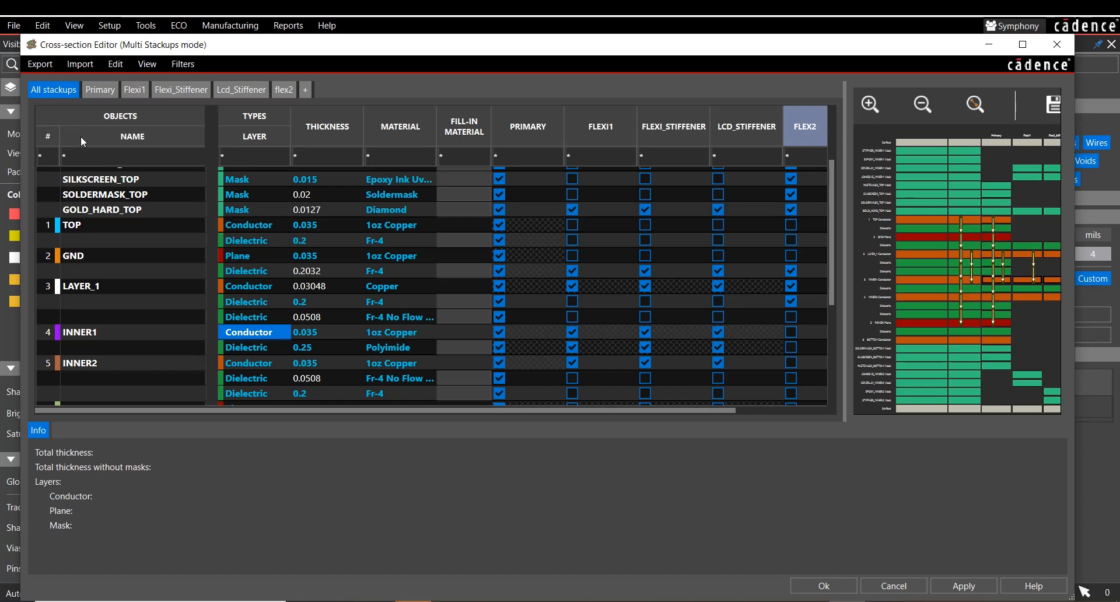
# - Check the export formats and the cross-section technology file export, and leave it without saving a file
pyautogui.click(40, 65)
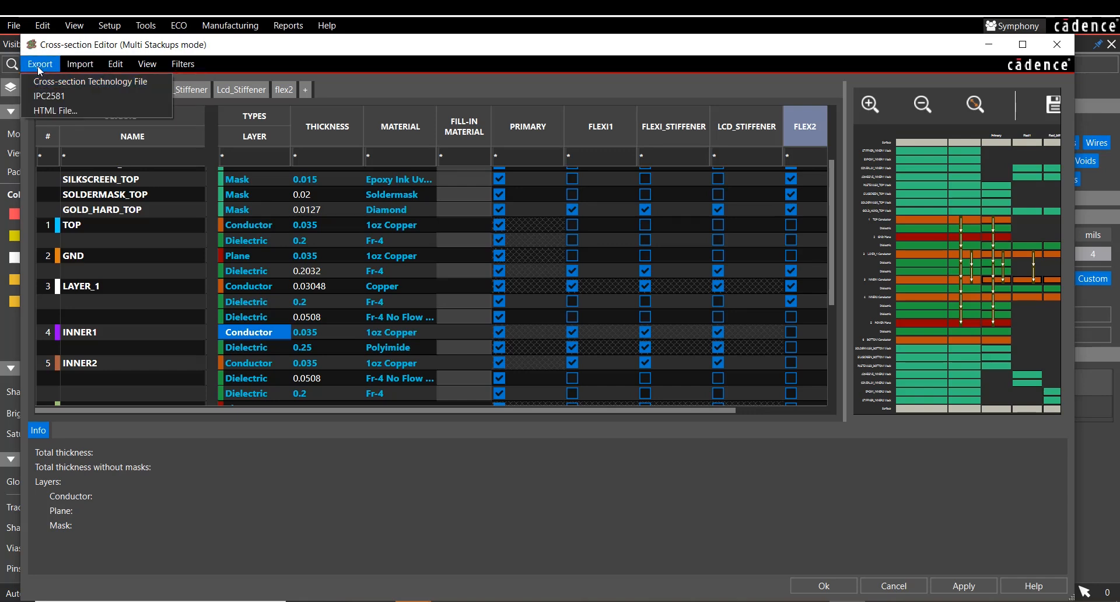
pyautogui.moveTo(79, 65)
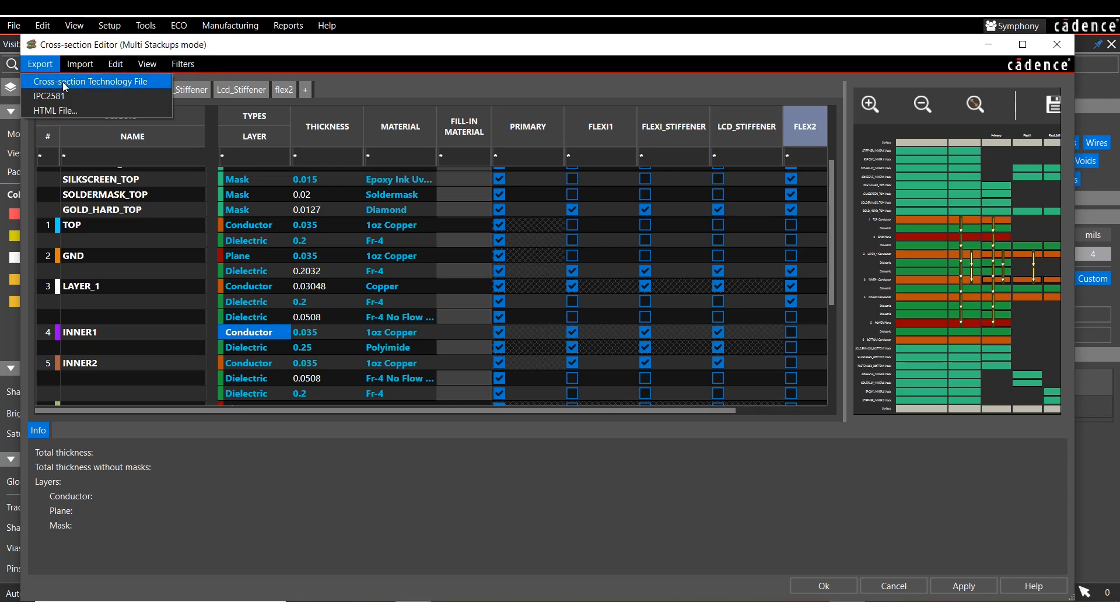
pyautogui.click(61, 81)
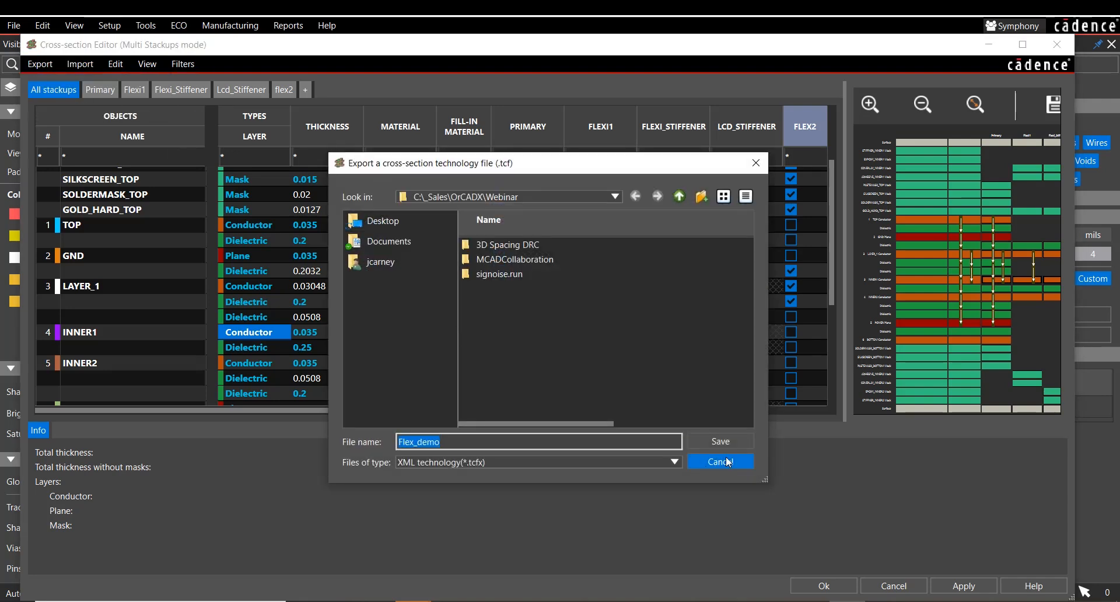
pyautogui.click(721, 461)
# - Look through the import formats, view options and layer filters of the Cross-section Editor and close the editor
pyautogui.click(85, 68)
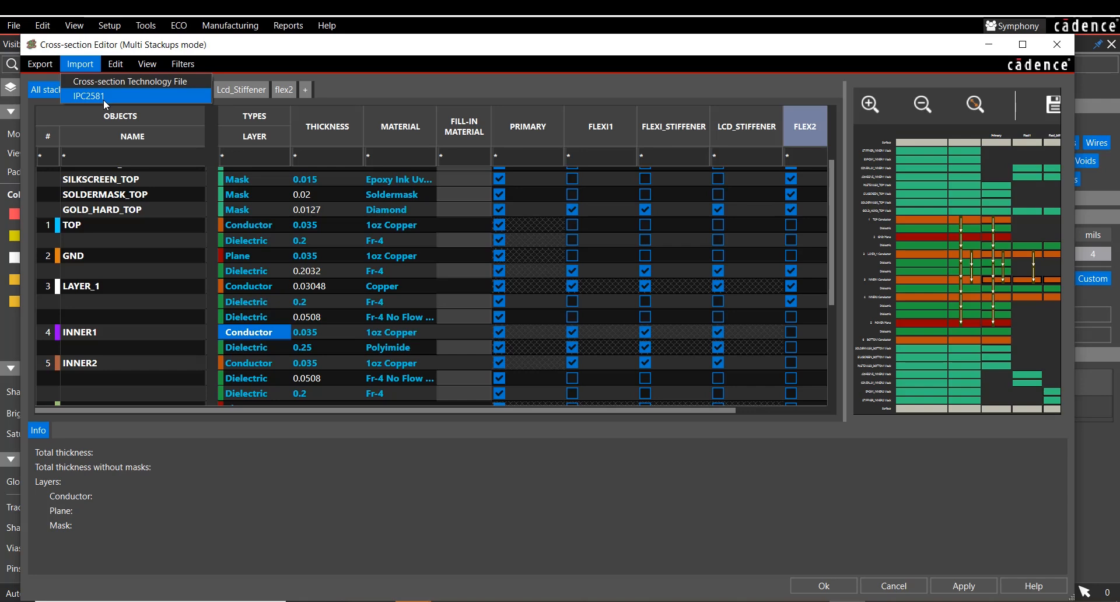
pyautogui.moveTo(150, 66)
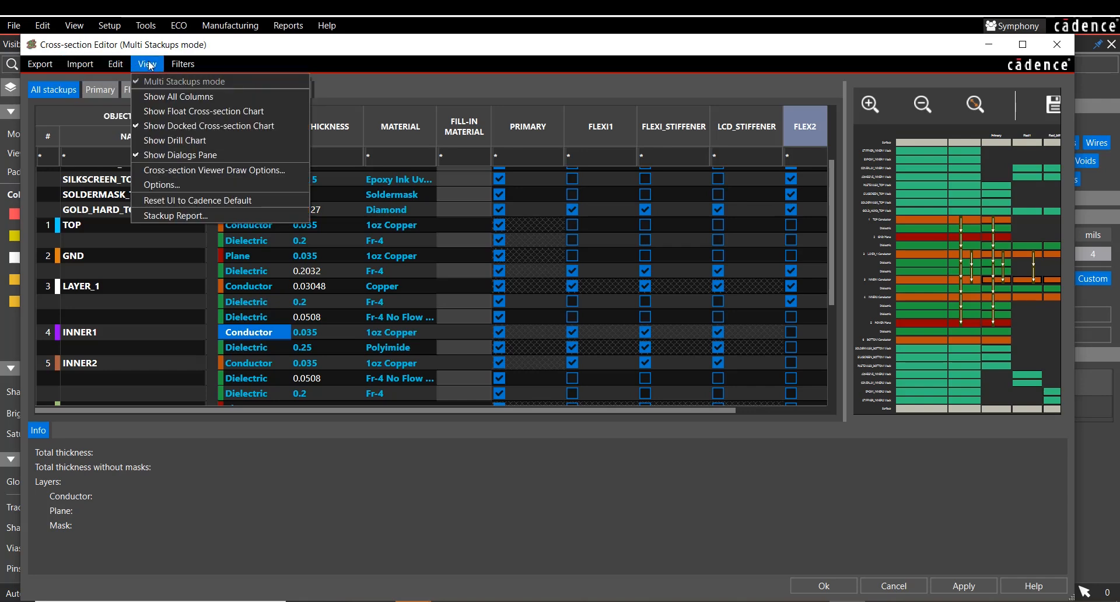
pyautogui.click(150, 65)
pyautogui.click(149, 65)
pyautogui.moveTo(182, 64)
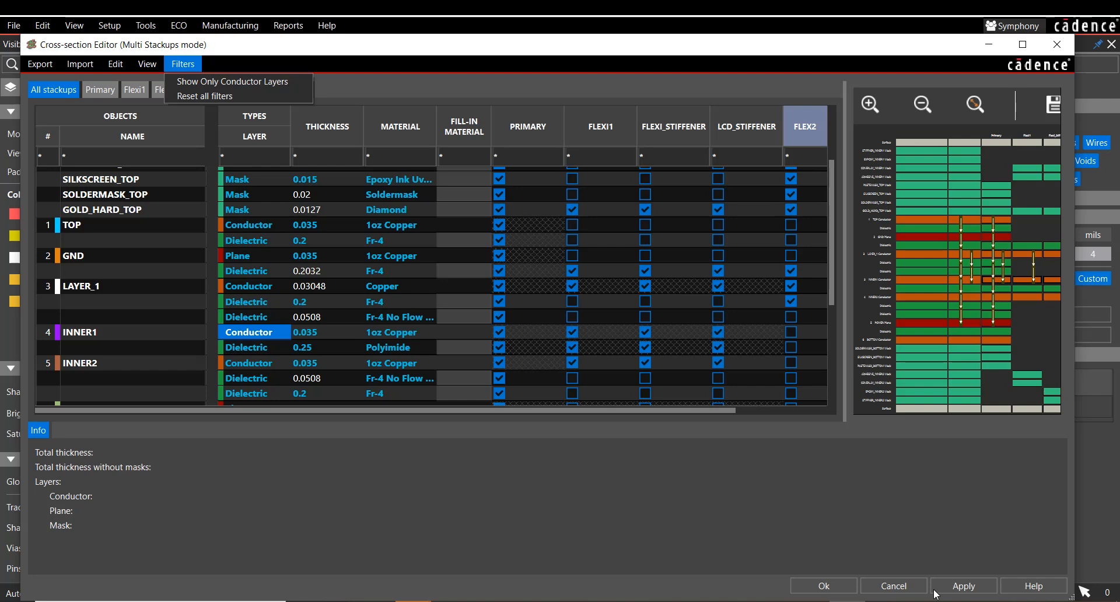
pyautogui.click(858, 589)
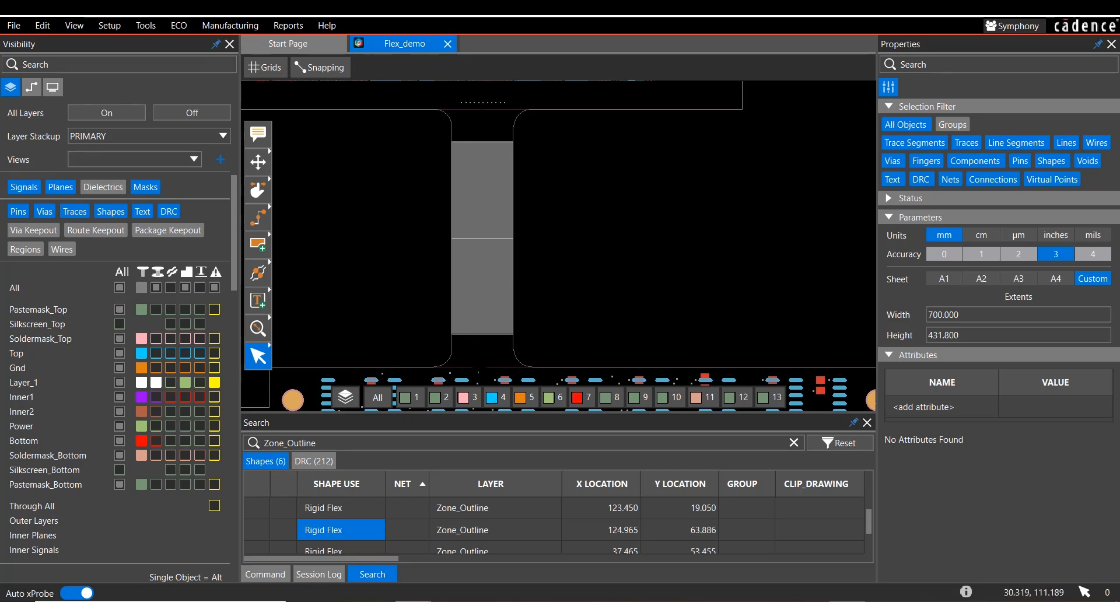
# - Make all objects on the Gnd and Inner2 layers and the top-side components visible on the board
pyautogui.scroll(-2, 445, 269)
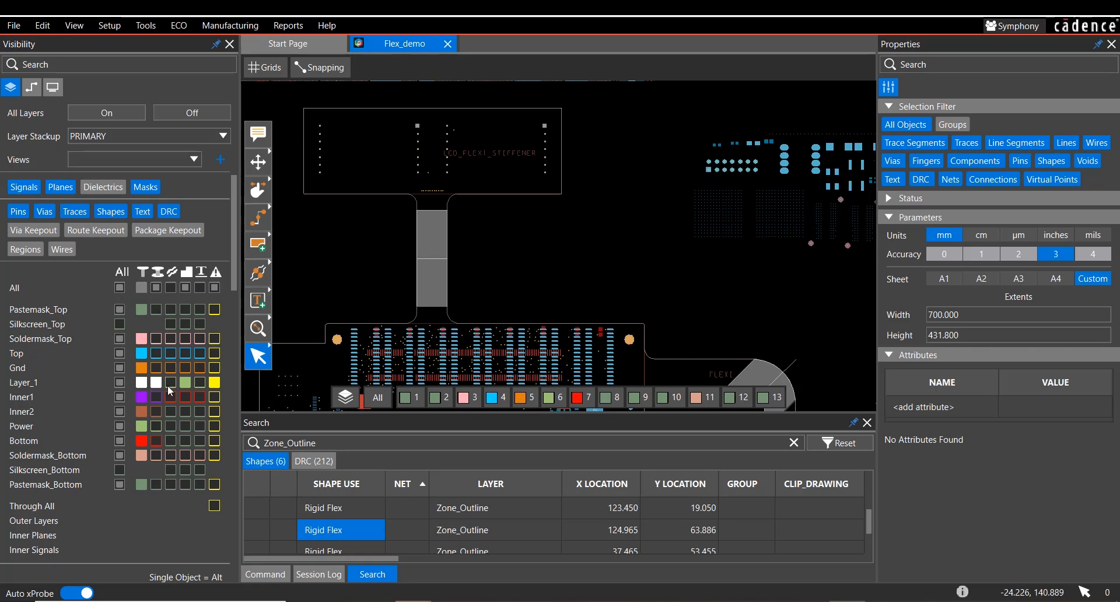
pyautogui.click(121, 368)
pyautogui.click(120, 411)
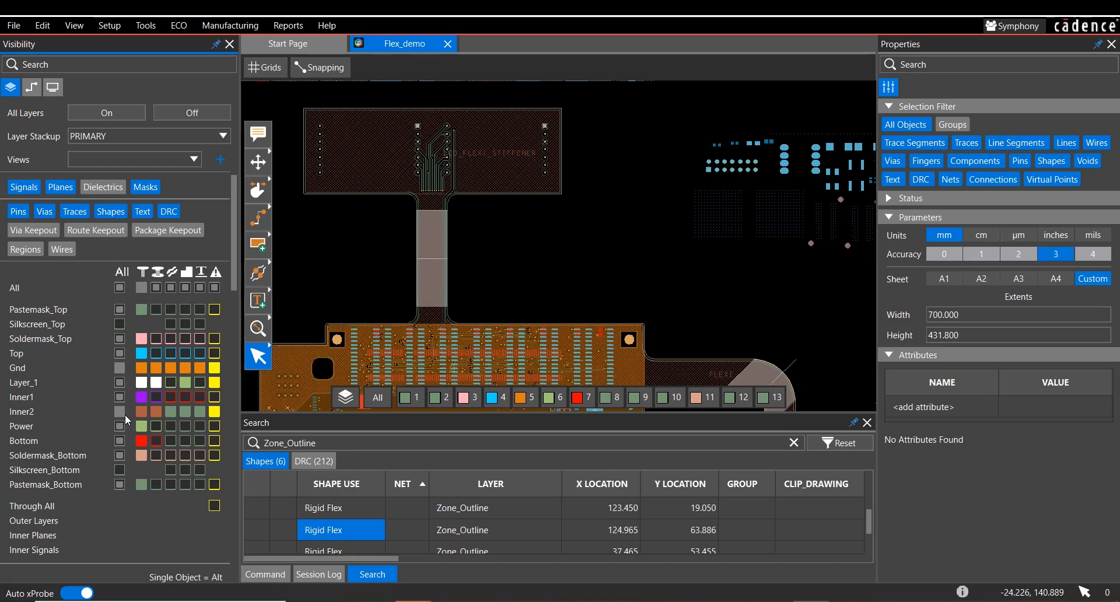
pyautogui.scroll(-10, 150, 468)
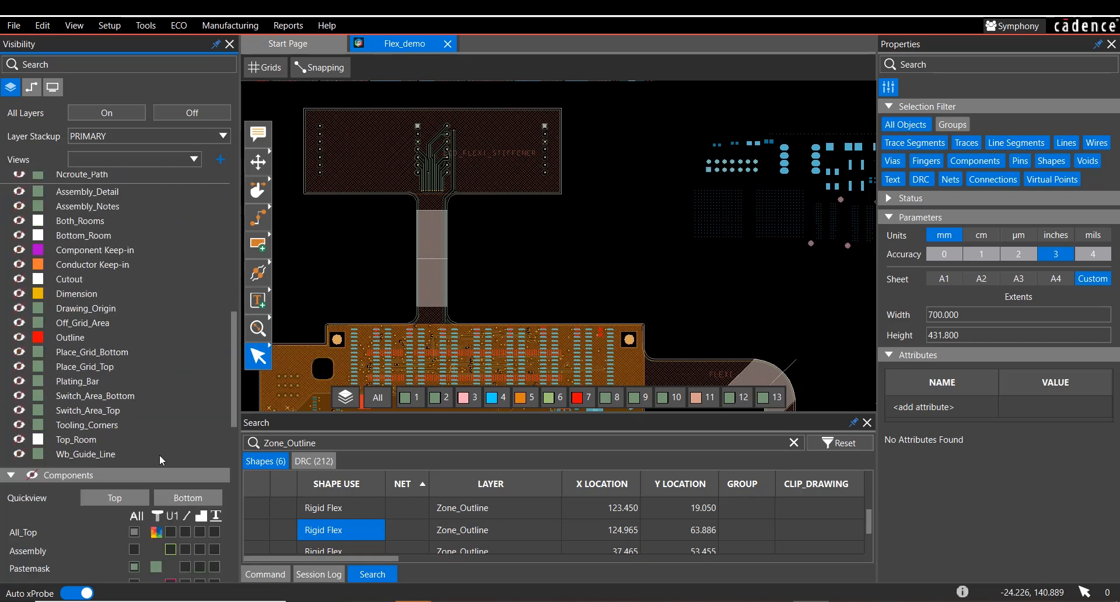
pyautogui.click(110, 497)
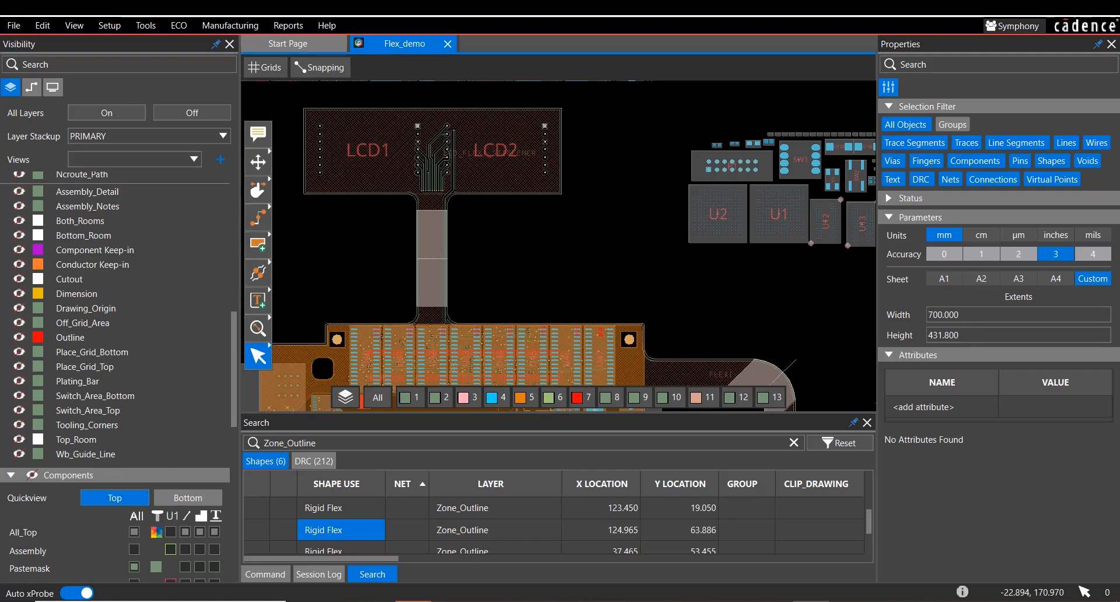
# - Hide all layers and make only the design outline and the pins of all layers visible
pyautogui.click(196, 114)
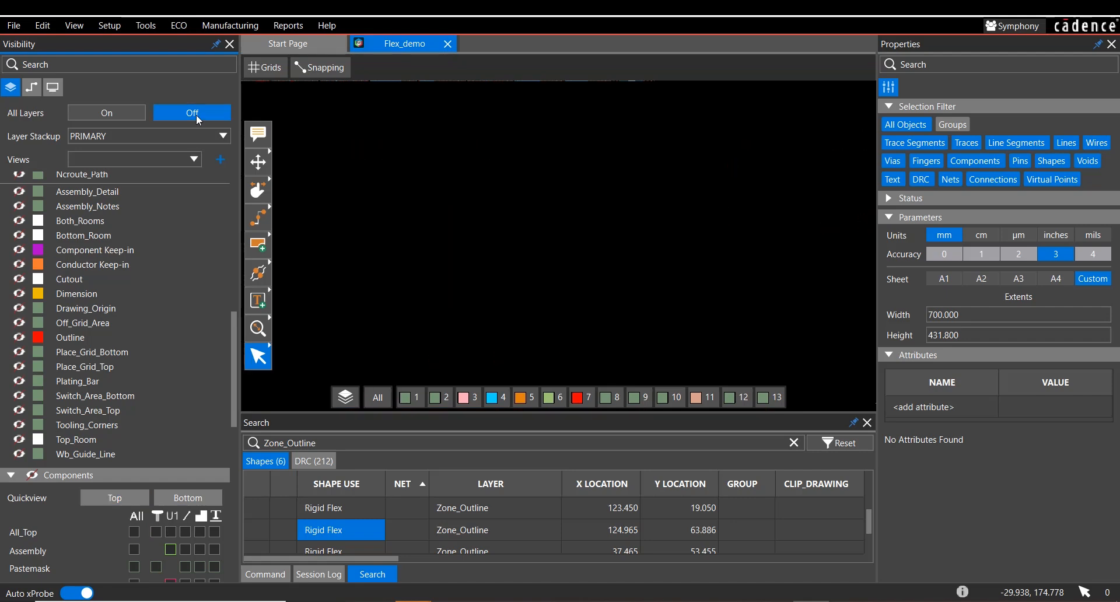
pyautogui.scroll(9, 105, 445)
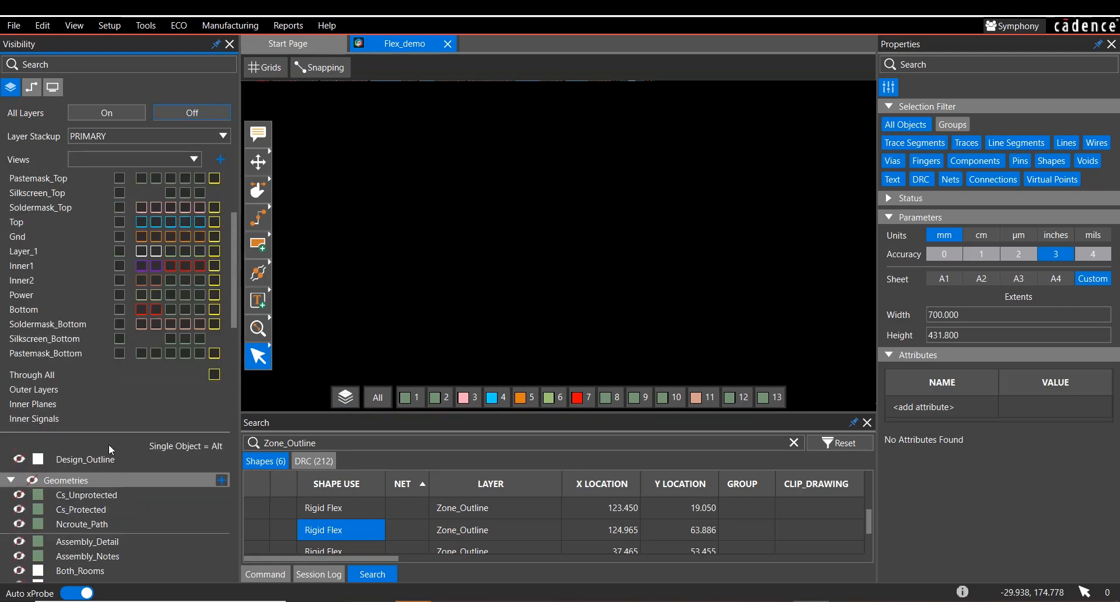
pyautogui.click(19, 503)
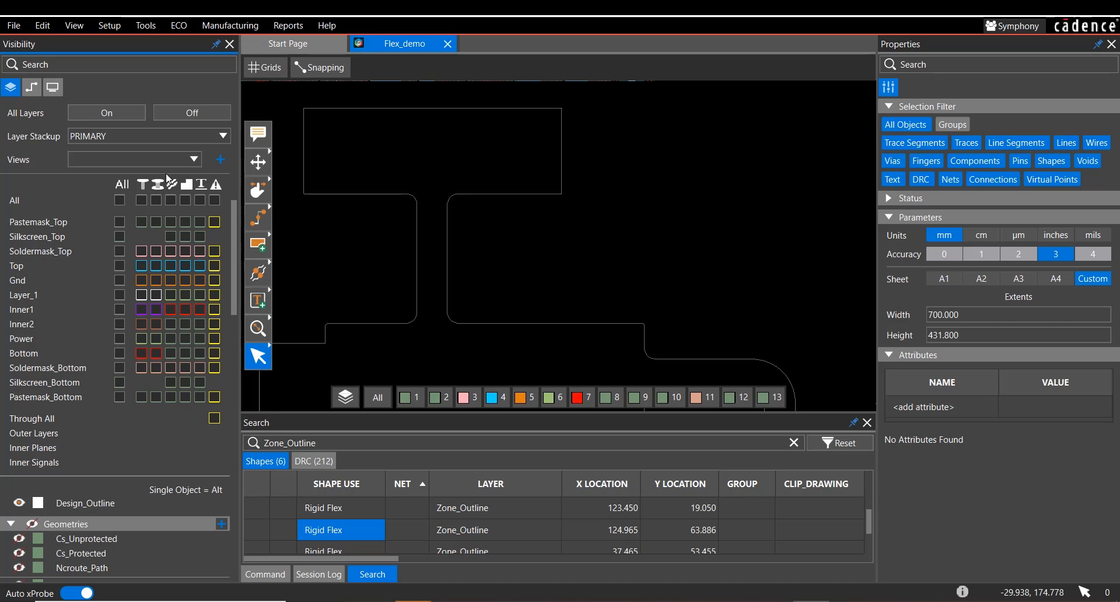
pyautogui.click(141, 200)
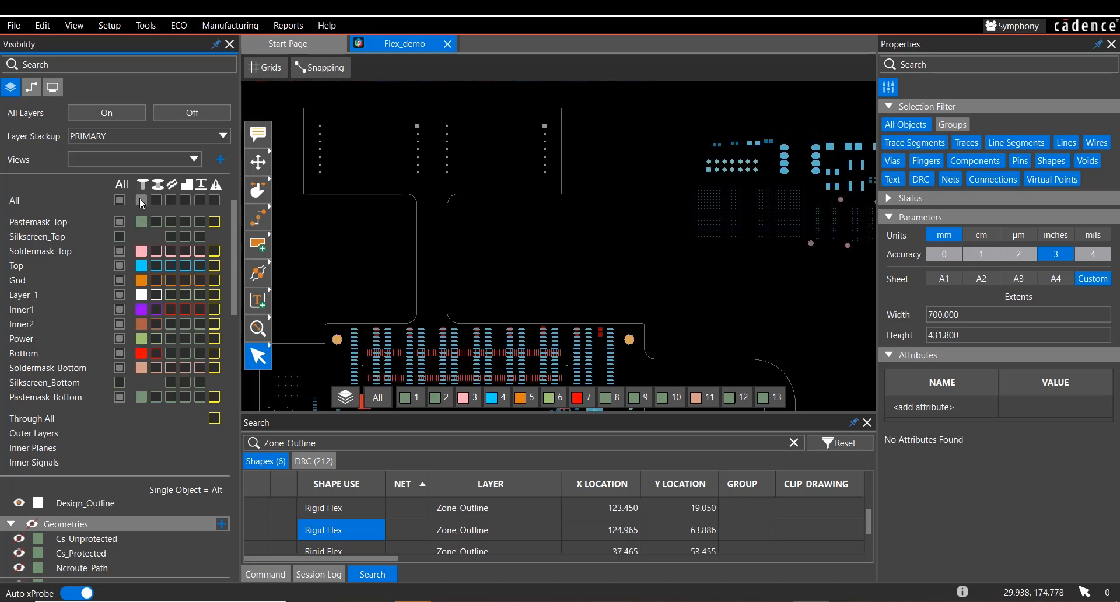
# - Make the Zone_Outline, Bend_Line and Bend_Area layers of the Rigid Flex group visible
pyautogui.scroll(-15, 126, 390)
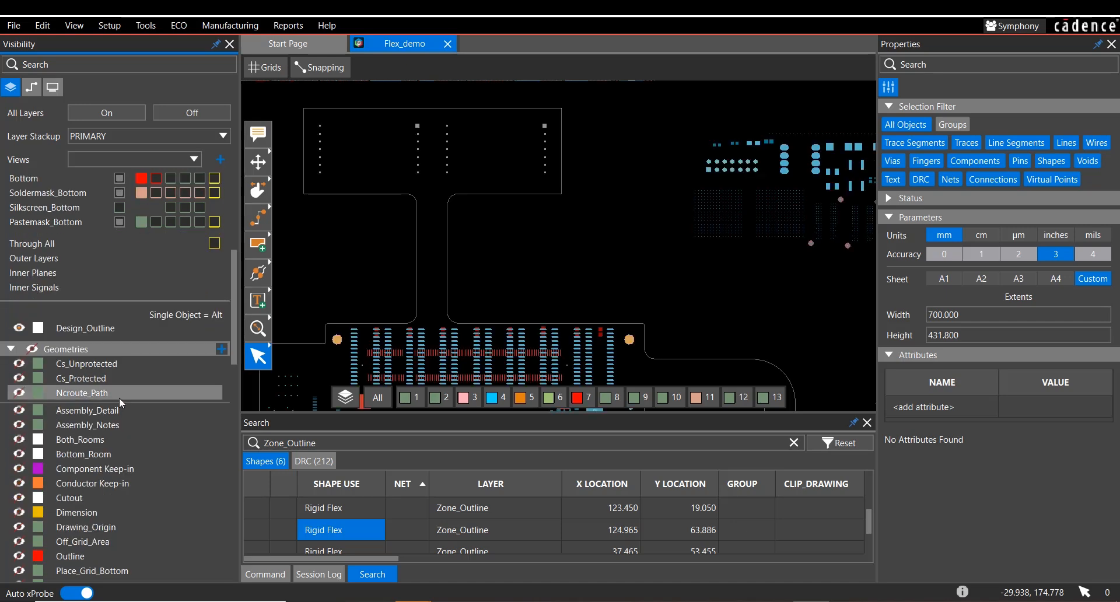
pyautogui.scroll(-5, 122, 392)
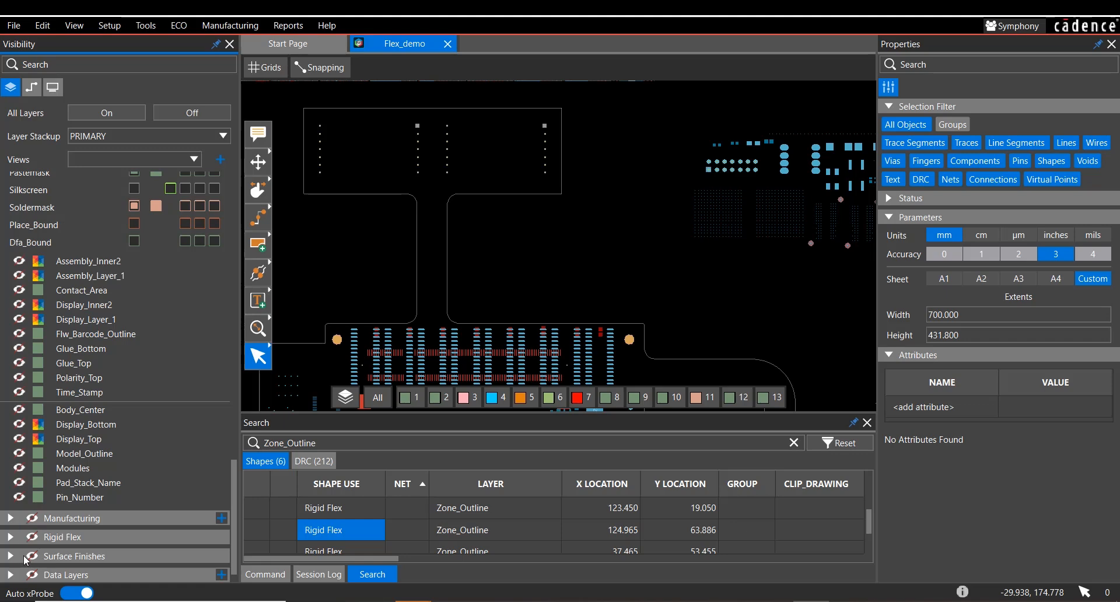
pyautogui.click(10, 537)
pyautogui.scroll(-6, 70, 505)
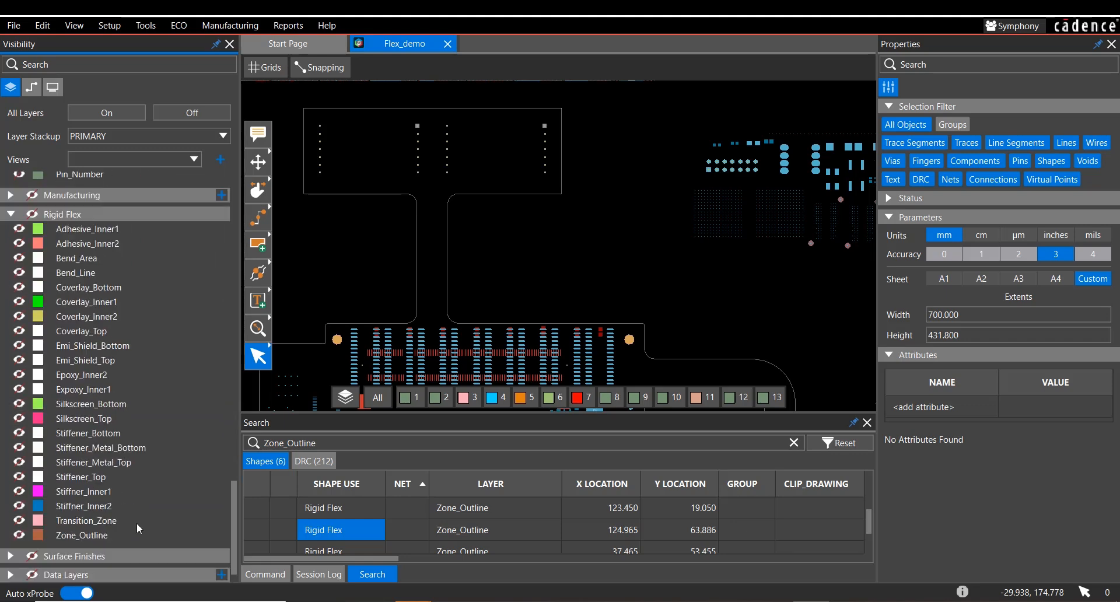
pyautogui.click(21, 537)
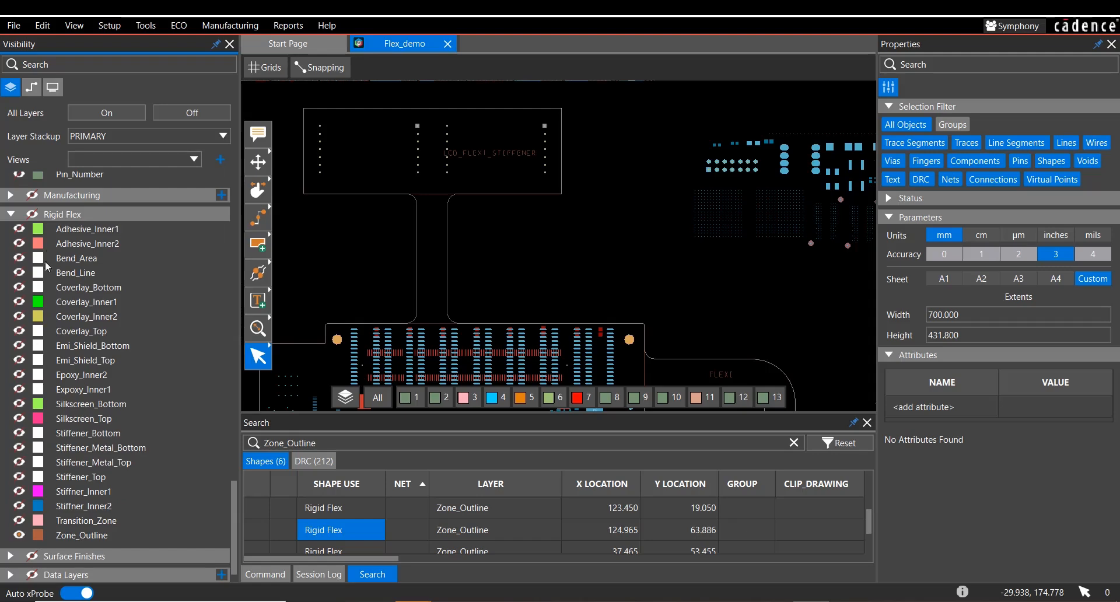
pyautogui.click(19, 272)
pyautogui.click(19, 260)
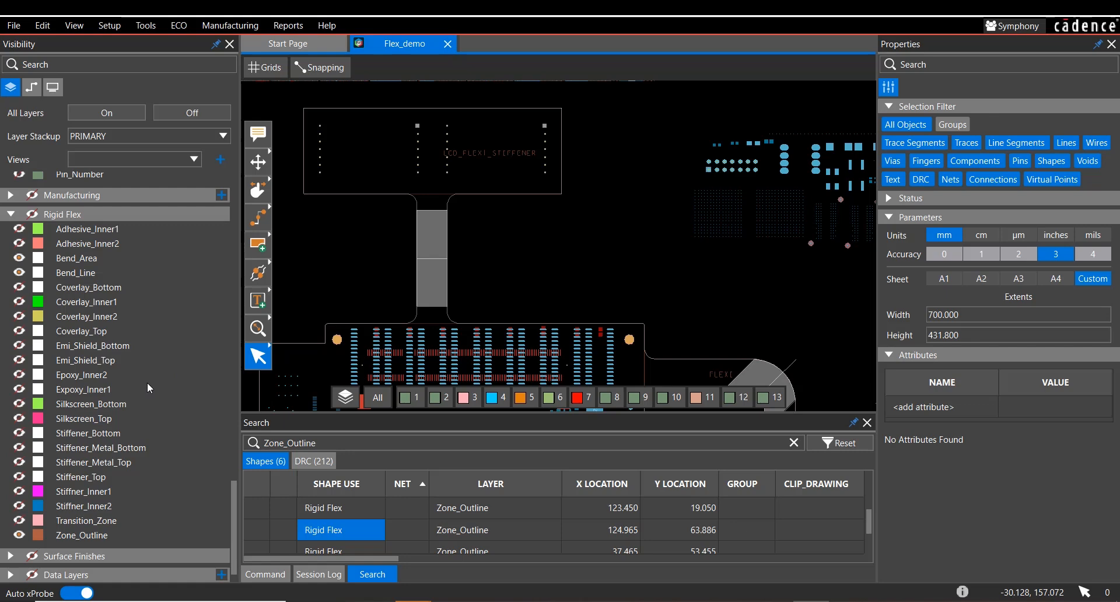
# - Save the current layer visibility as a view named flex and open the list of available views
pyautogui.click(221, 160)
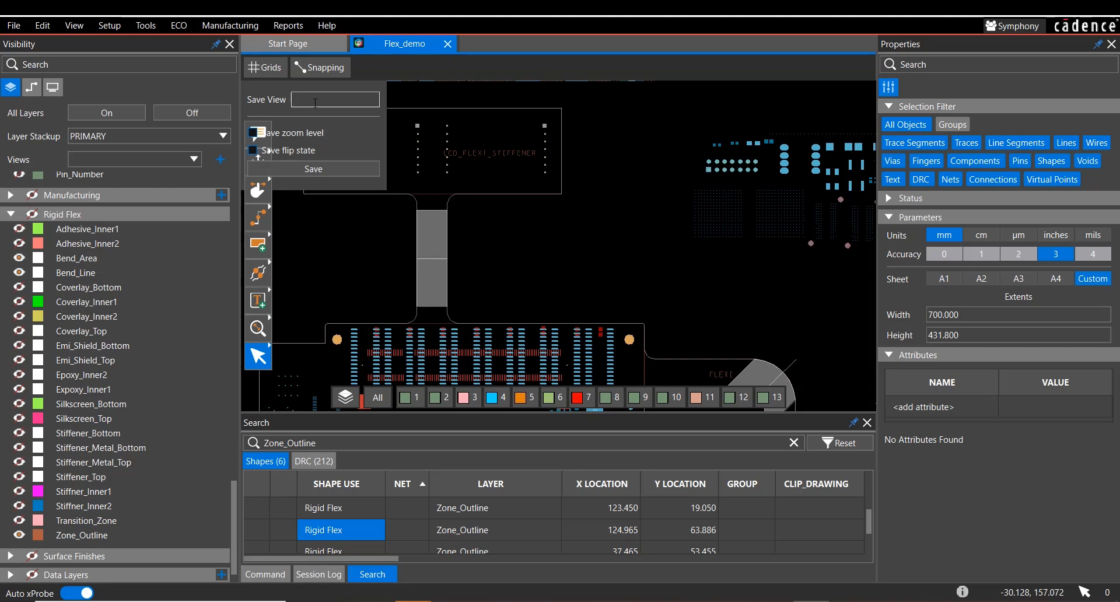
pyautogui.write('flex')
pyautogui.click(314, 169)
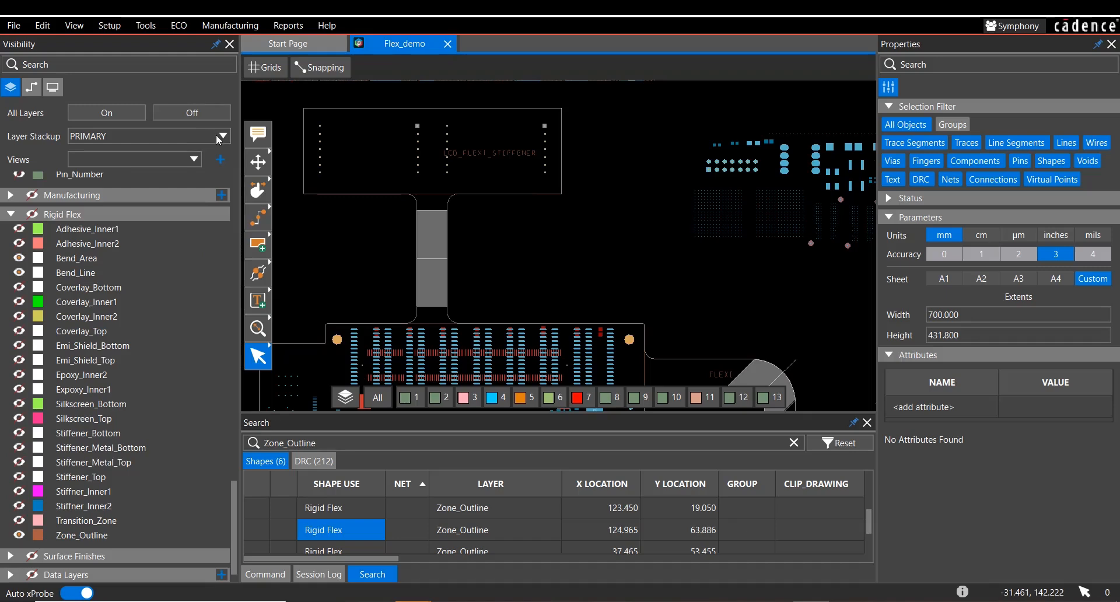
pyautogui.click(183, 162)
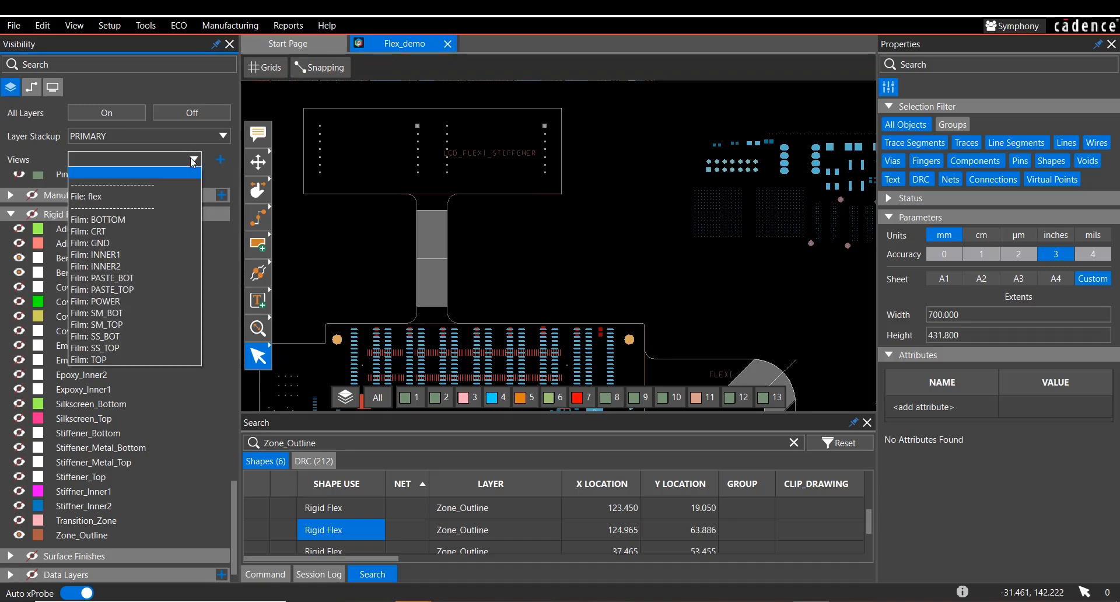
# - Switch the layer display to the Film: BOTTOM view, and restore the saved flex view
pyautogui.click(144, 218)
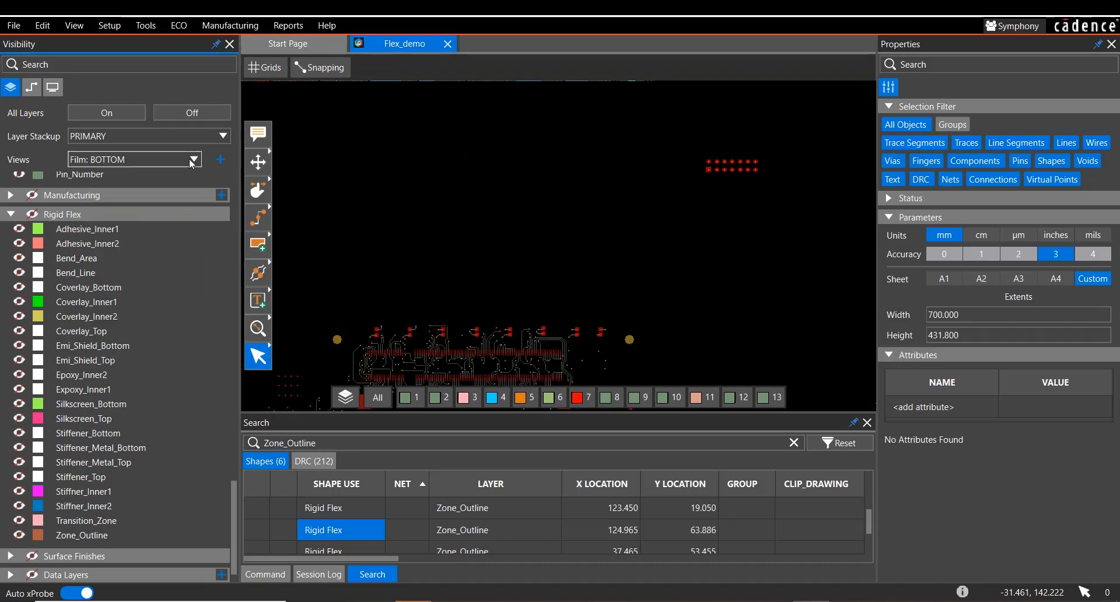
pyautogui.click(337, 402)
pyautogui.click(340, 187)
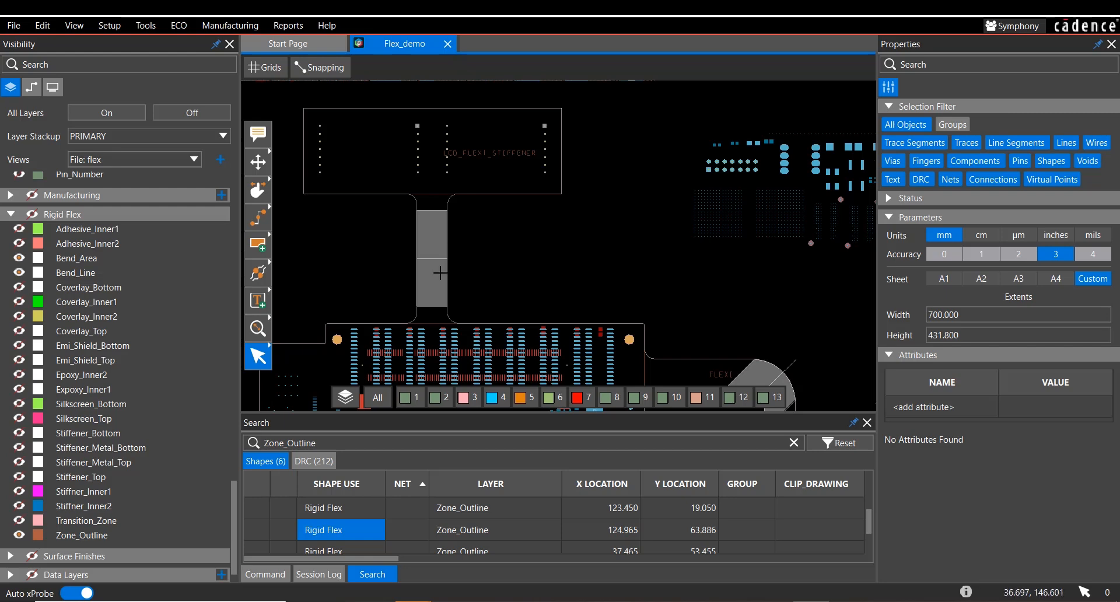
# - Collapse the Search and Visibility panes to enlarge the canvas around the flex strip below LCD_FLEXI_STIFFENER
pyautogui.scroll(2, 403, 231)
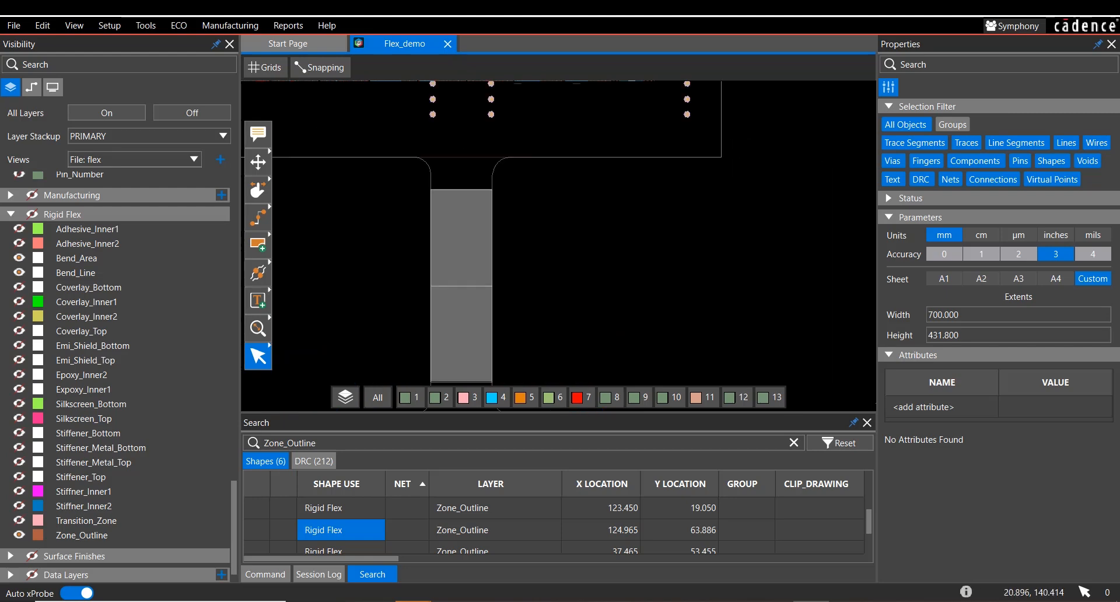
pyautogui.click(854, 422)
pyautogui.click(215, 43)
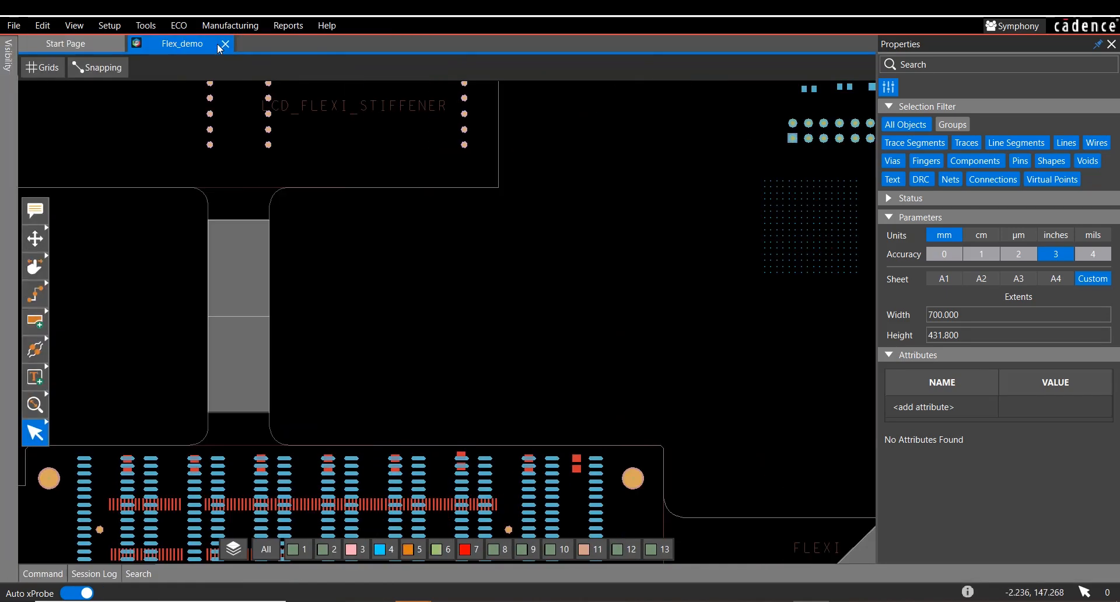
pyautogui.moveTo(133, 308); pyautogui.dragTo(344, 282, button='middle')
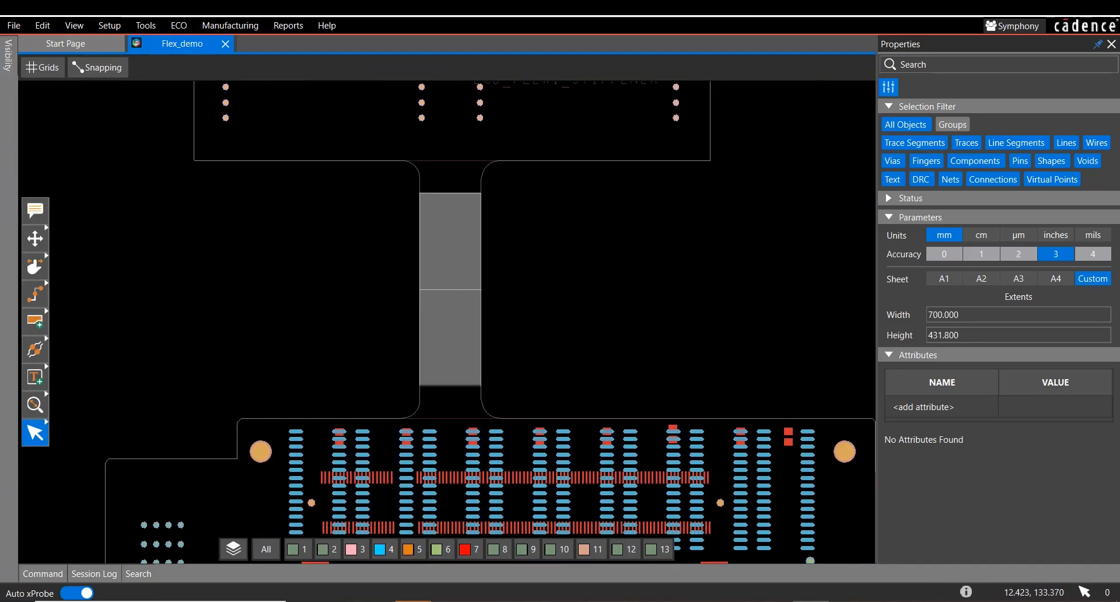
# - Start Create Zones, move its drawing options clear of the flex strip, and look through the polygon, rectangle and circle shapes
pyautogui.click(111, 26)
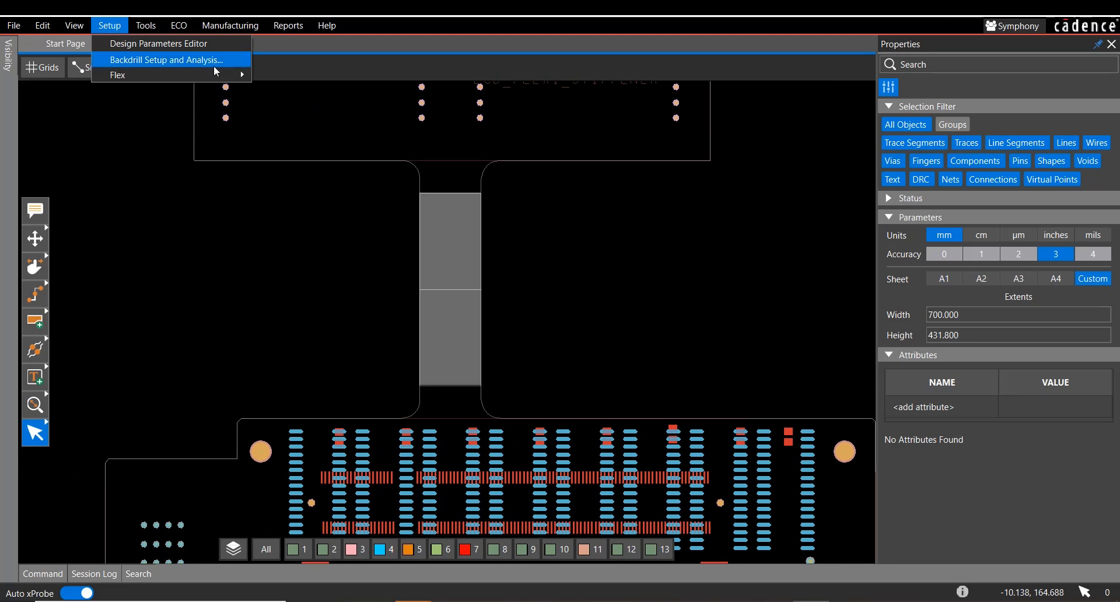
pyautogui.moveTo(213, 80)
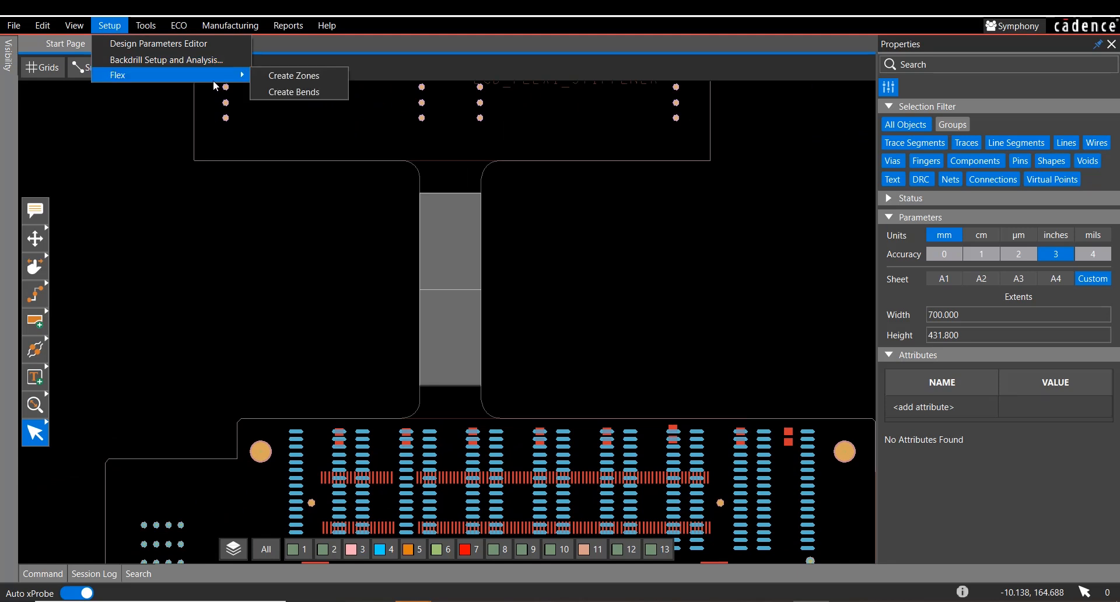
pyautogui.click(294, 78)
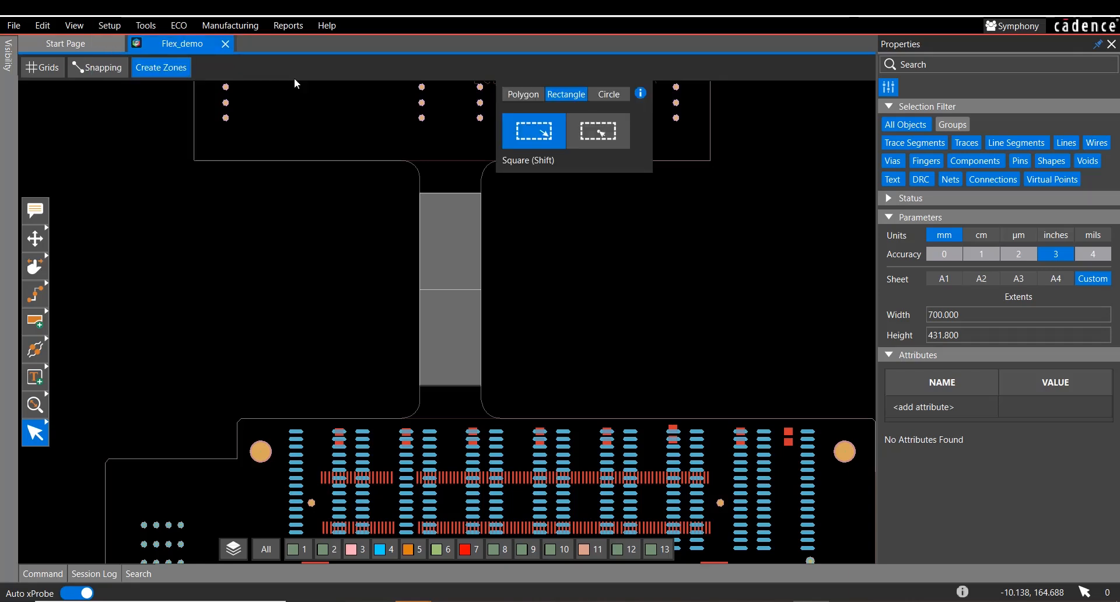
pyautogui.moveTo(518, 107); pyautogui.dragTo(748, 107)
pyautogui.click(748, 95)
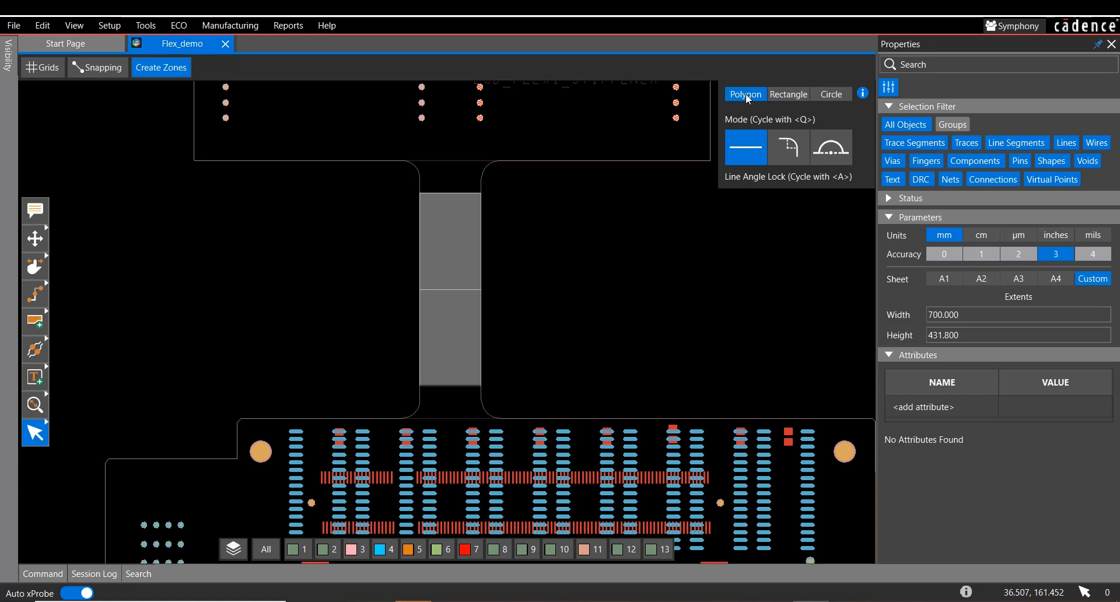
pyautogui.click(781, 99)
pyautogui.click(840, 97)
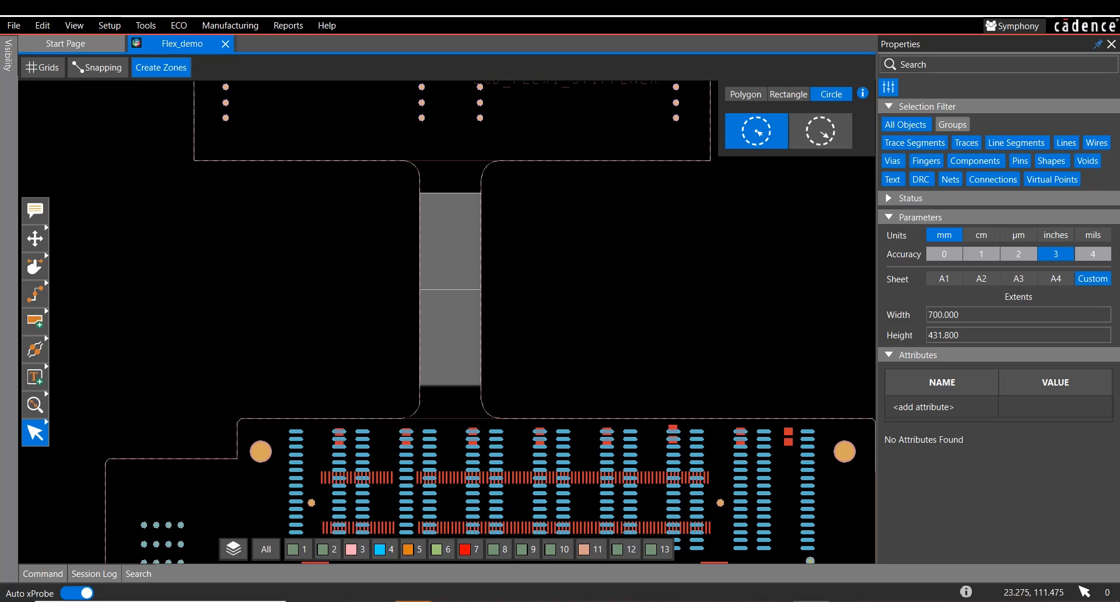
pyautogui.moveTo(421, 294)
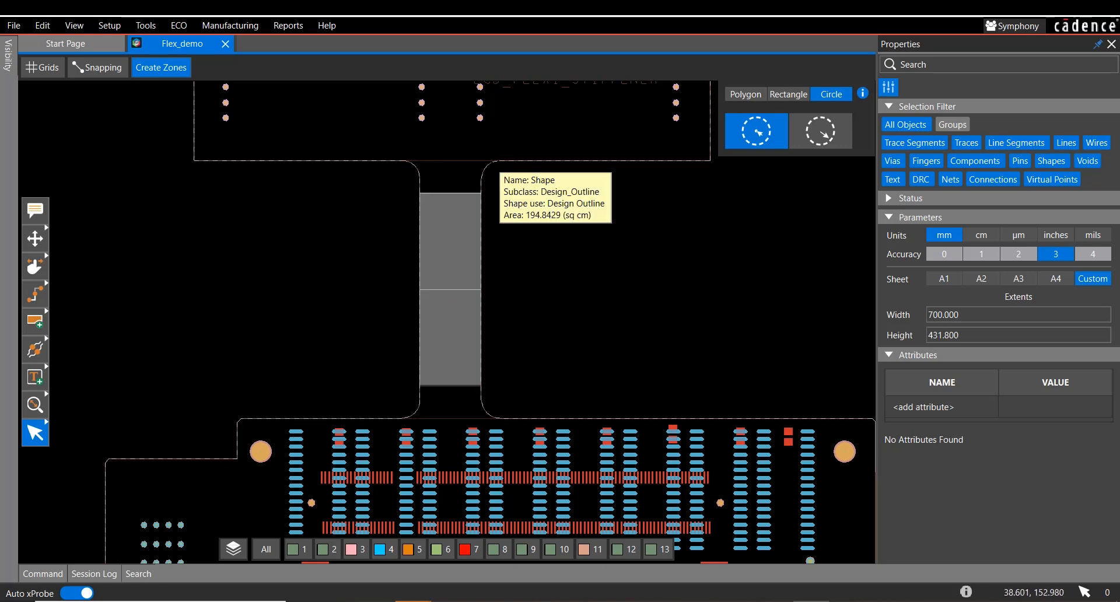
pyautogui.click(745, 95)
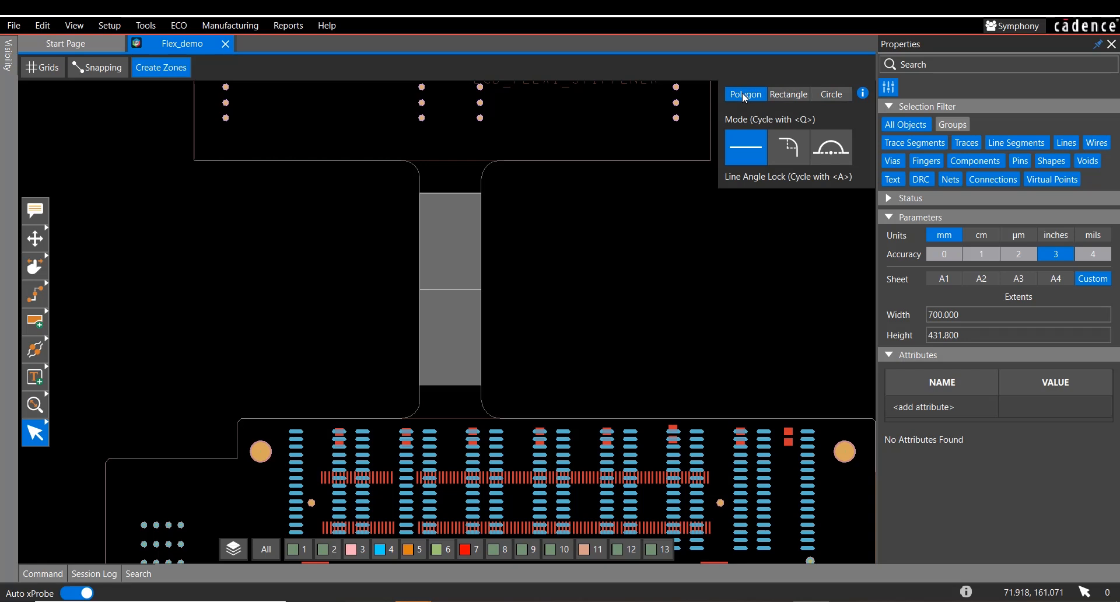
# - Draw a rectangular zone over the flex strip between LCD_FLEXI_STIFFENER and the main board, at about X 30.95, Y 132.45 mm
pyautogui.click(785, 94)
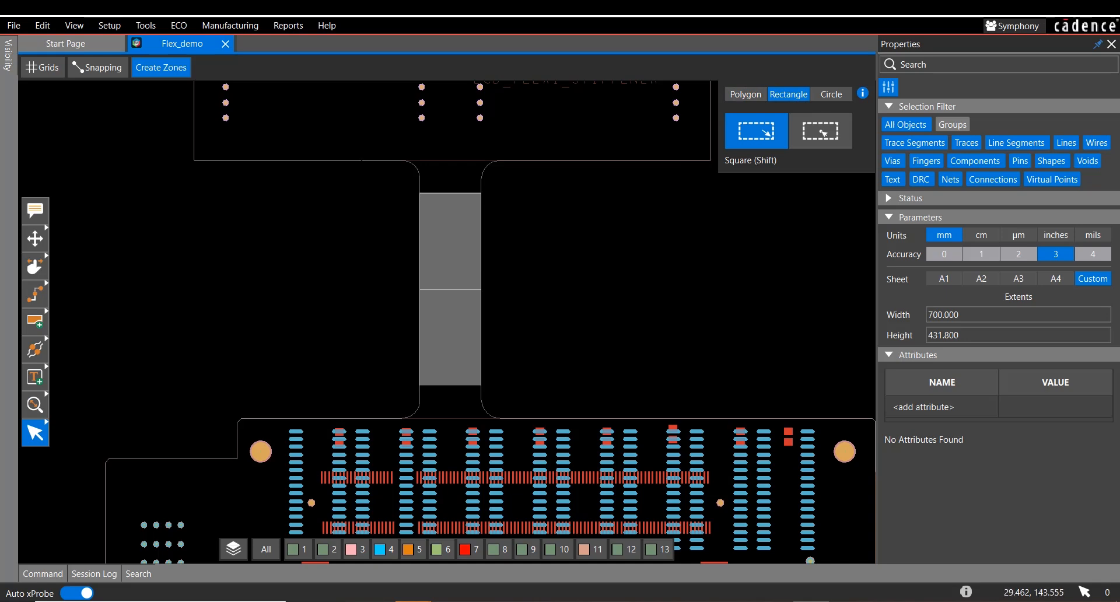
pyautogui.moveTo(401, 160); pyautogui.dragTo(513, 418)
pyautogui.scroll(2, 513, 415)
pyautogui.scroll(2, 501, 419)
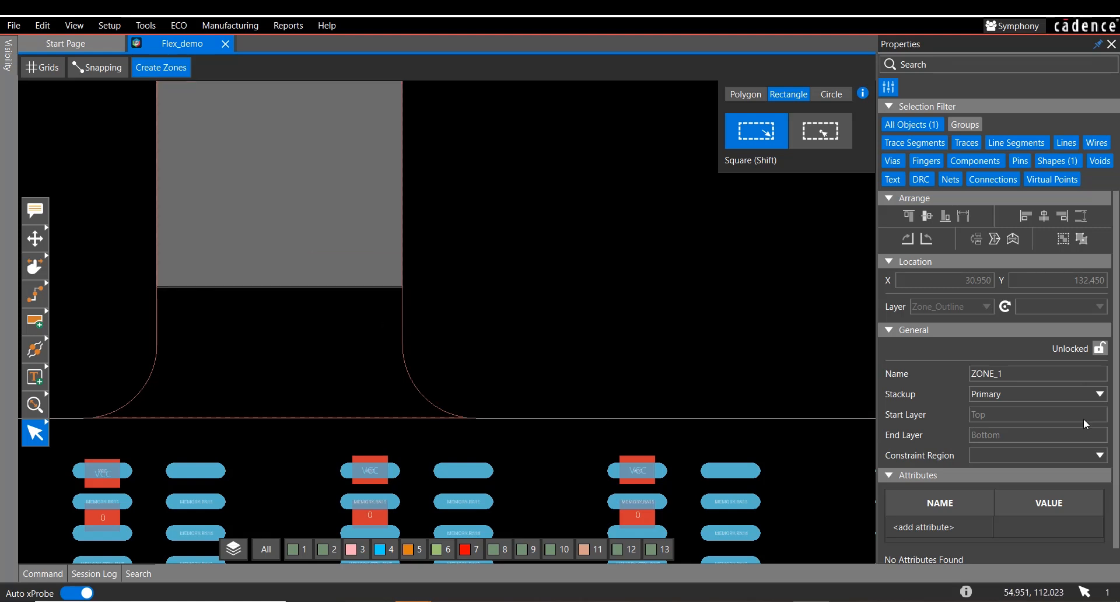
# - Assign the Flexi1 stackup to the new zone and lock the zone
pyautogui.click(1096, 395)
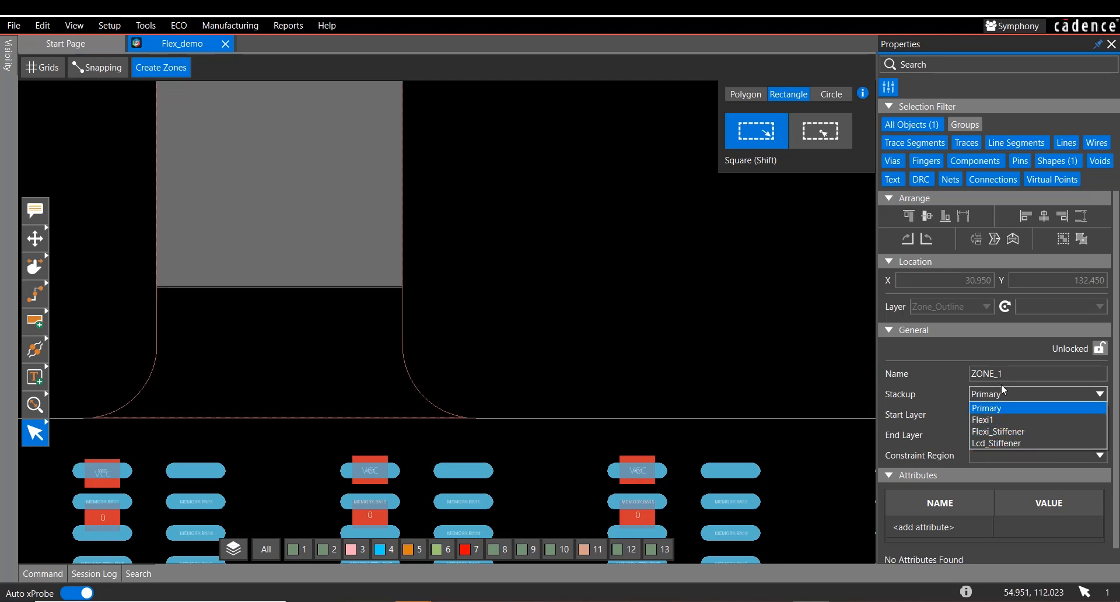
pyautogui.click(981, 419)
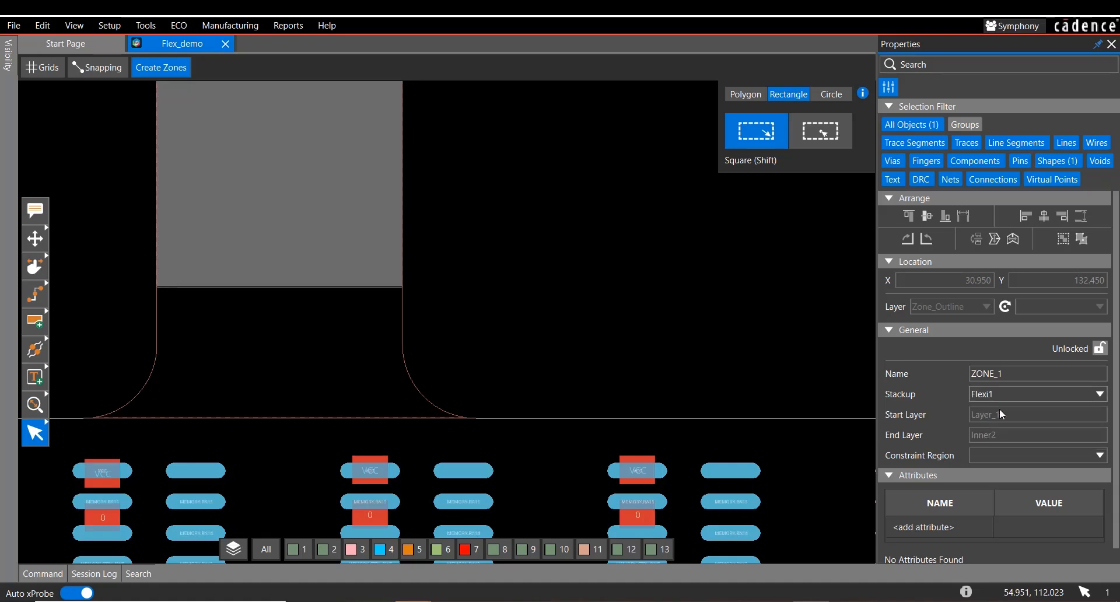
pyautogui.click(1099, 349)
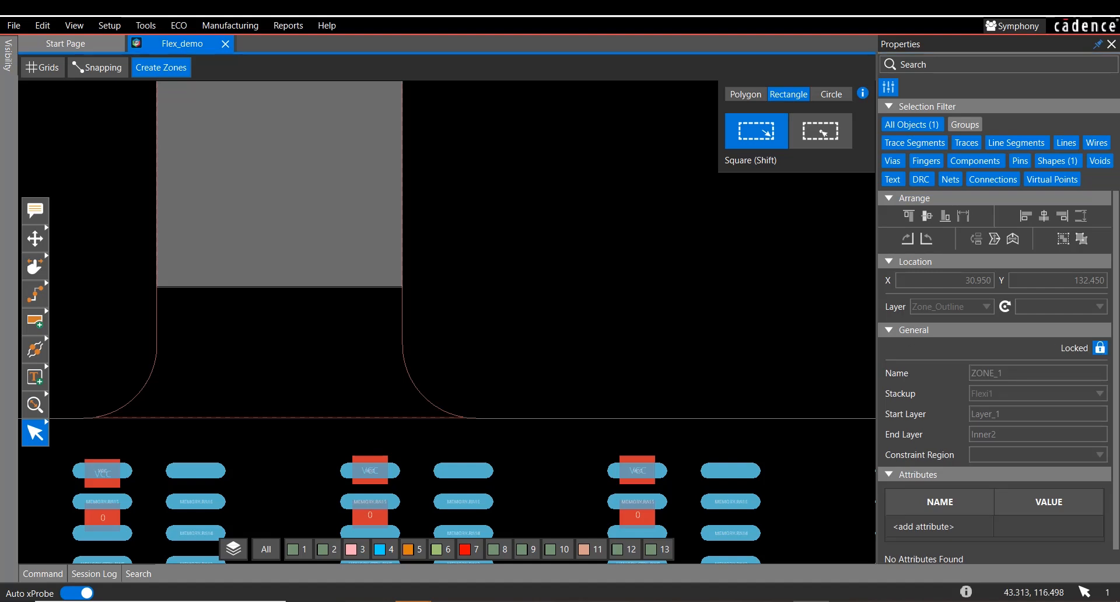
# - Try to draw a polygon zone around the bent CONN_FLEXI strip from the main board's lower edge to CONN_FLEXI_STIFFENER
pyautogui.scroll(-6, 697, 410)
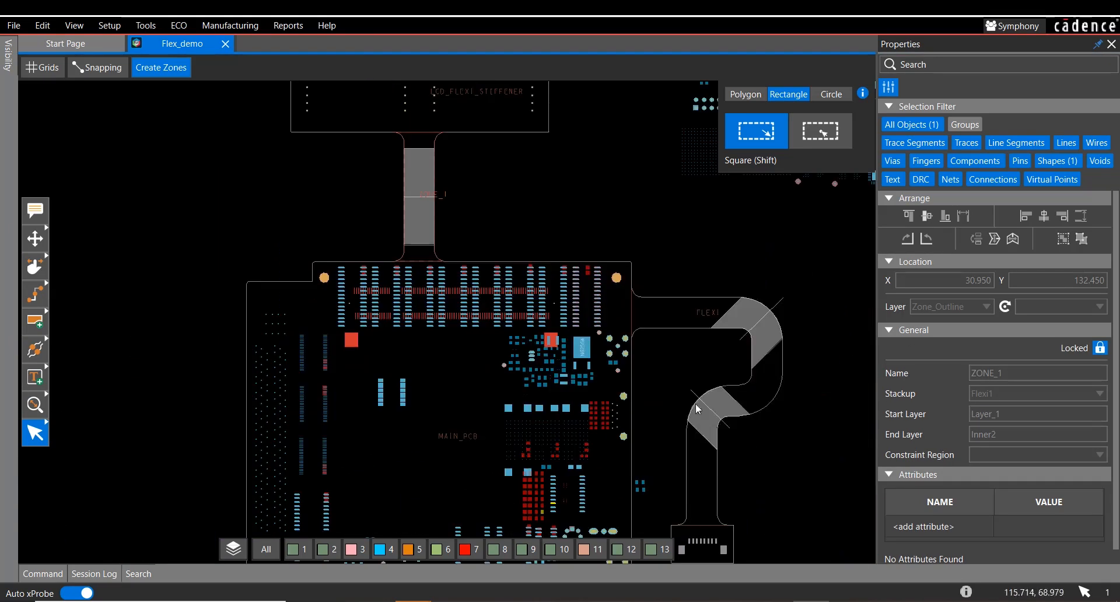
pyautogui.scroll(-8, 700, 379)
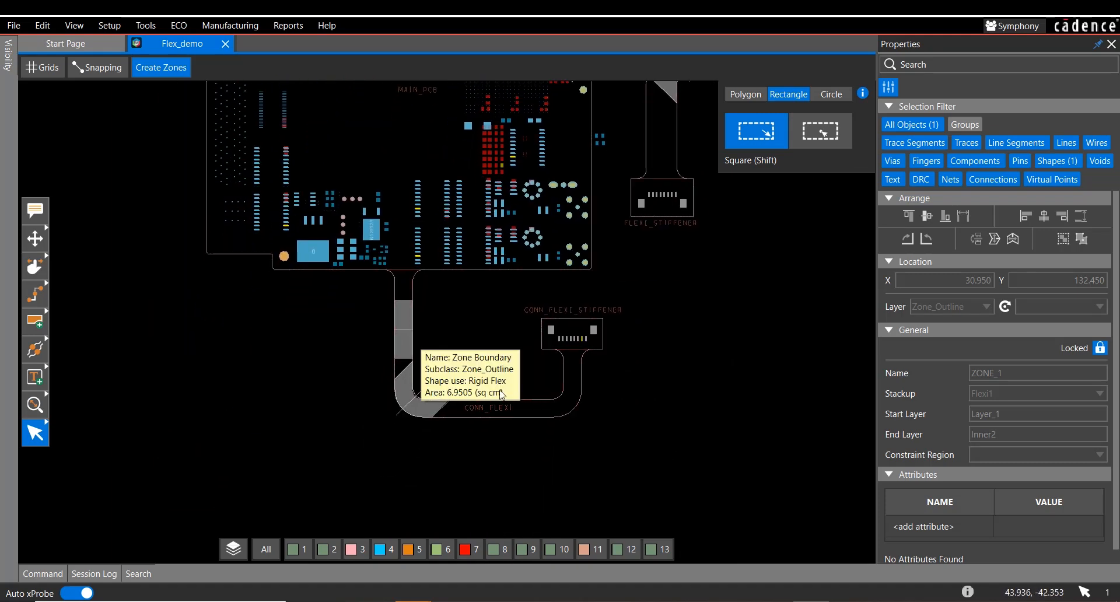
pyautogui.click(750, 94)
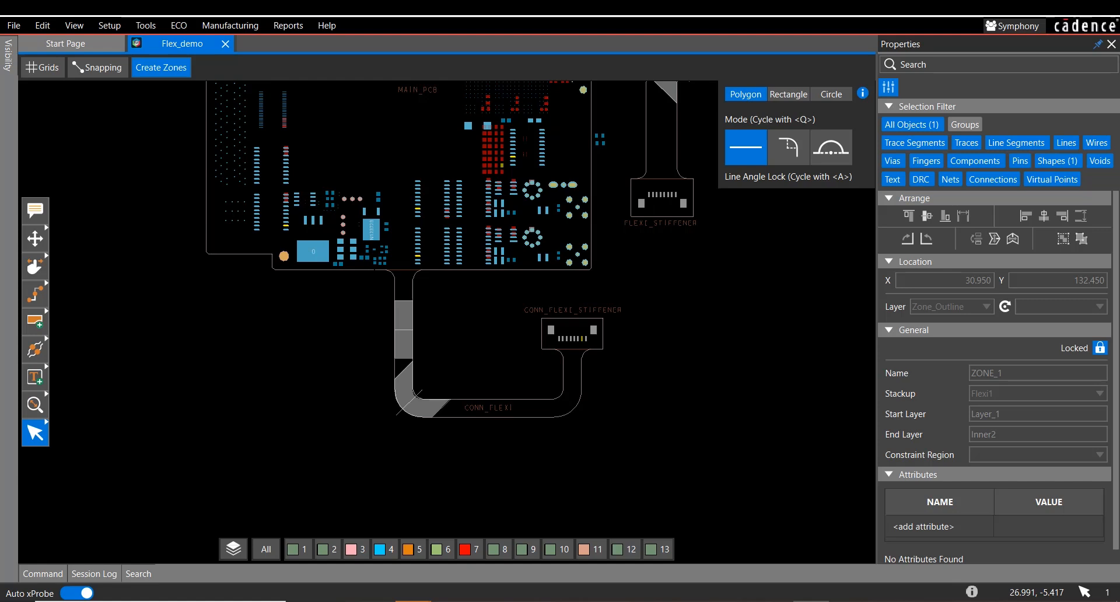
pyautogui.press('Escape')
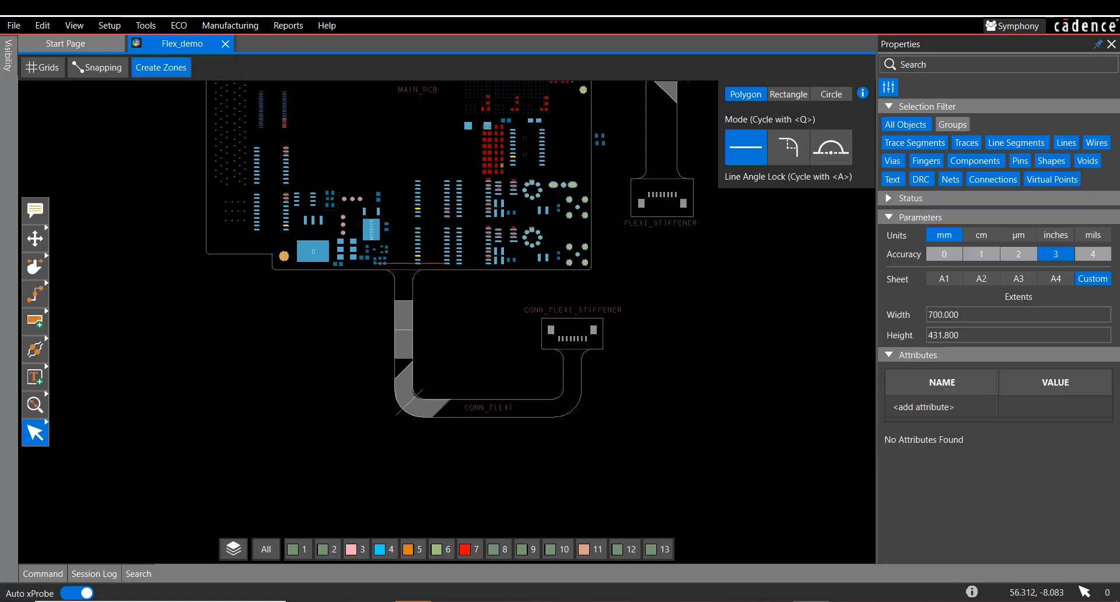
pyautogui.click(376, 263)
pyautogui.click(448, 263)
pyautogui.click(447, 397)
pyautogui.click(515, 353)
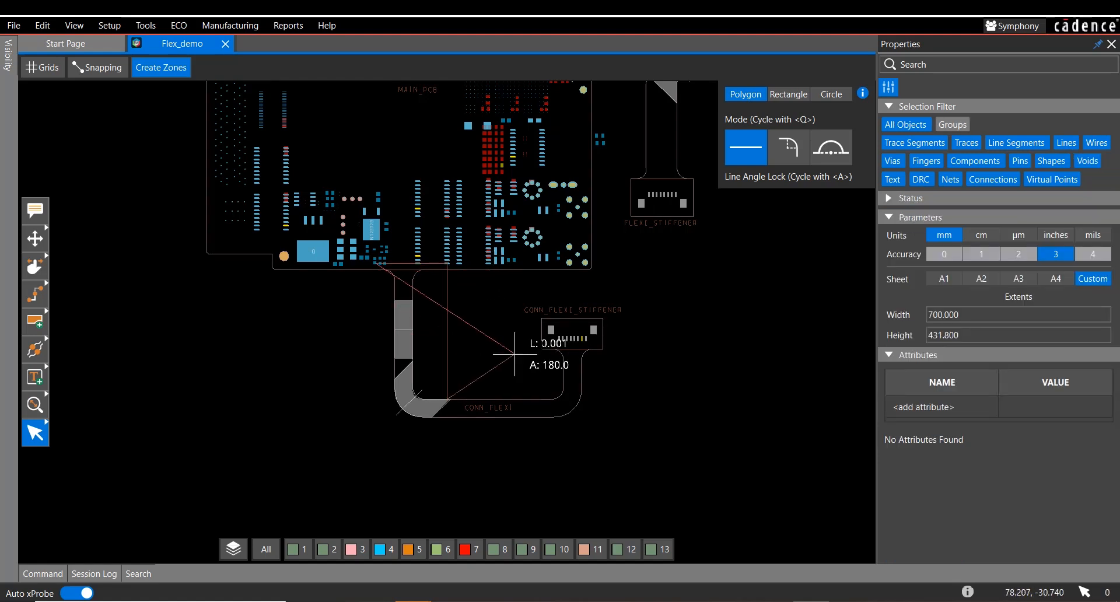
pyautogui.click(602, 353)
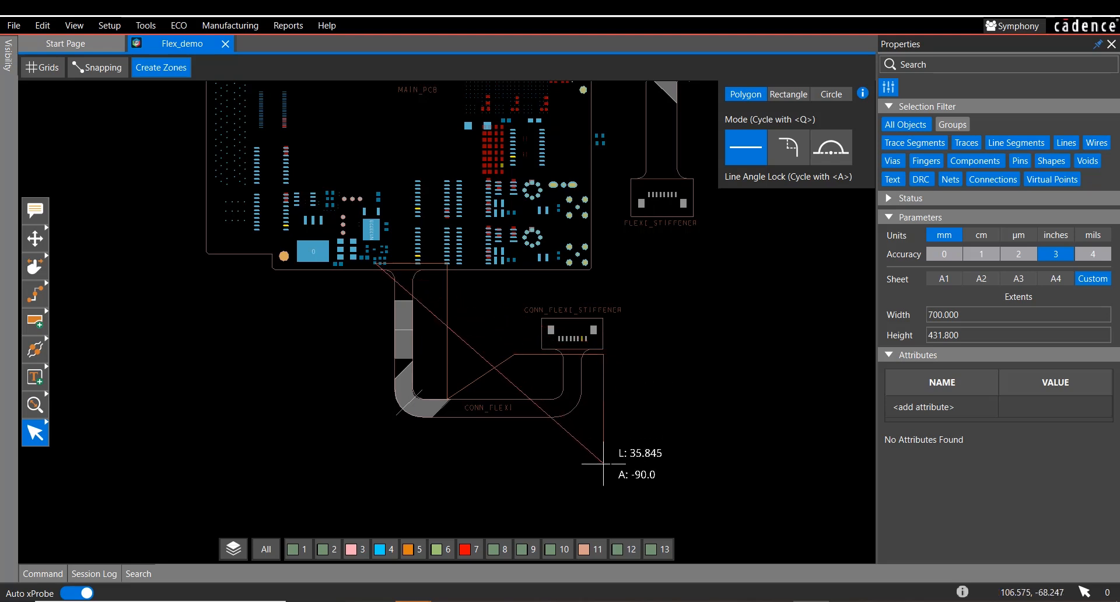
pyautogui.click(602, 464)
pyautogui.click(358, 465)
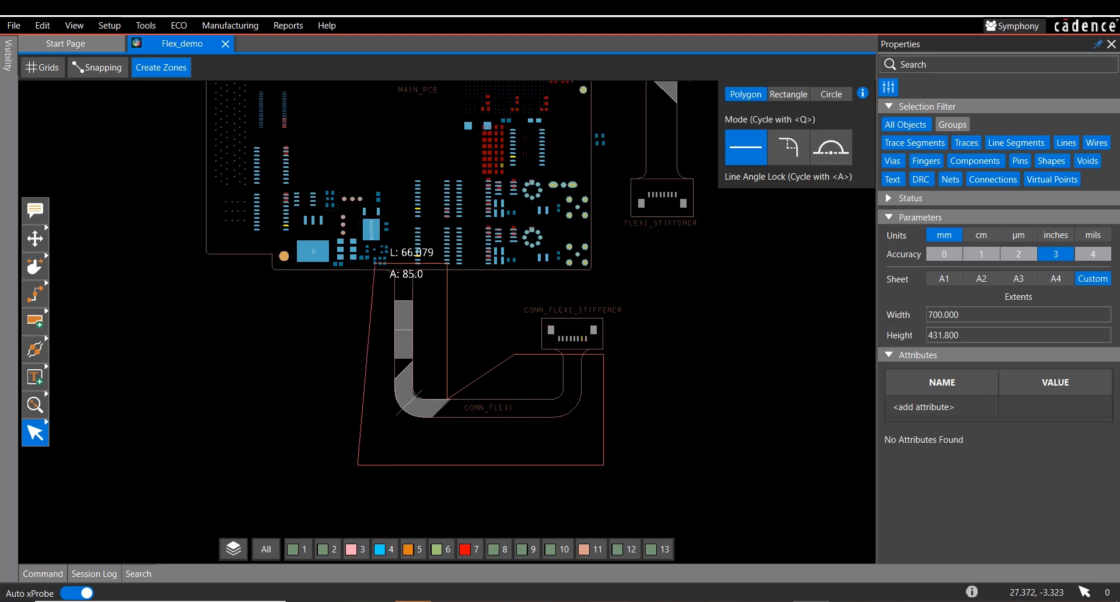
pyautogui.click(376, 263)
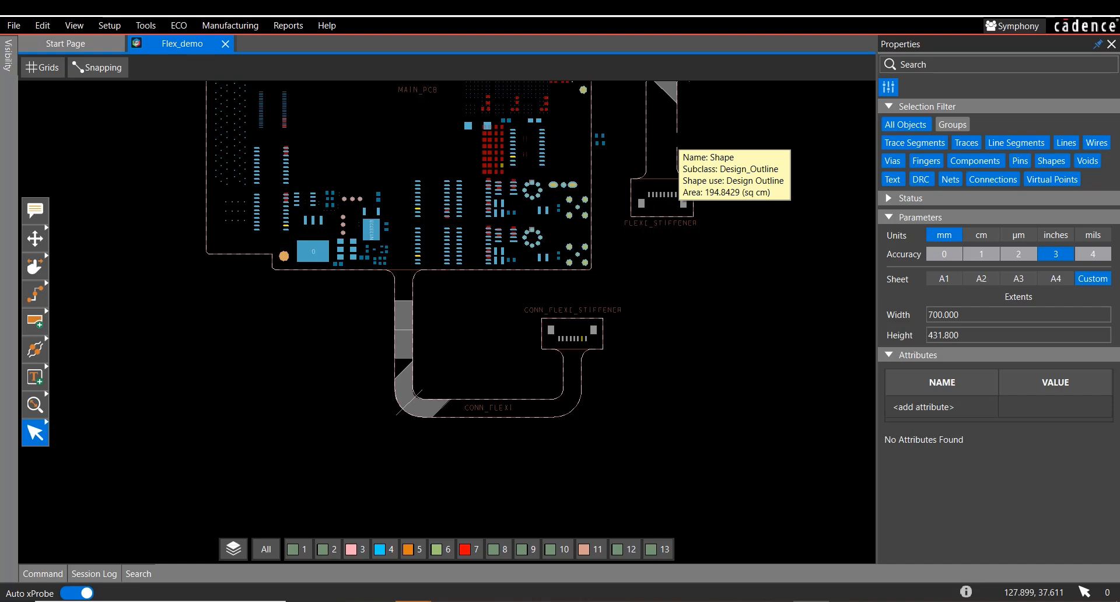
# - Select the board's design outline and list all of its zones in the search results
pyautogui.click(677, 143)
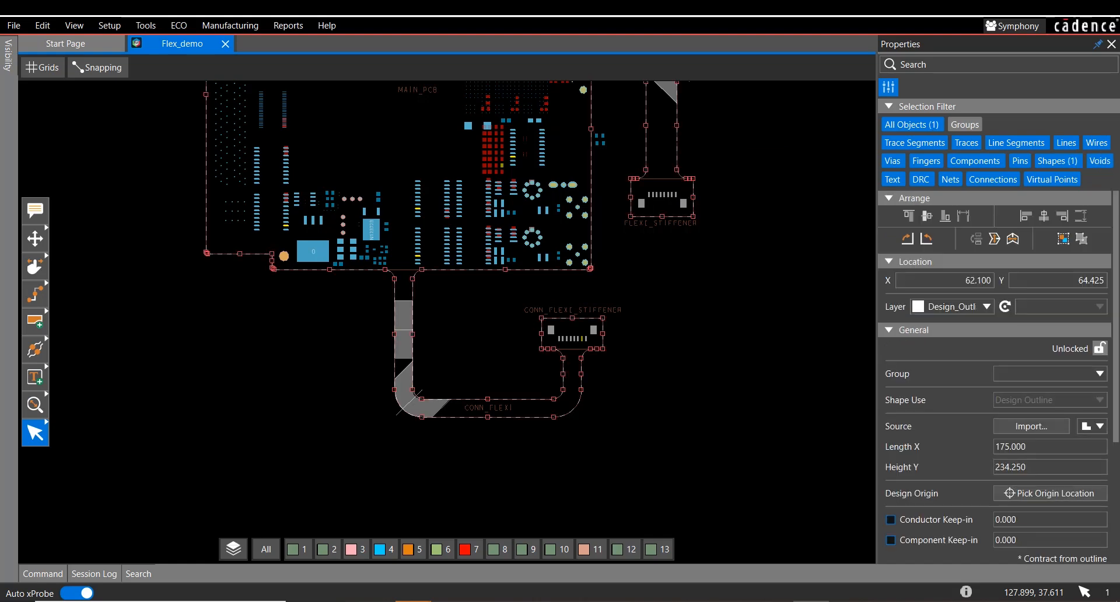
pyautogui.scroll(-3, 1027, 468)
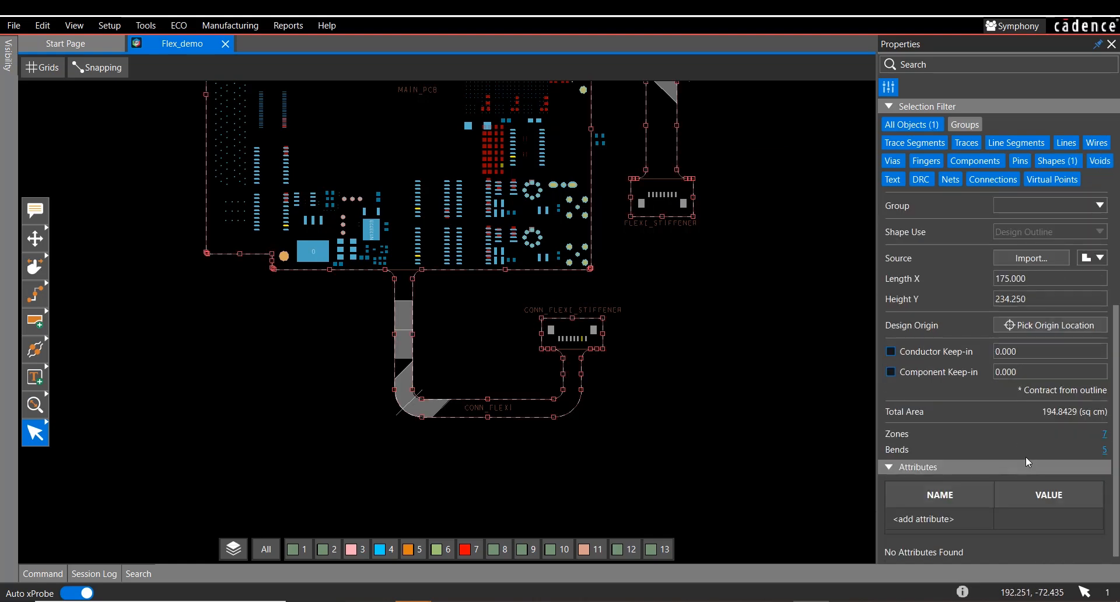
pyautogui.click(1104, 435)
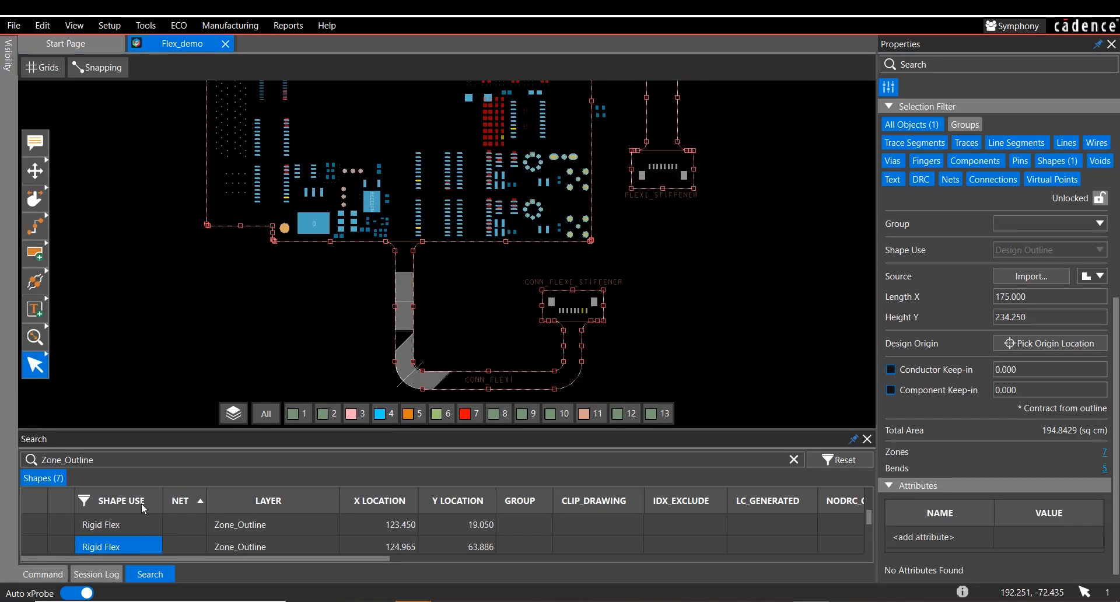
# - Go through the listed Zone_Outline shapes one by one, locating each on the board and checking its name and stackup
pyautogui.click(114, 525)
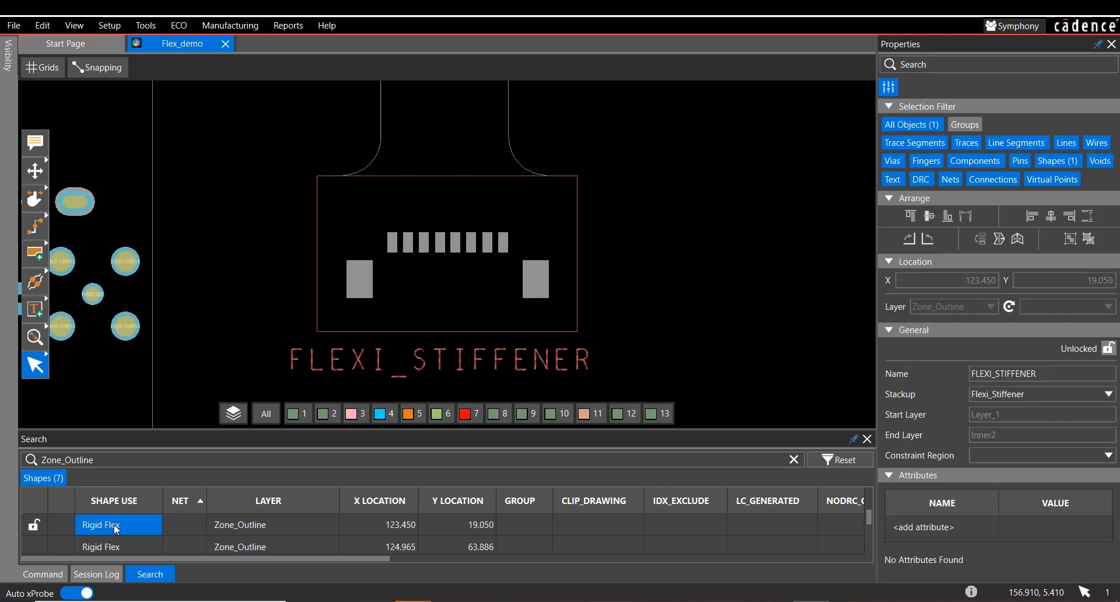
pyautogui.scroll(-1, 116, 529)
pyautogui.click(107, 546)
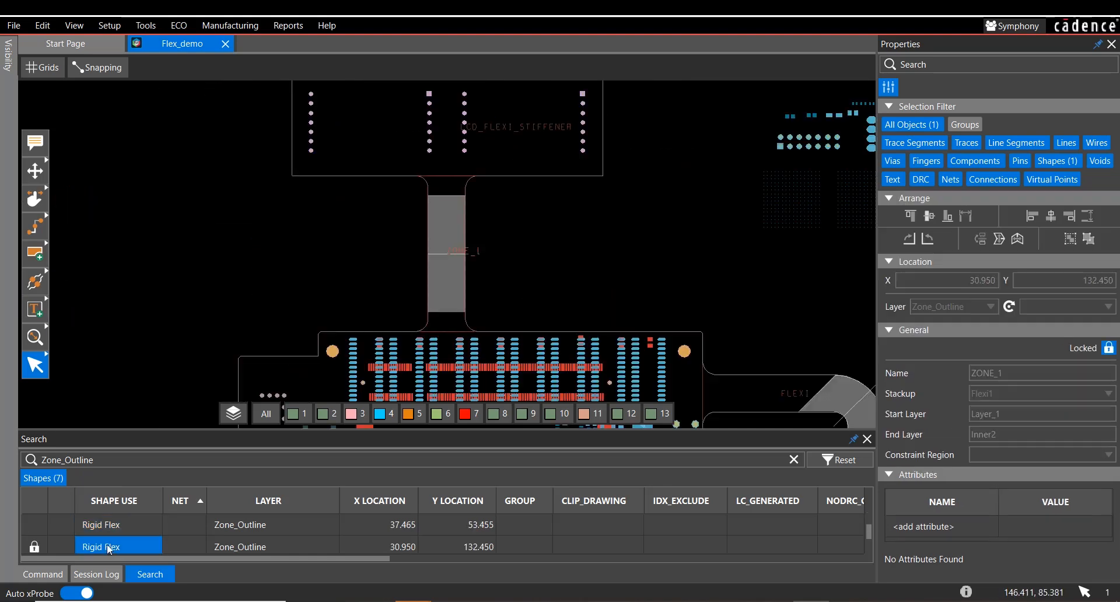
pyautogui.moveTo(147, 428); pyautogui.dragTo(147, 342)
pyautogui.click(101, 498)
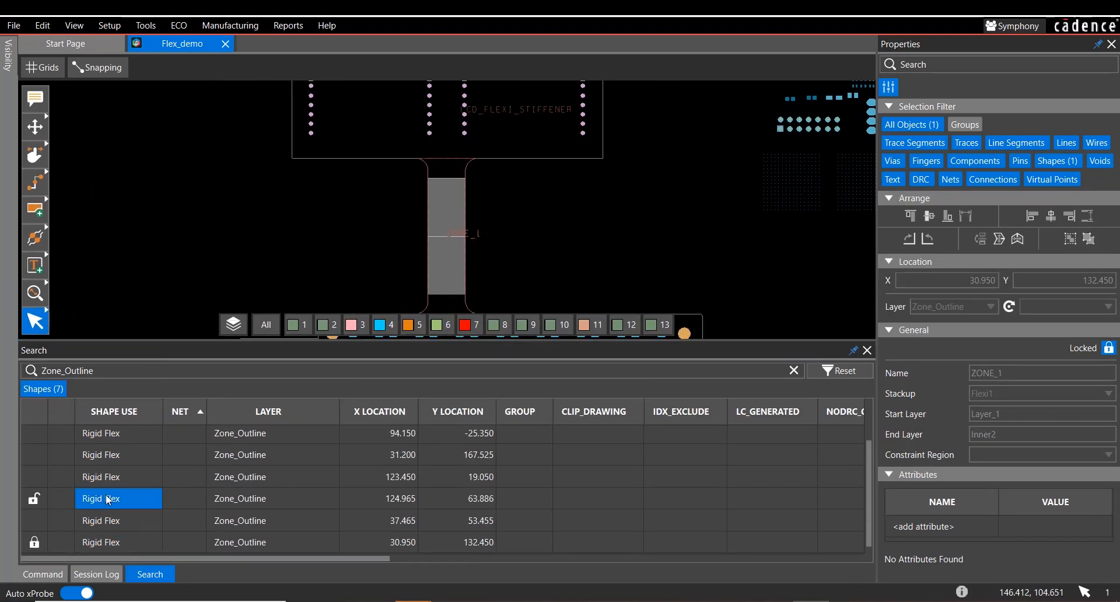
pyautogui.click(115, 474)
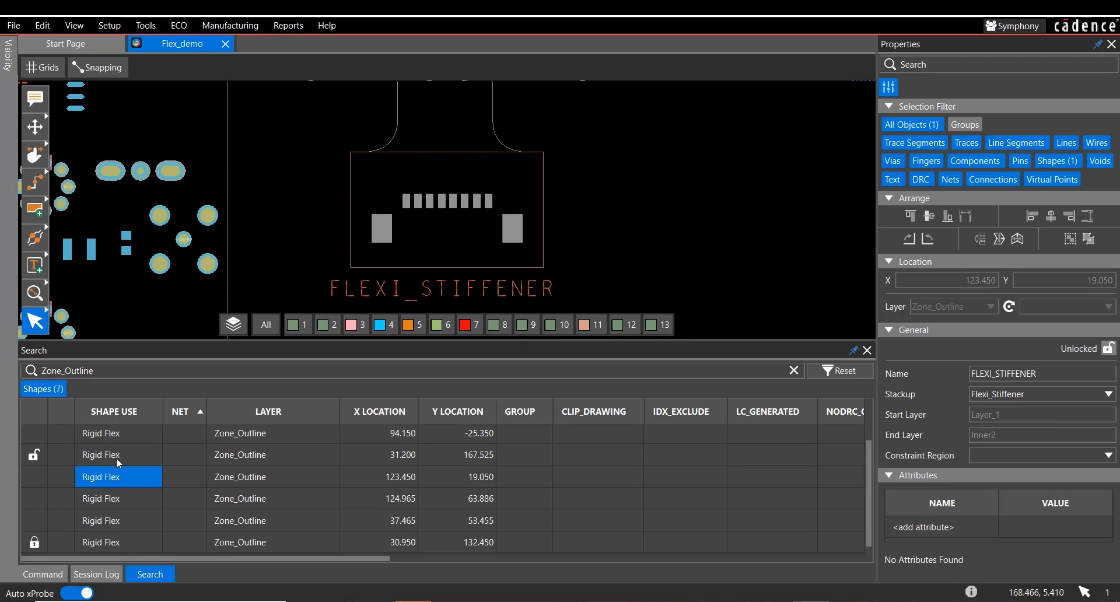
pyautogui.click(105, 497)
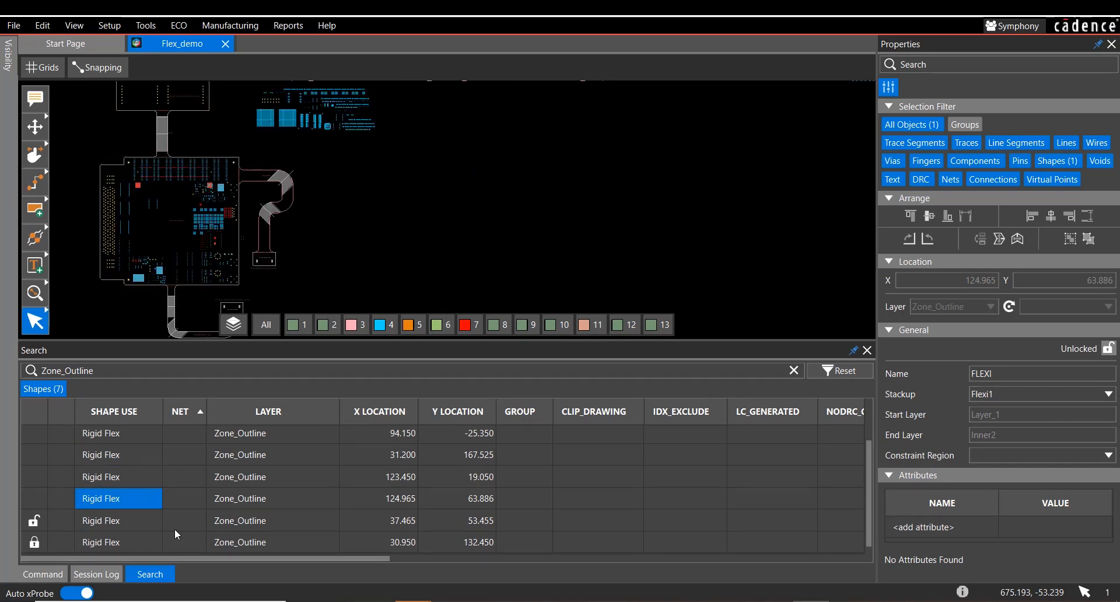
pyautogui.click(141, 520)
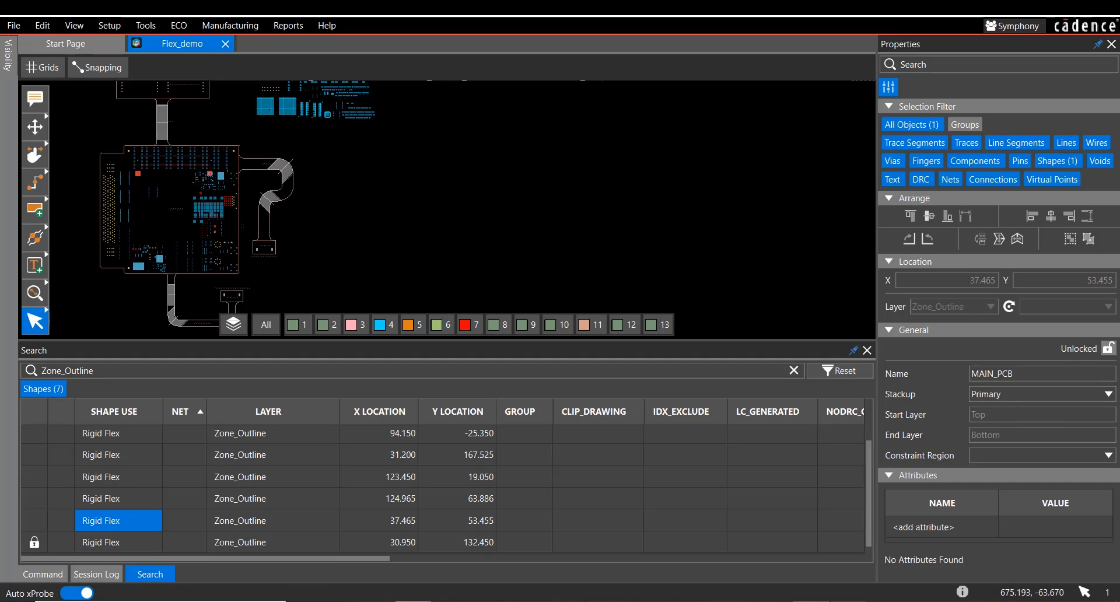
# - Close the search results and make the Zone_Outline layer of the Rigid Flex group visible
pyautogui.click(866, 350)
pyautogui.click(8, 55)
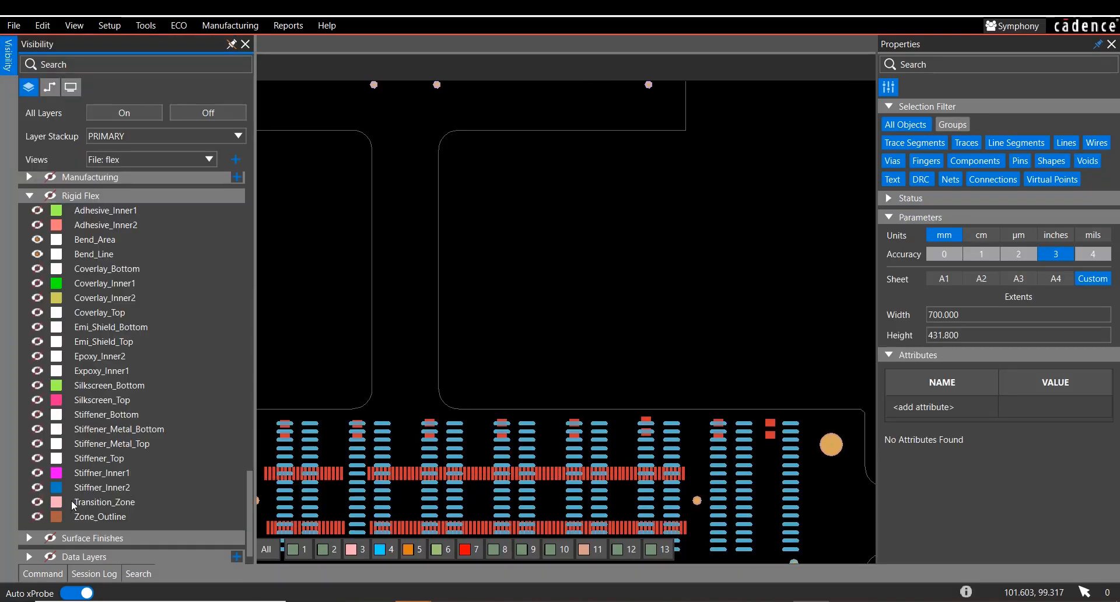
pyautogui.click(36, 517)
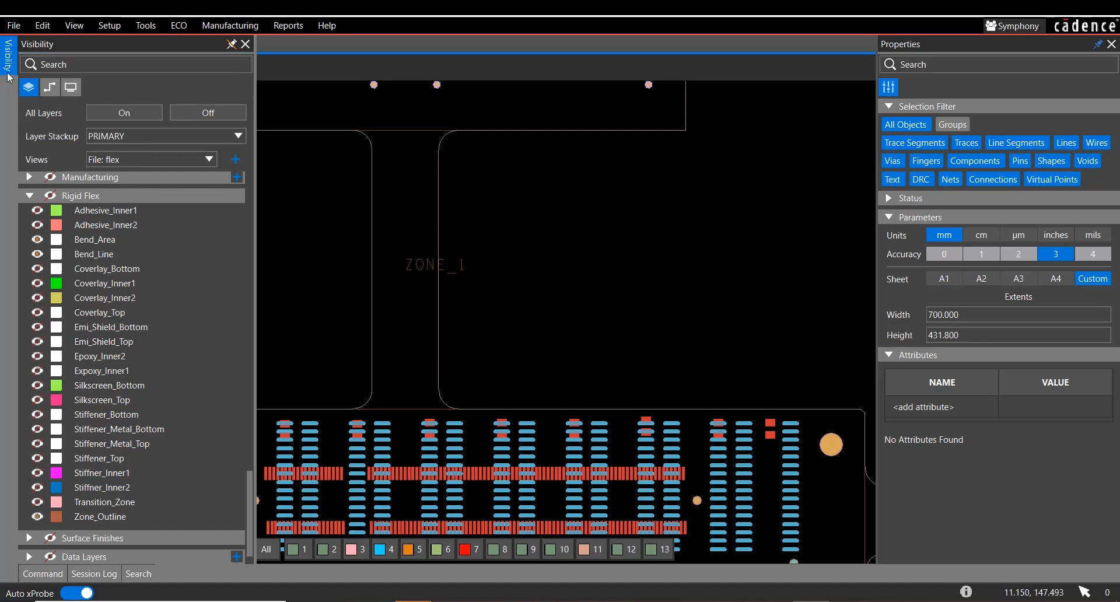
# - Switch the board display to 3D mode
pyautogui.click(71, 87)
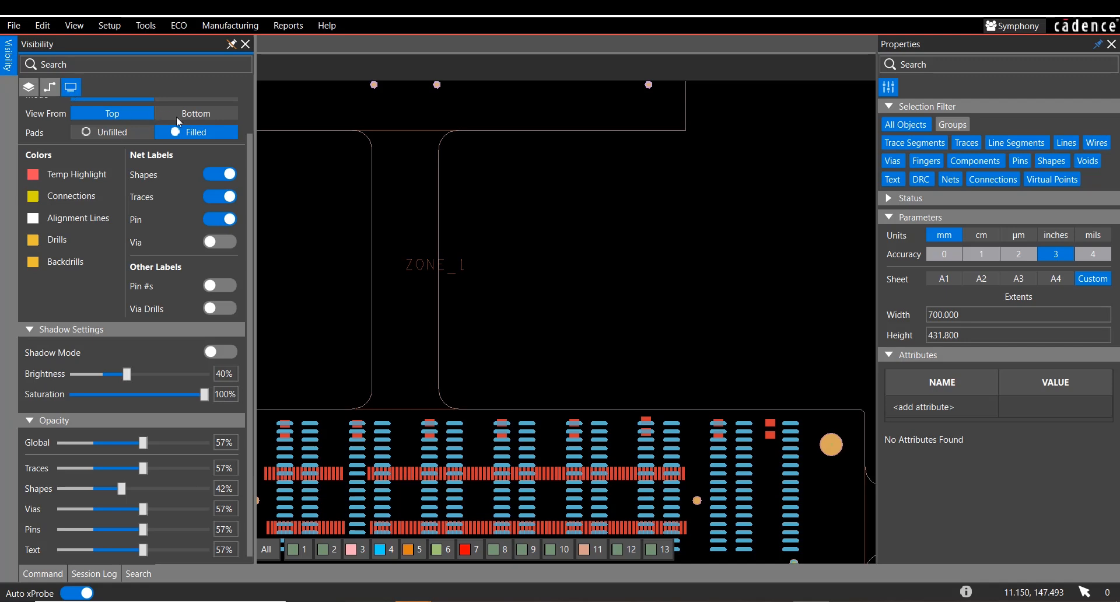
pyautogui.scroll(1, 198, 208)
pyautogui.click(195, 134)
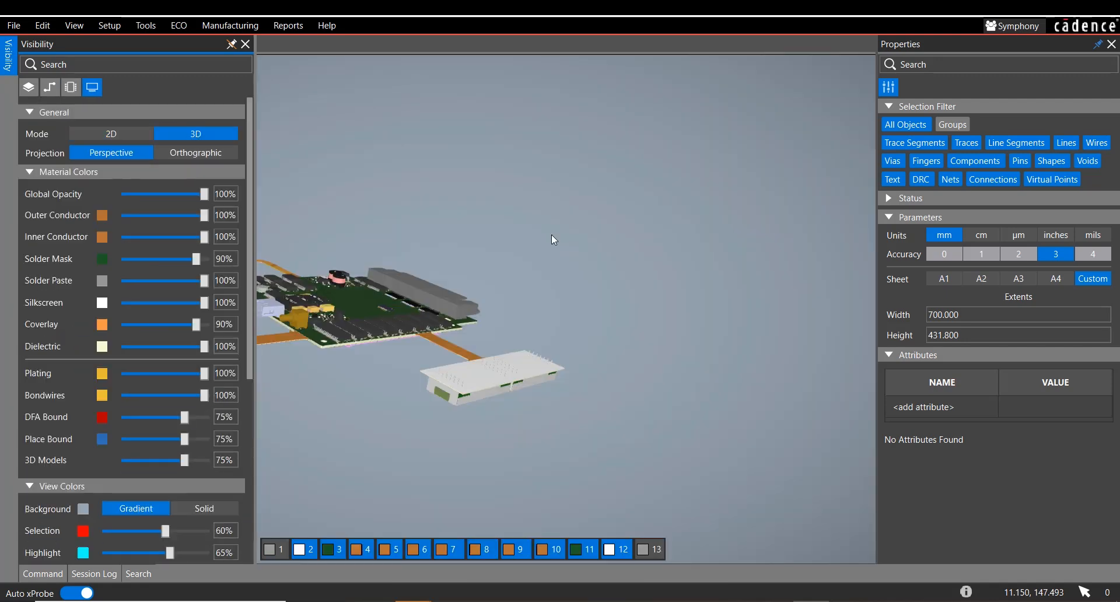
# - Examine the layer build-up in 3D where the flex strip leaves the rigid main board, from the side and from above
pyautogui.scroll(5, 418, 362)
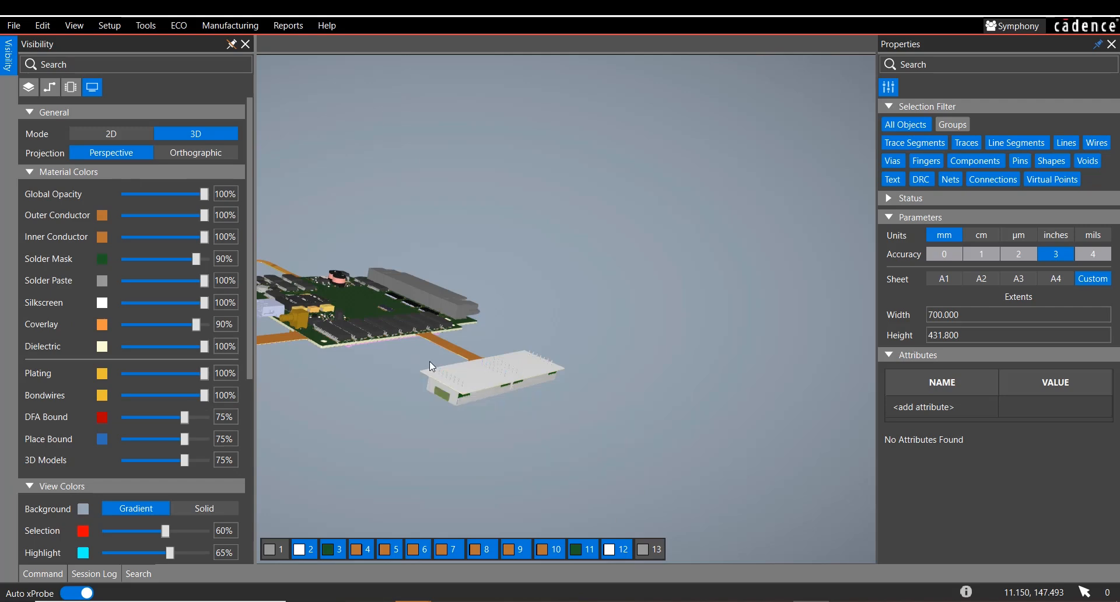
pyautogui.scroll(3, 401, 365)
pyautogui.moveTo(372, 442); pyautogui.dragTo(385, 230, button='middle')
pyautogui.scroll(1, 467, 276)
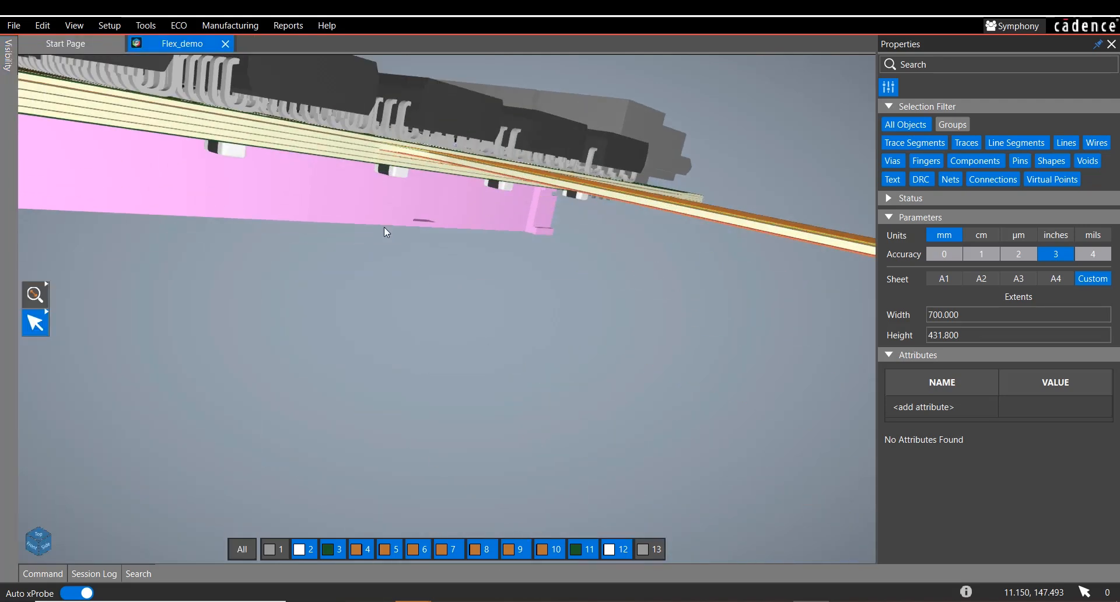
pyautogui.scroll(2, 361, 155)
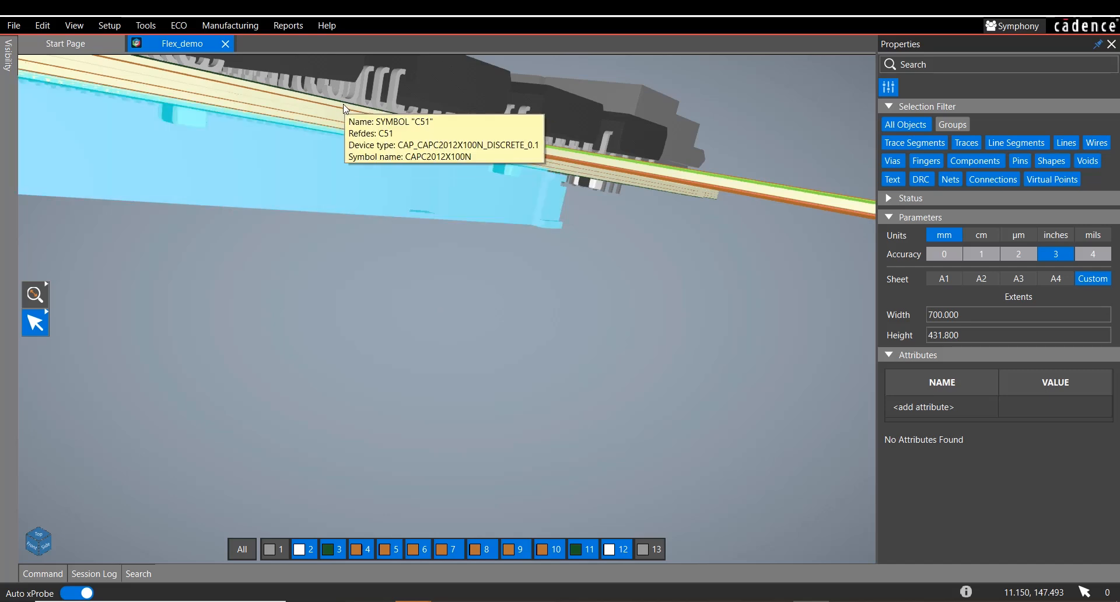
pyautogui.moveTo(578, 211); pyautogui.dragTo(596, 330, button='middle')
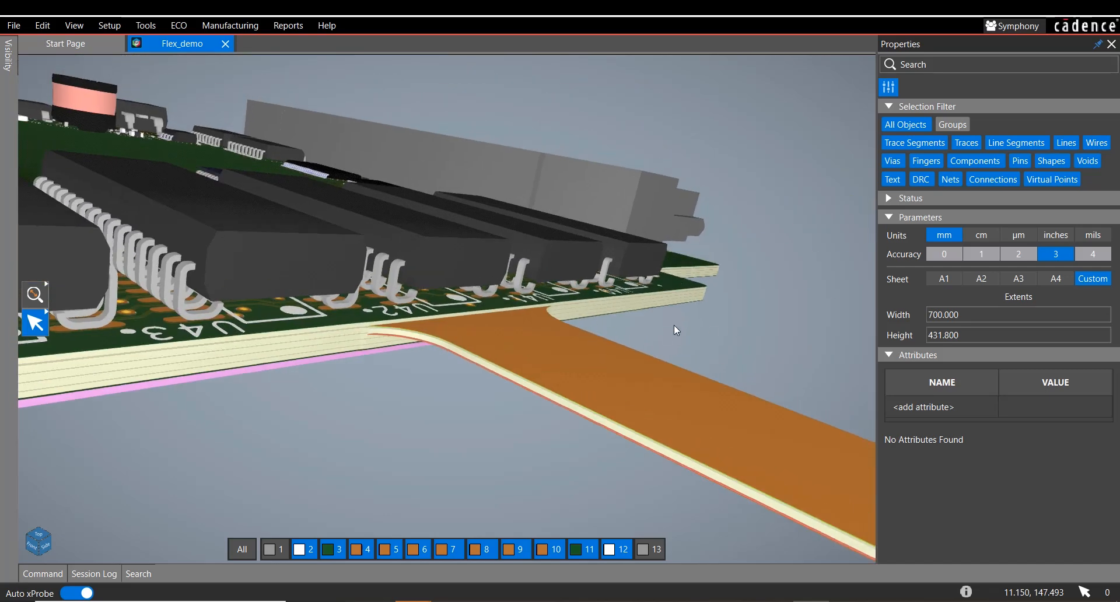
pyautogui.moveTo(703, 343); pyautogui.dragTo(681, 345, button='middle')
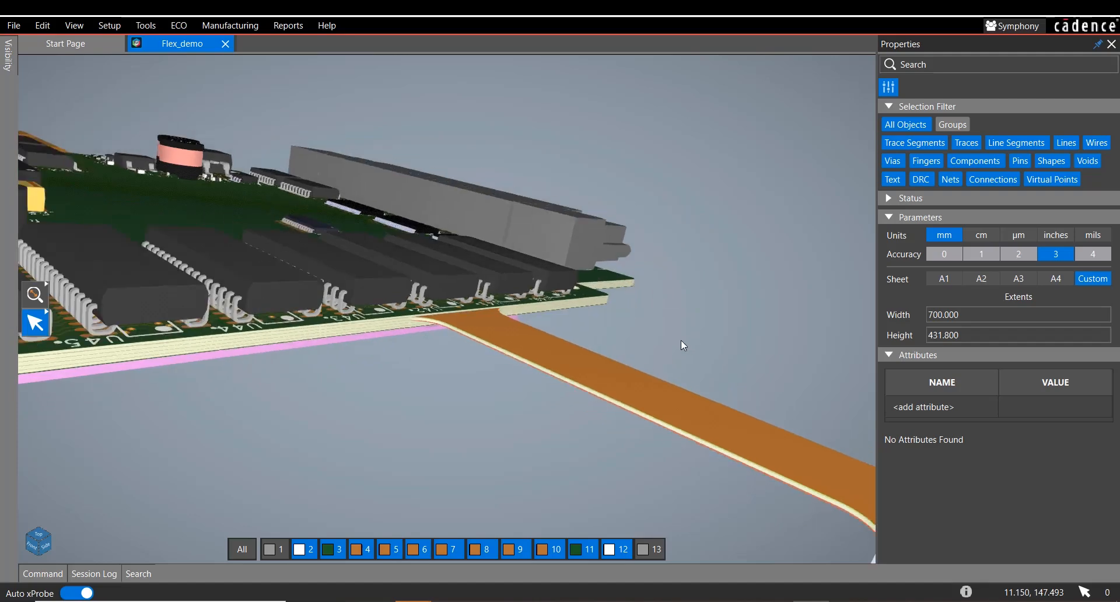
pyautogui.scroll(-3, 680, 345)
# - Preview the folding in 3D by moving all bends together to full bend and back to 0
pyautogui.click(8, 55)
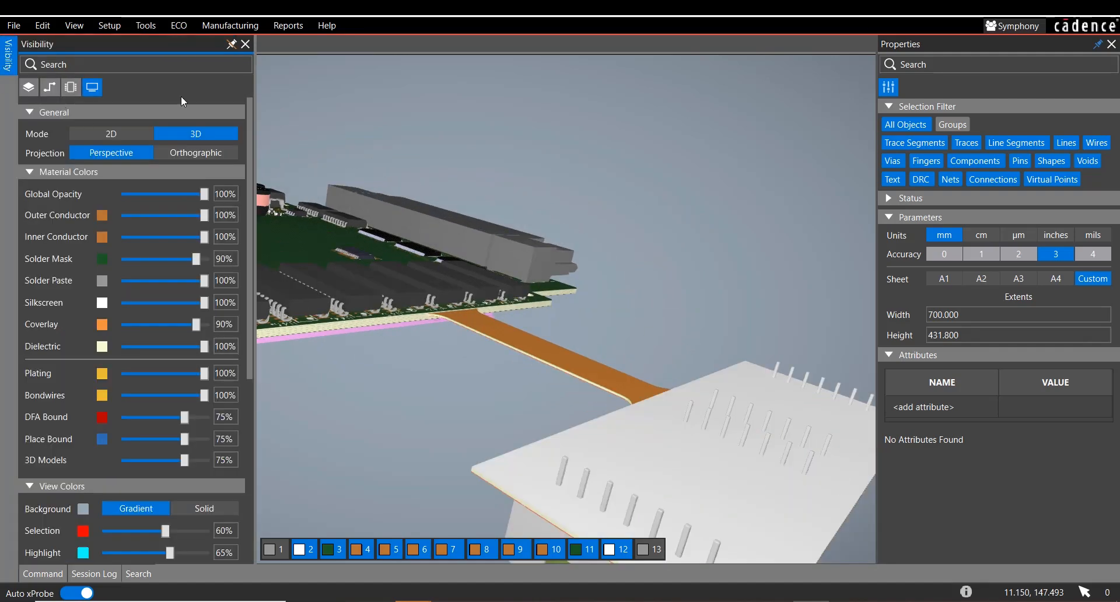
pyautogui.click(230, 44)
pyautogui.scroll(-5, 131, 432)
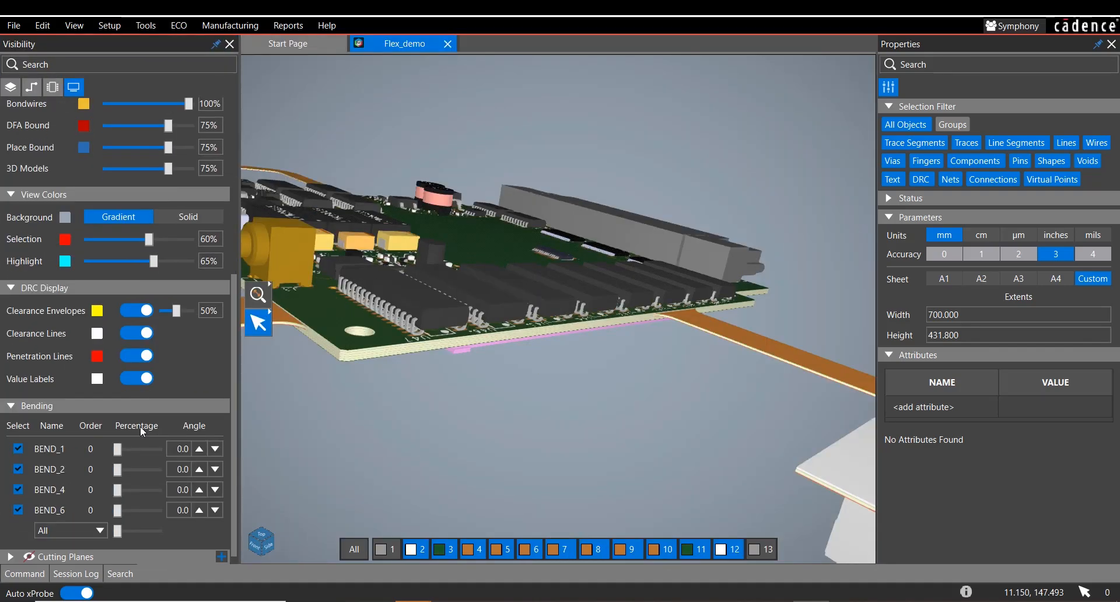
pyautogui.scroll(-4, 493, 360)
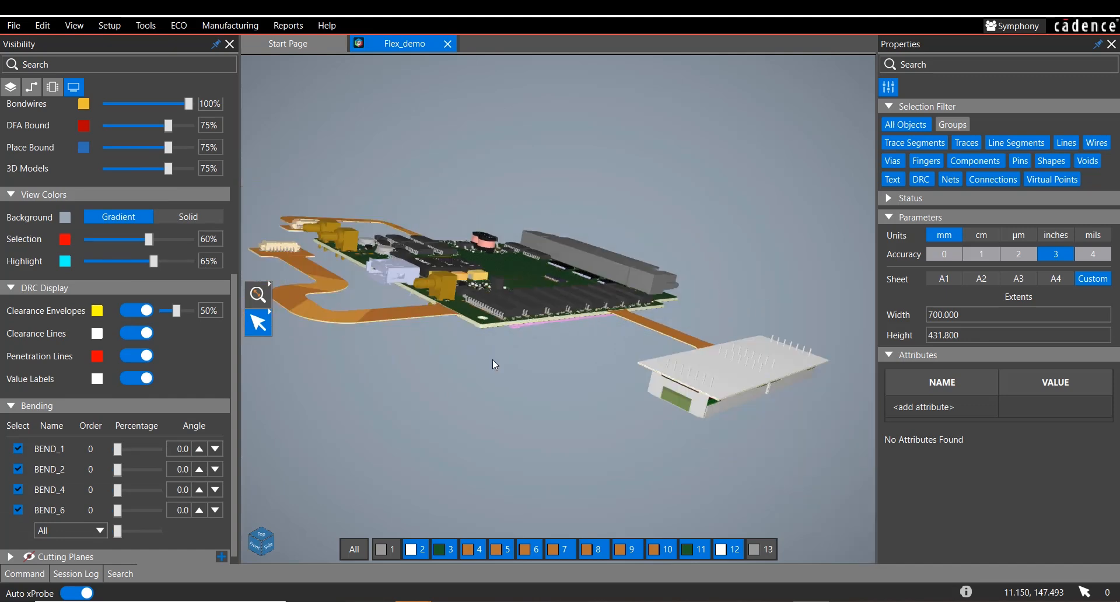
pyautogui.moveTo(118, 452); pyautogui.dragTo(90, 508)
pyautogui.click(127, 492)
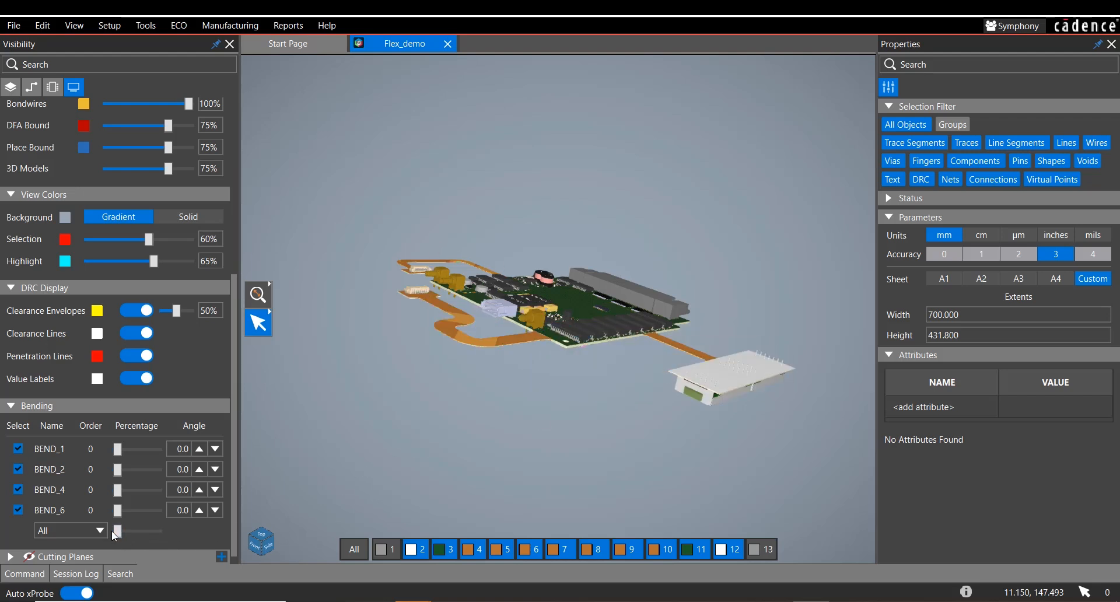
pyautogui.moveTo(113, 530); pyautogui.dragTo(197, 540)
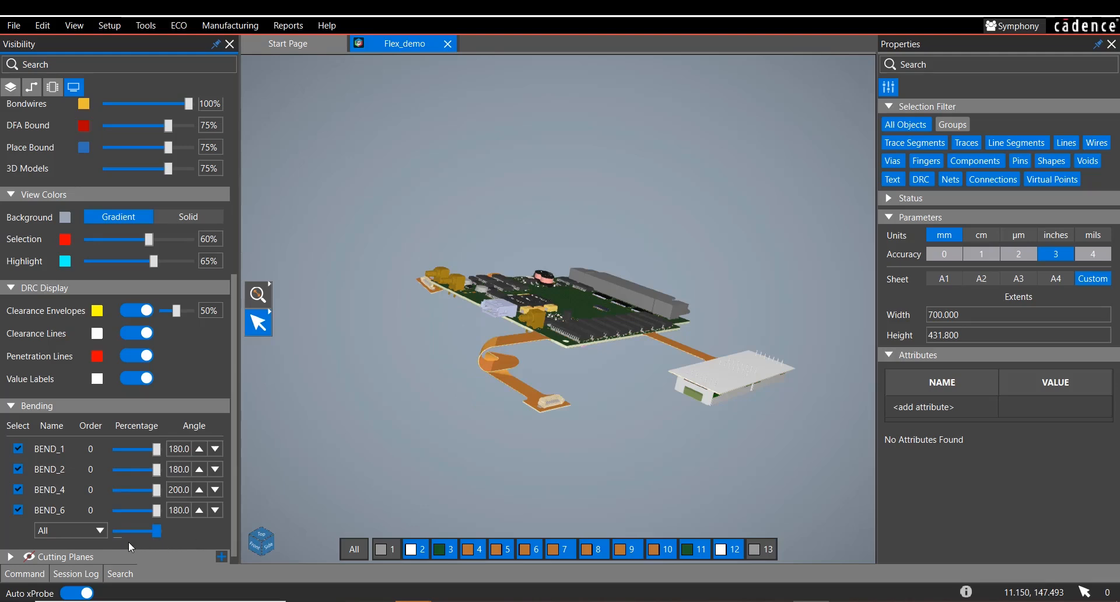
pyautogui.moveTo(128, 541); pyautogui.dragTo(58, 539)
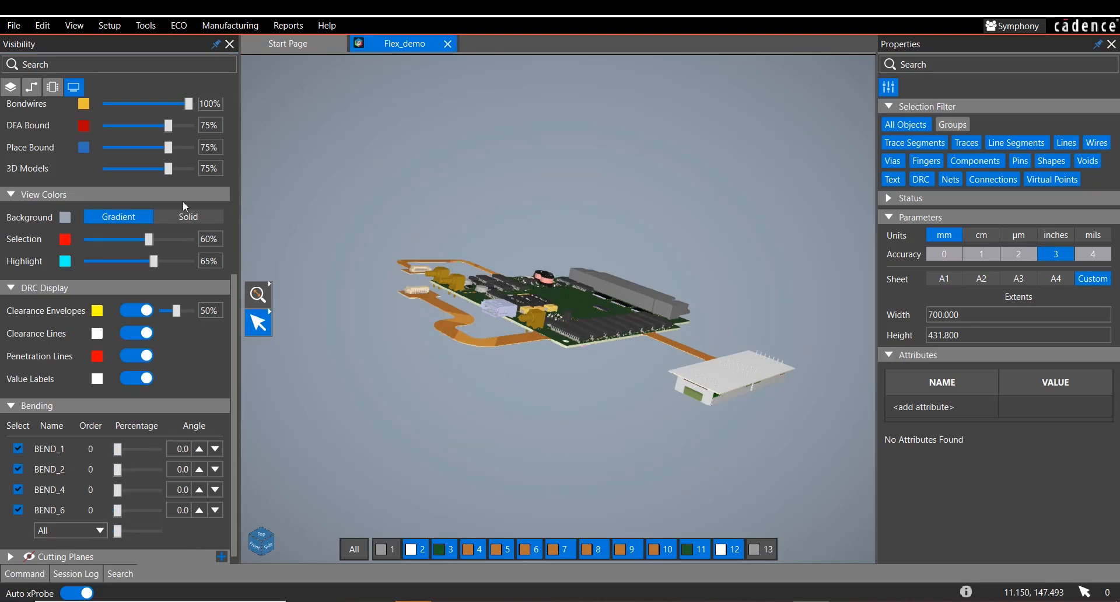
# - Return the board display to 2D mode and let the visibility settings collapse again
pyautogui.scroll(5, 156, 192)
pyautogui.click(80, 139)
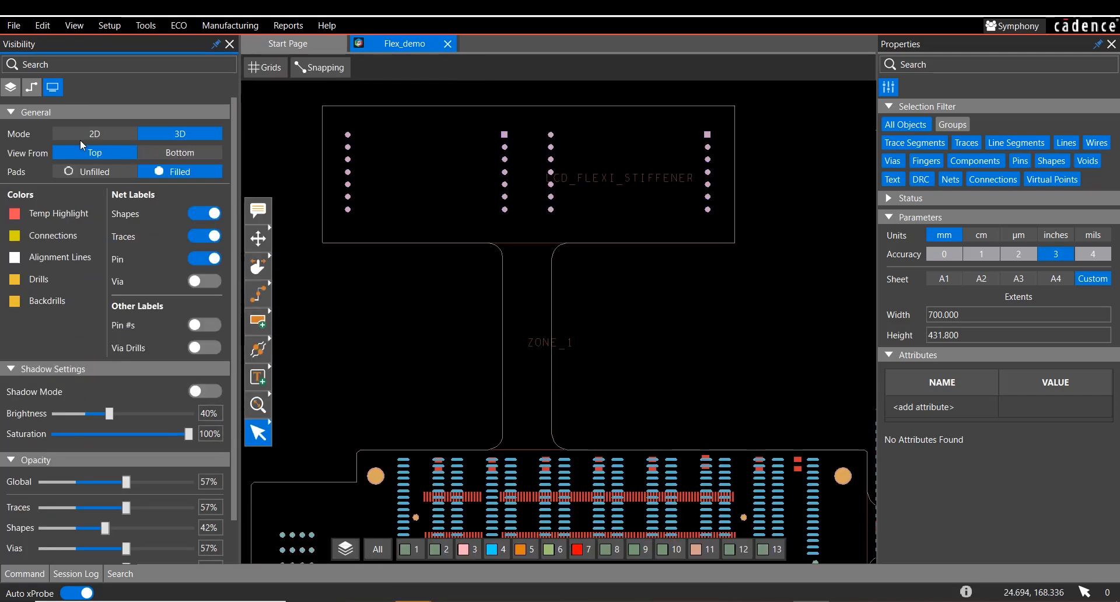
pyautogui.click(216, 45)
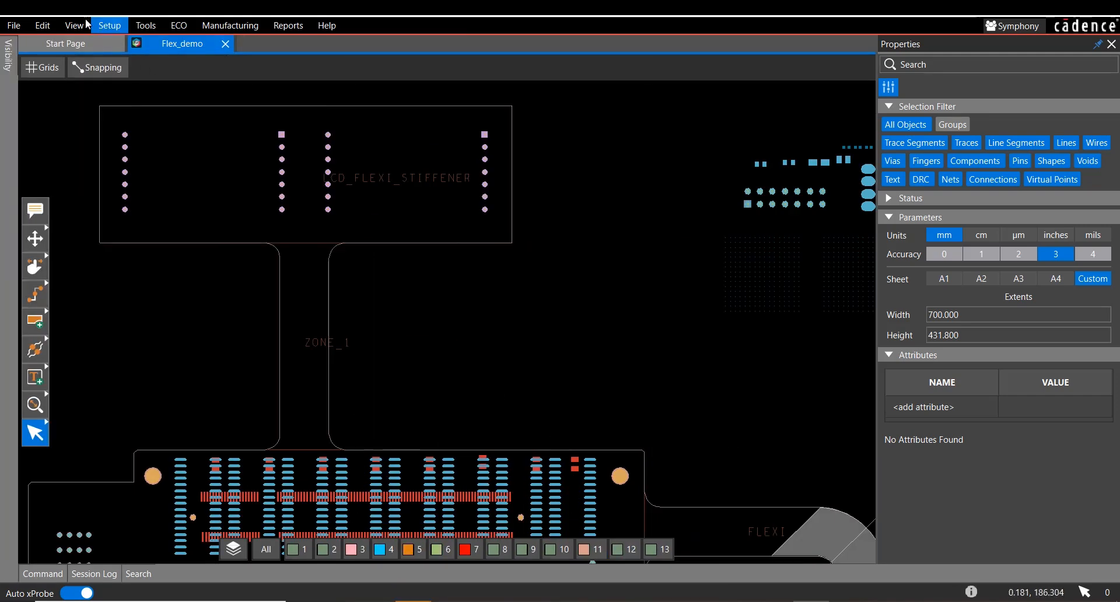
# - Create a flex bend with a roughly horizontal bend line about 26 mm long across the middle of the ZONE_1 strip
pyautogui.click(74, 25)
pyautogui.moveTo(109, 25)
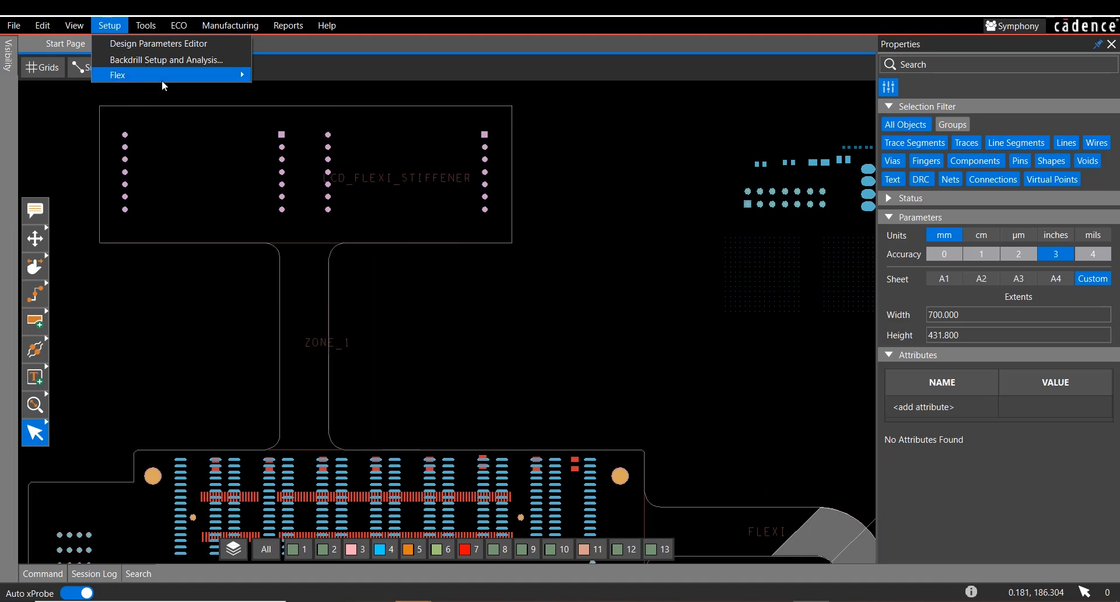
pyautogui.moveTo(162, 80)
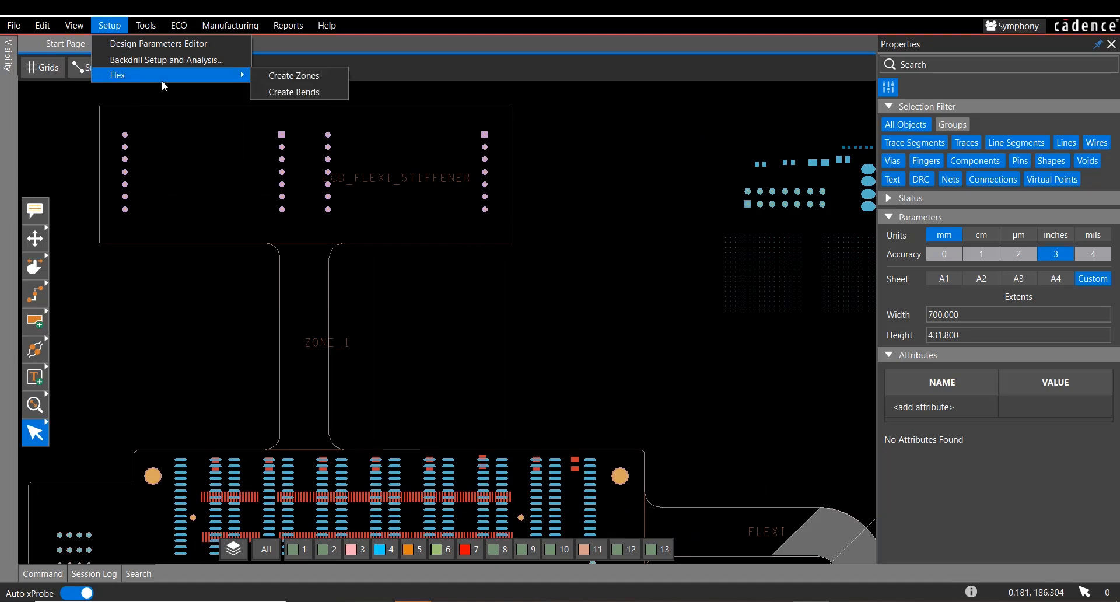
pyautogui.click(328, 92)
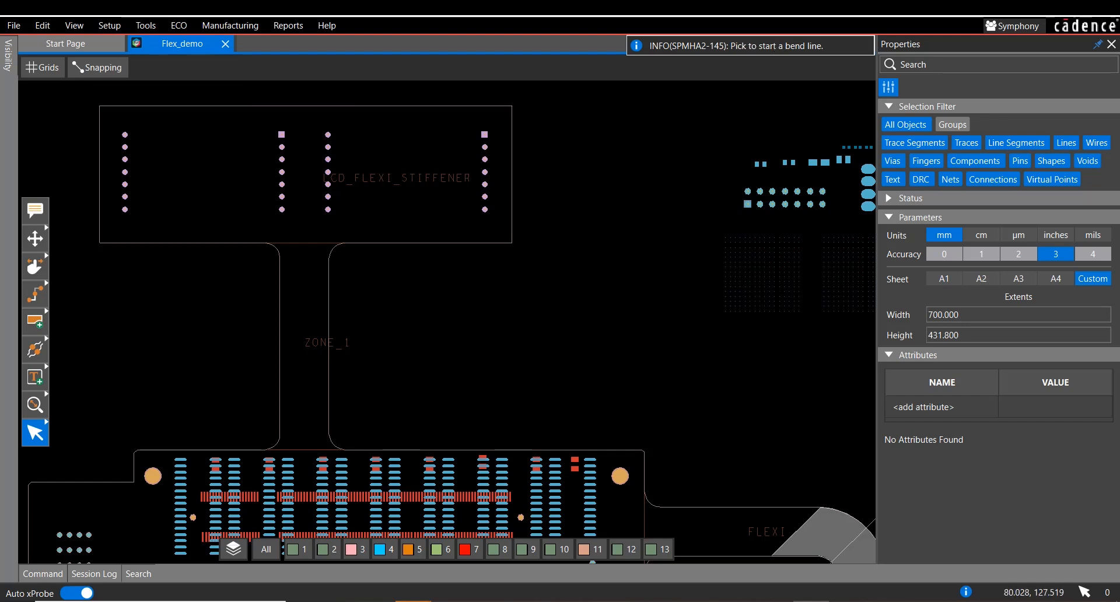
pyautogui.moveTo(525, 350); pyautogui.dragTo(308, 154, button='middle')
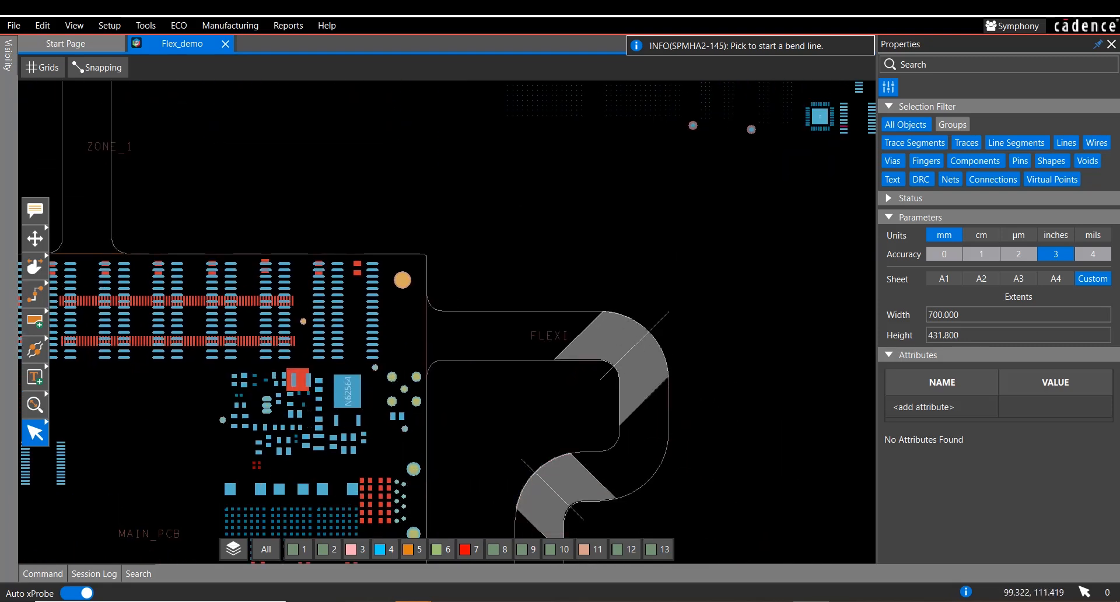
pyautogui.moveTo(281, 191); pyautogui.dragTo(576, 341, button='middle')
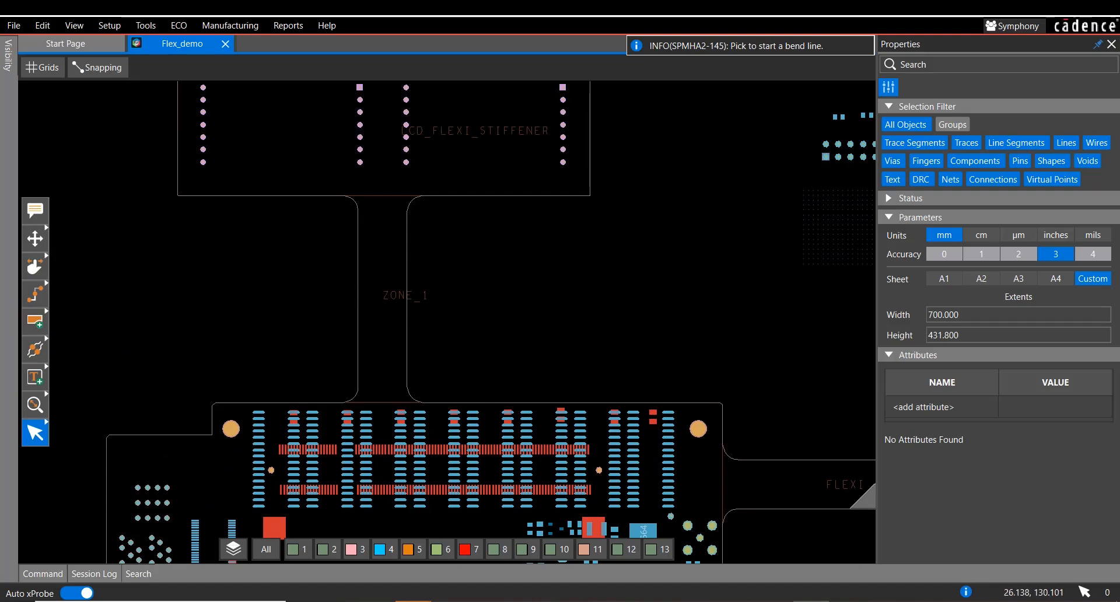
pyautogui.click(328, 298)
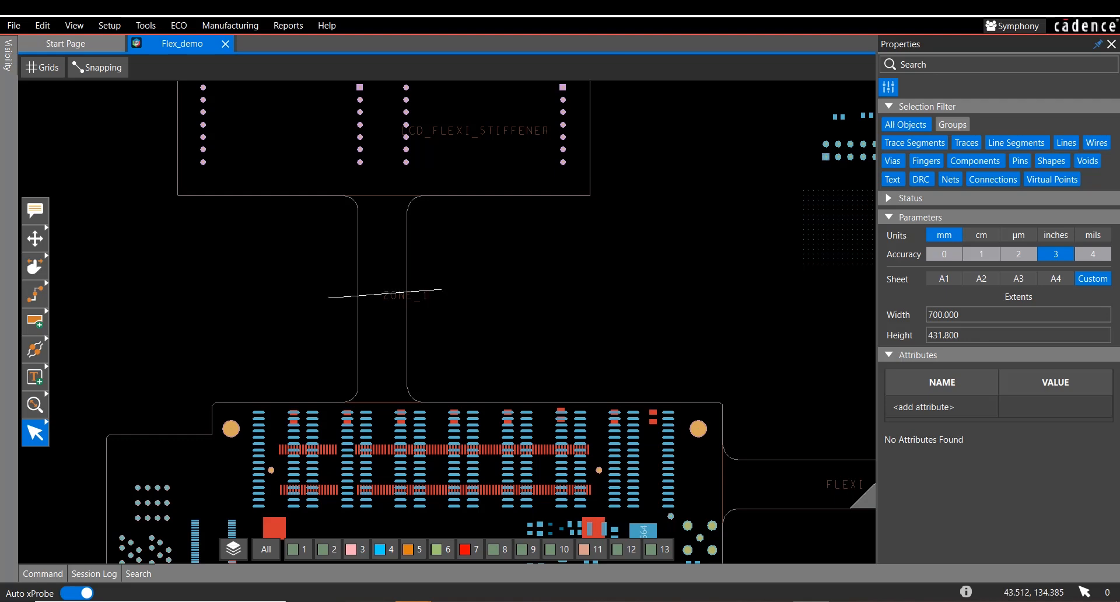
pyautogui.click(456, 298)
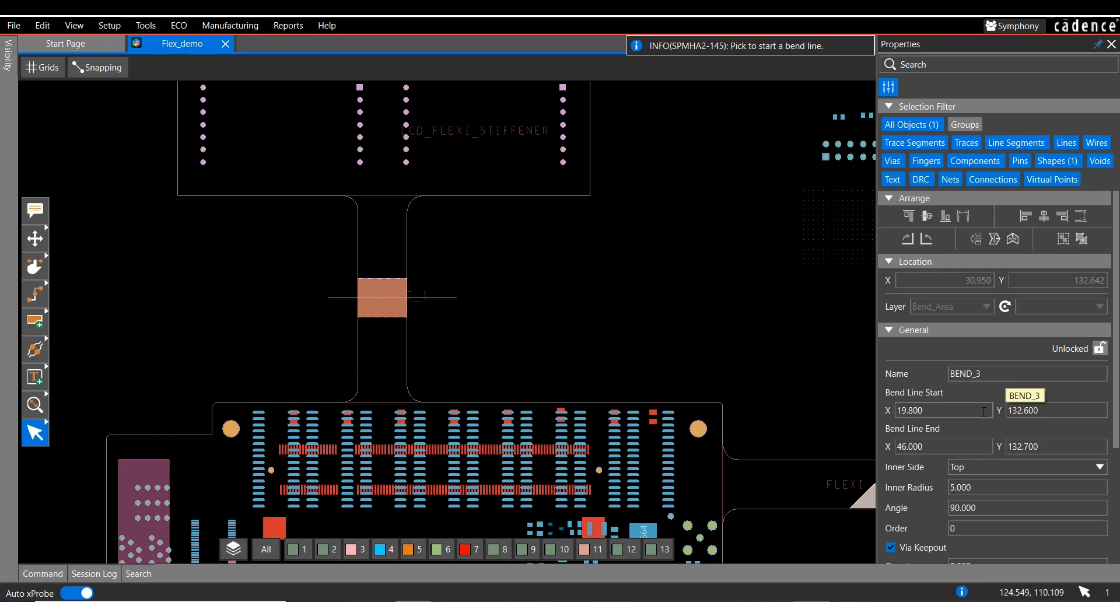
# - Review the inner side options of the new ZONE_1 bend, keep Top, and set its inner radius to 10 mm
pyautogui.scroll(-1, 1076, 470)
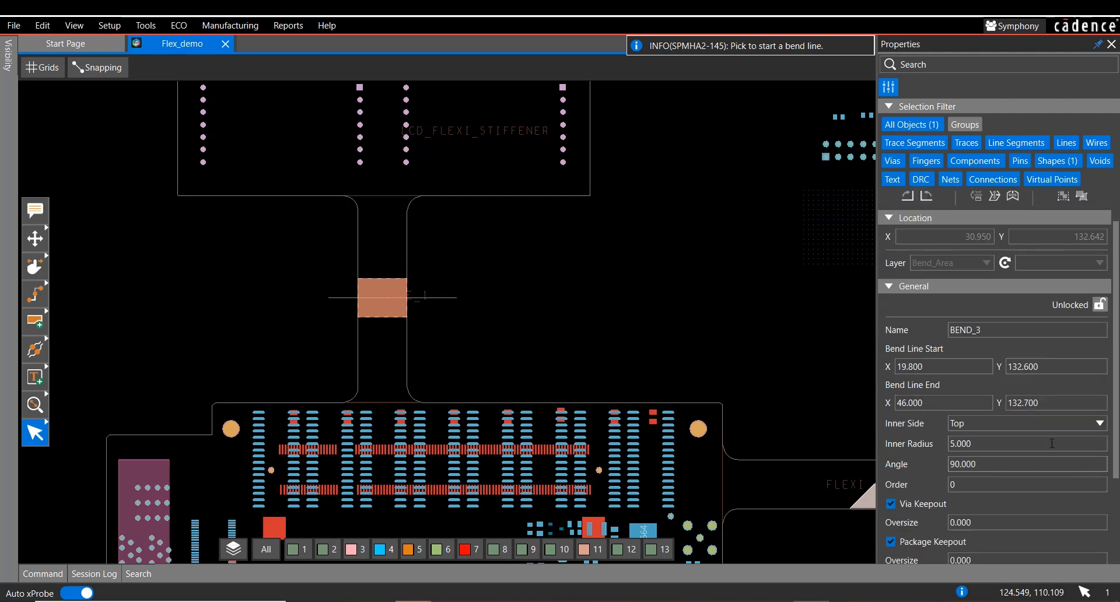
pyautogui.click(1098, 424)
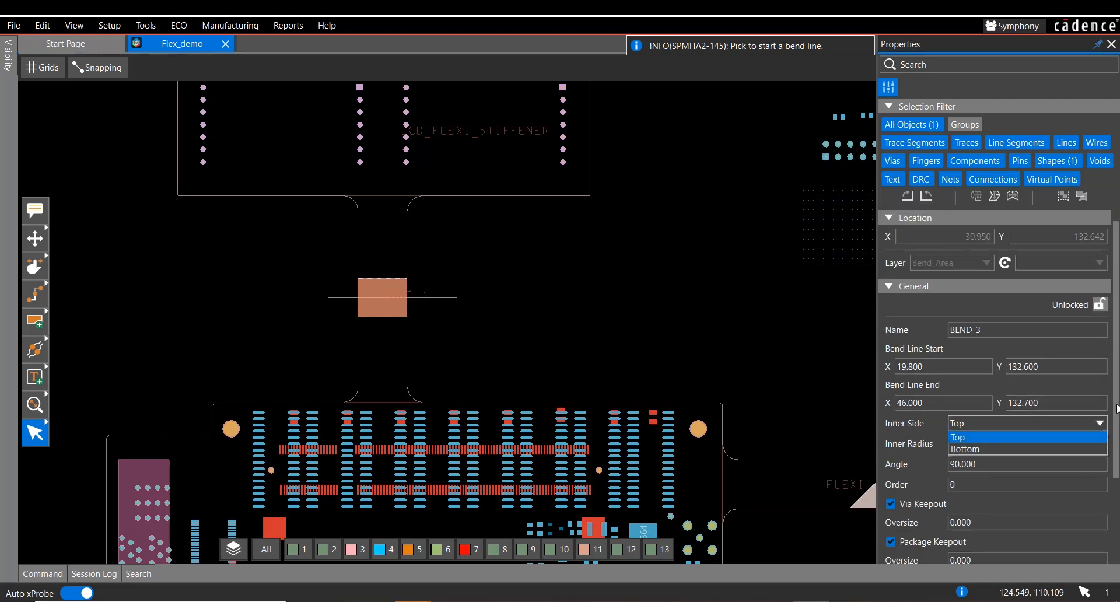
pyautogui.click(1110, 393)
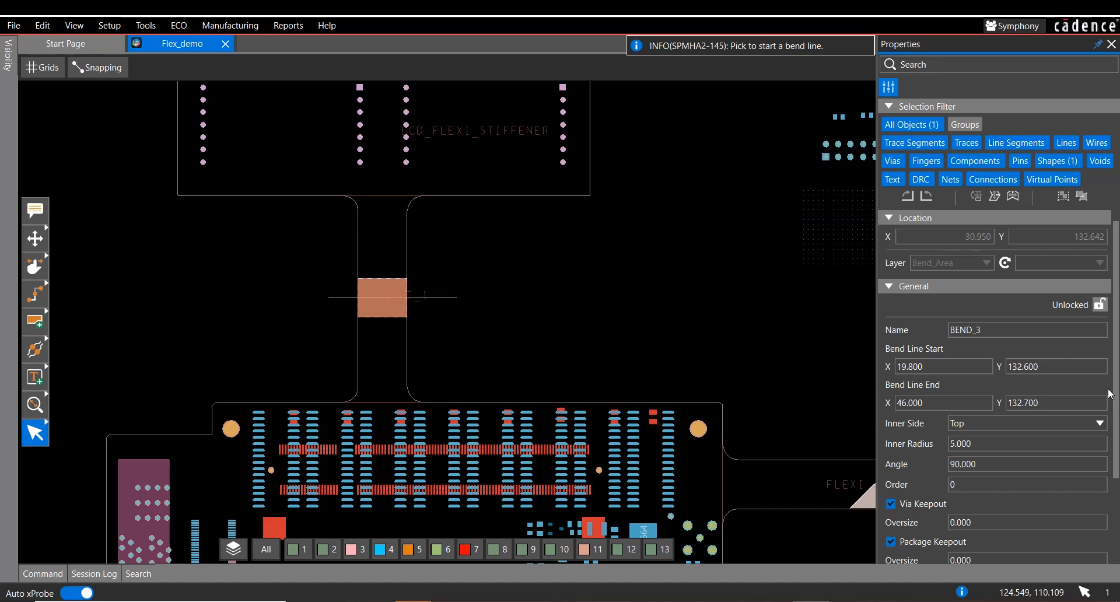
pyautogui.click(985, 446)
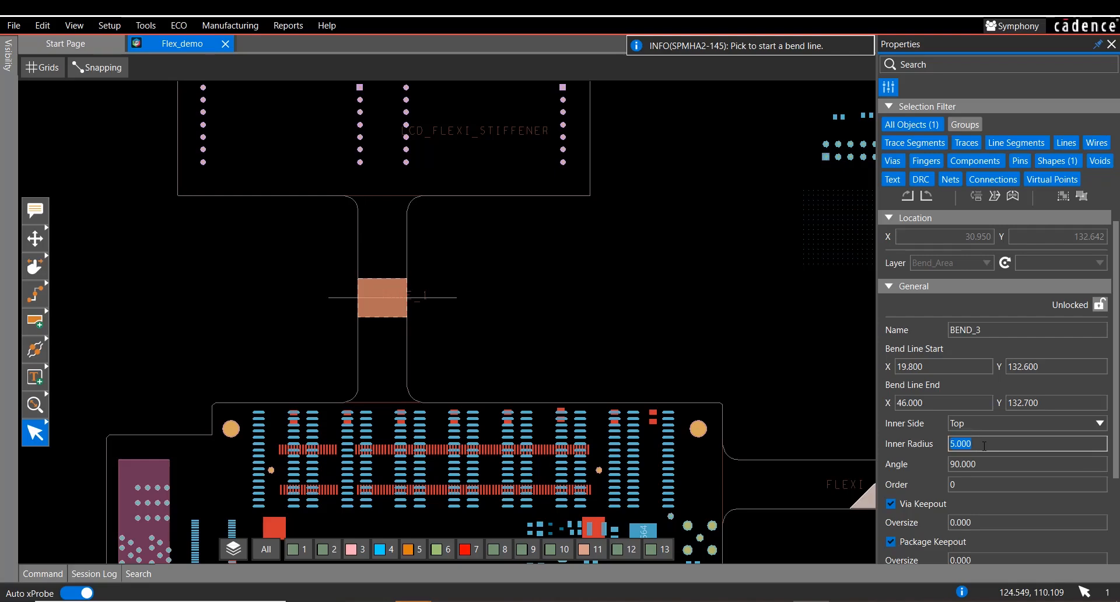
pyautogui.write('10')
pyautogui.press('Return')
# - Set the ZONE_1 bend's angle to 180 degrees and lock the bend
pyautogui.click(968, 421)
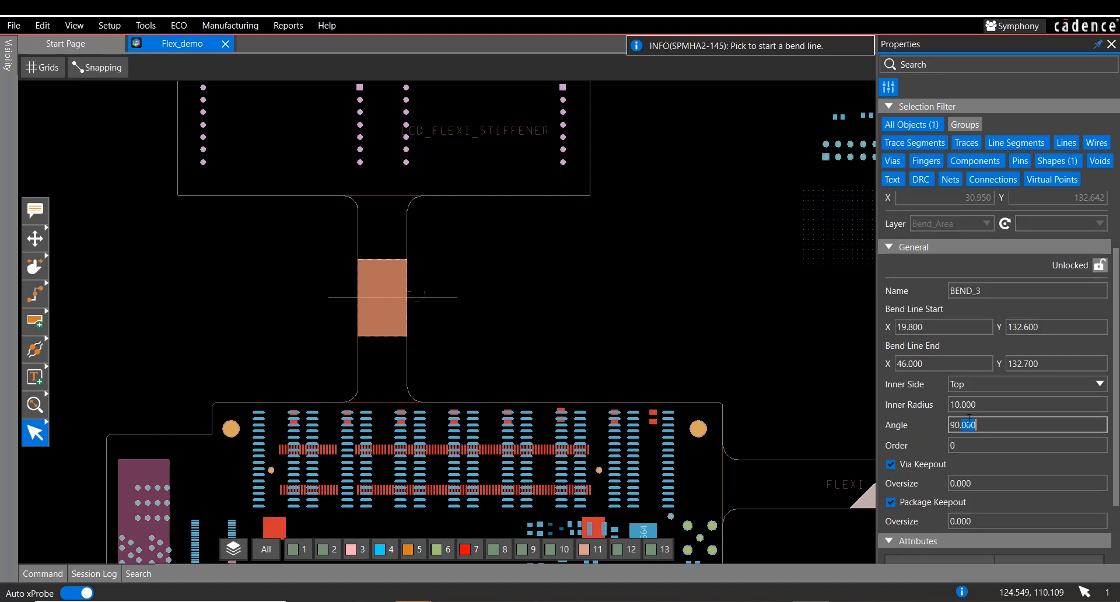
pyautogui.write('180')
pyautogui.press('Return')
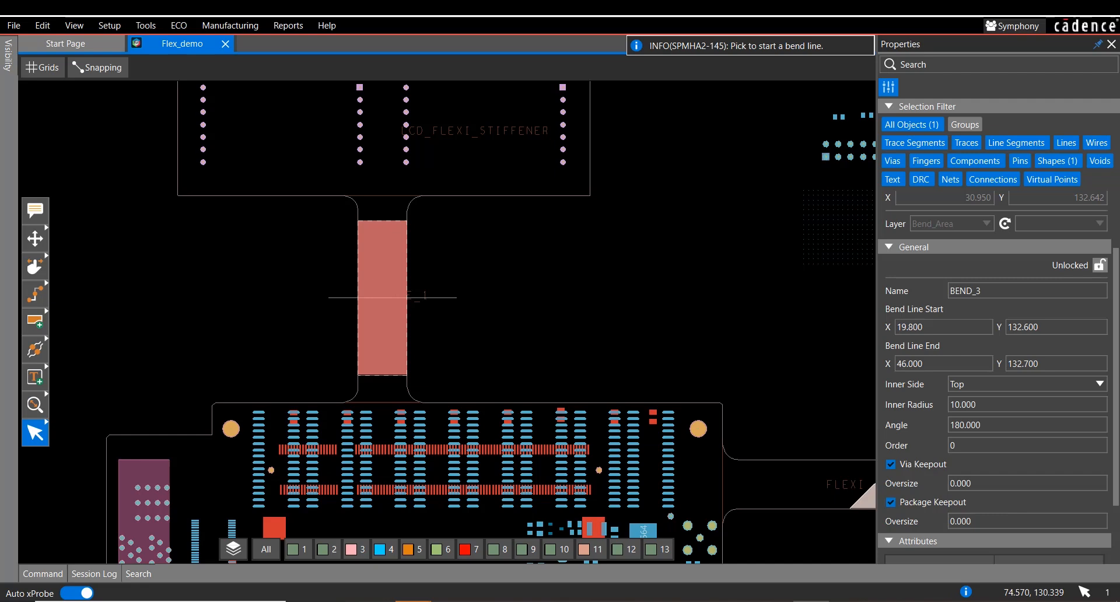
pyautogui.click(1100, 265)
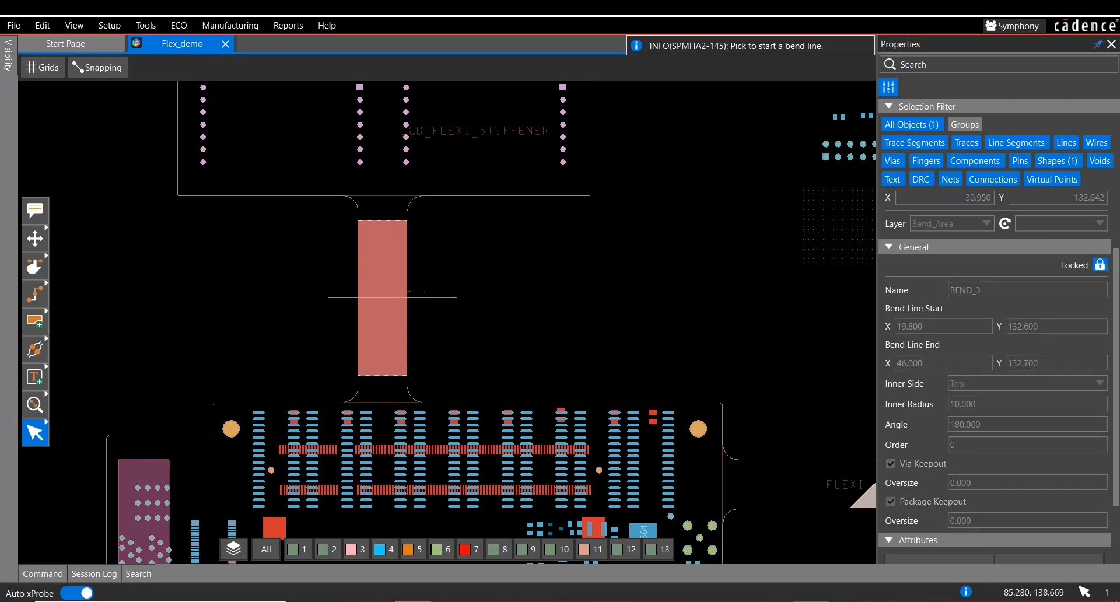
pyautogui.click(640, 268)
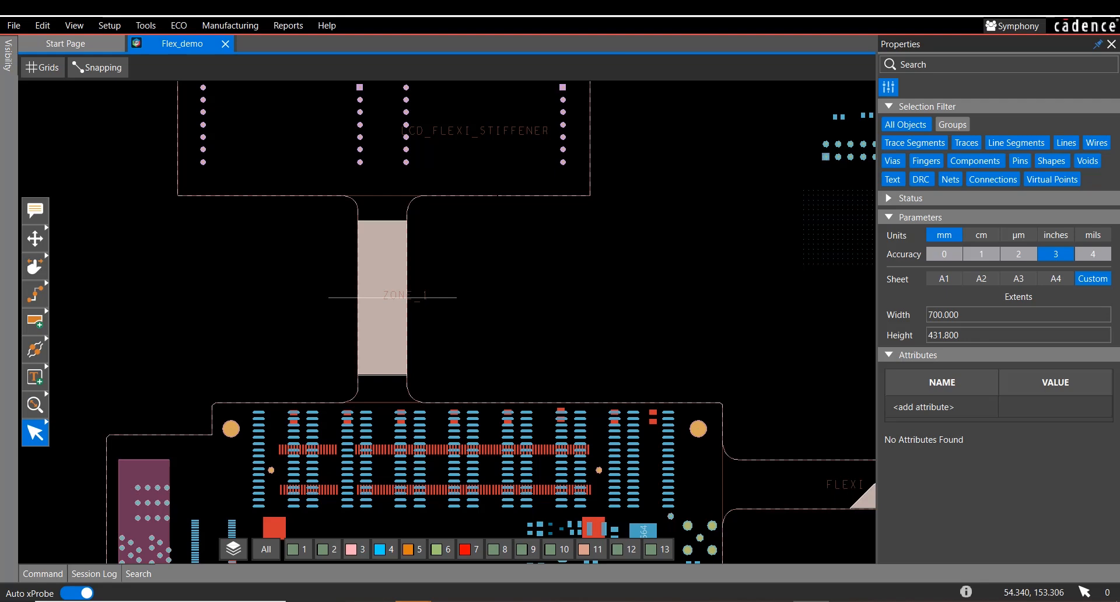
# - Select the board's design outline, list all of its bends in the search results and keep the results docked
pyautogui.click(409, 202)
pyautogui.scroll(-3, 1029, 478)
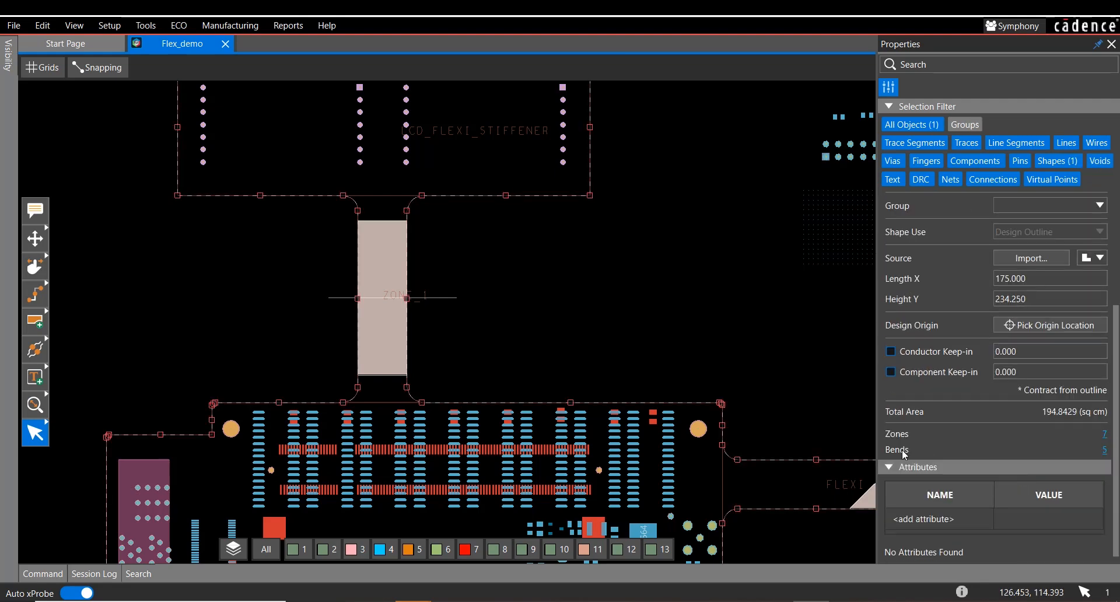
pyautogui.click(1106, 450)
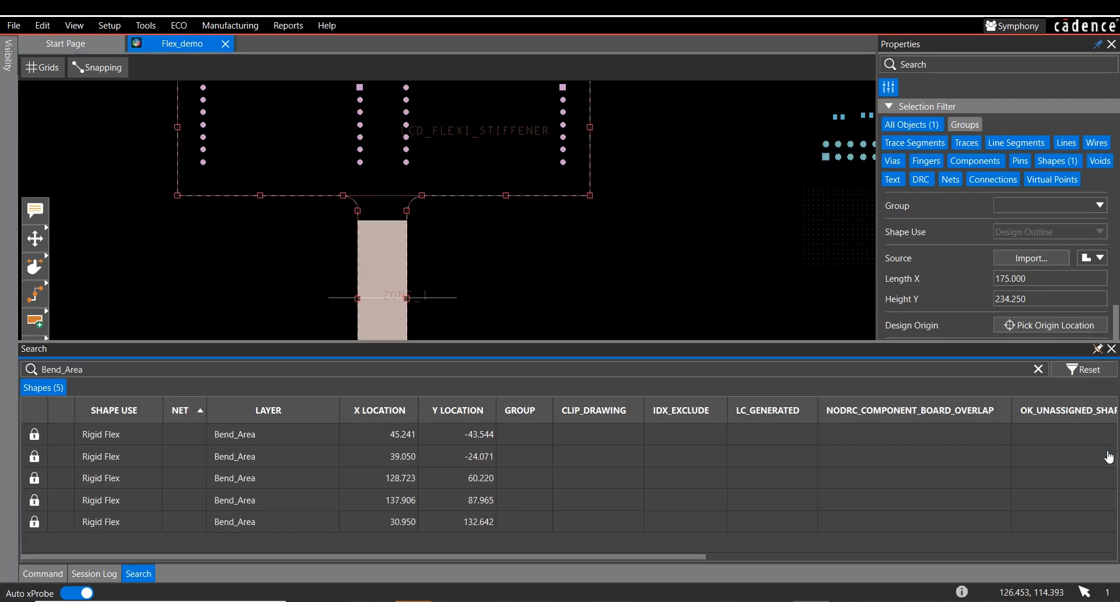
pyautogui.click(1099, 350)
# - Step through the listed bends in the search results and review their locations and properties, including BEND_4 and BEND_3
pyautogui.click(108, 474)
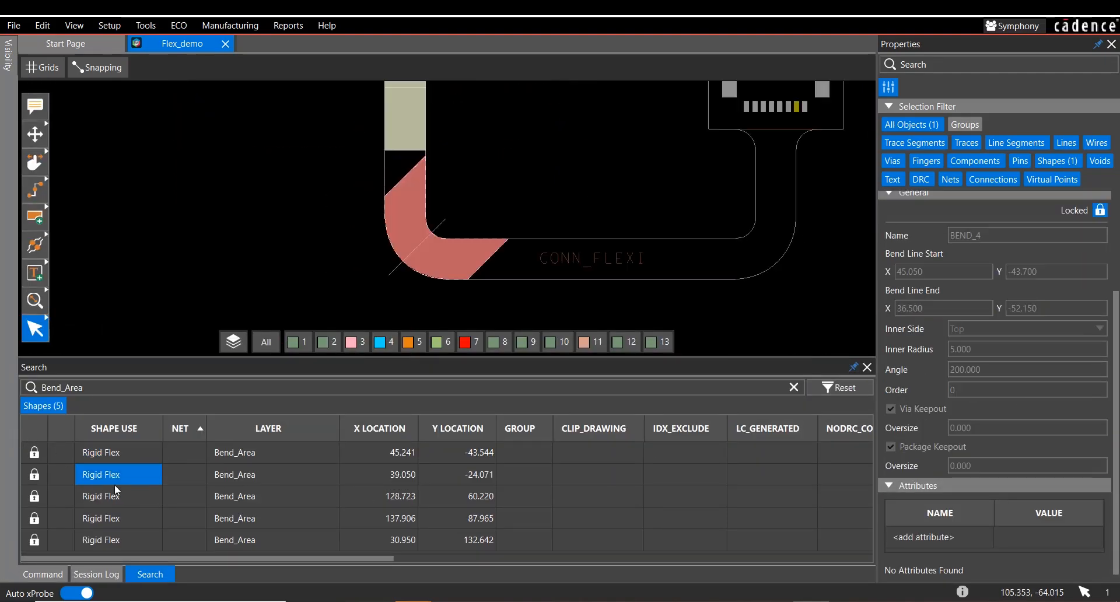
pyautogui.click(111, 518)
pyautogui.click(102, 540)
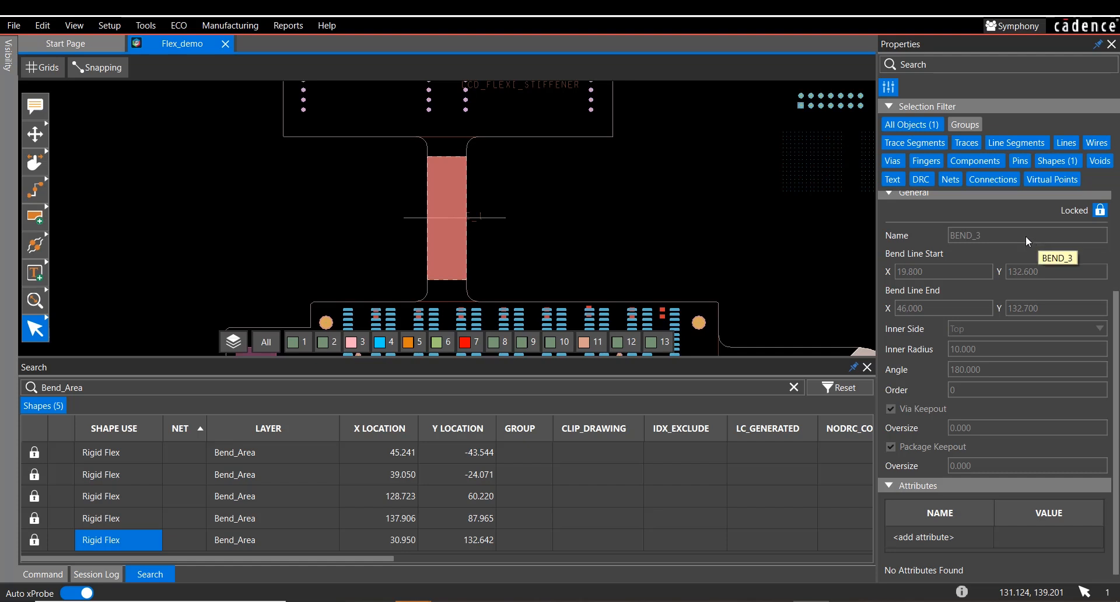
# - Switch the board display to 3D and preview BEND_3 folded to its full 180 degrees
pyautogui.click(11, 61)
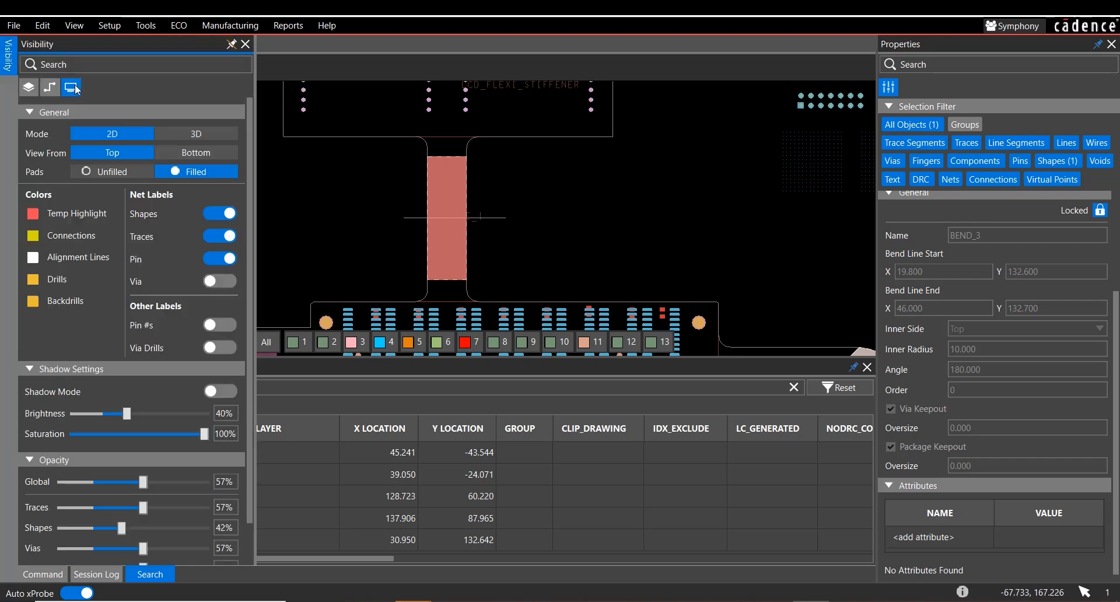
pyautogui.click(195, 133)
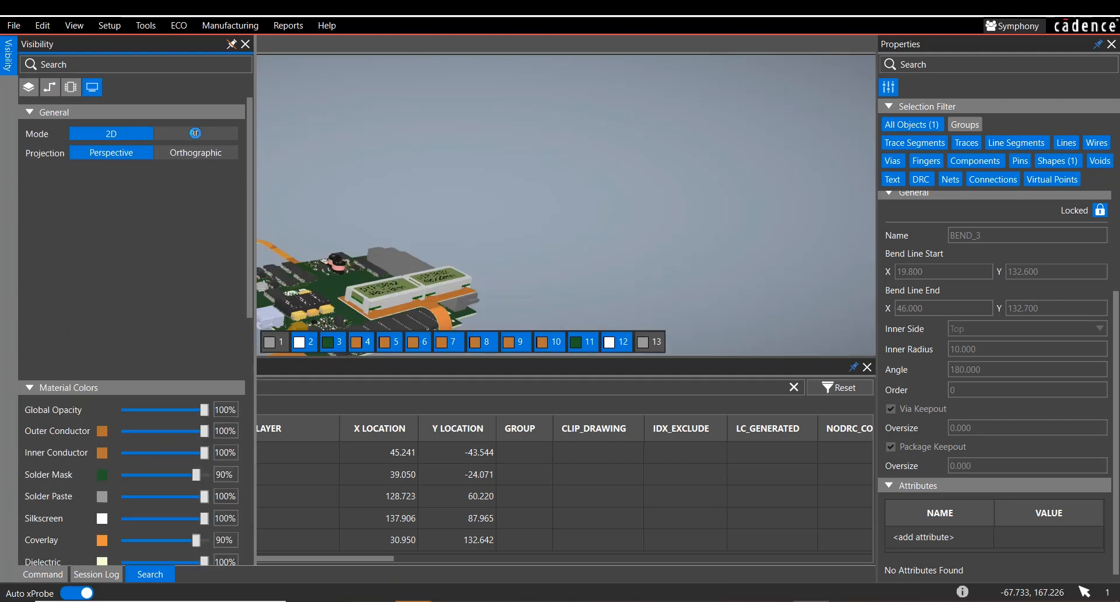
pyautogui.scroll(-5, 110, 507)
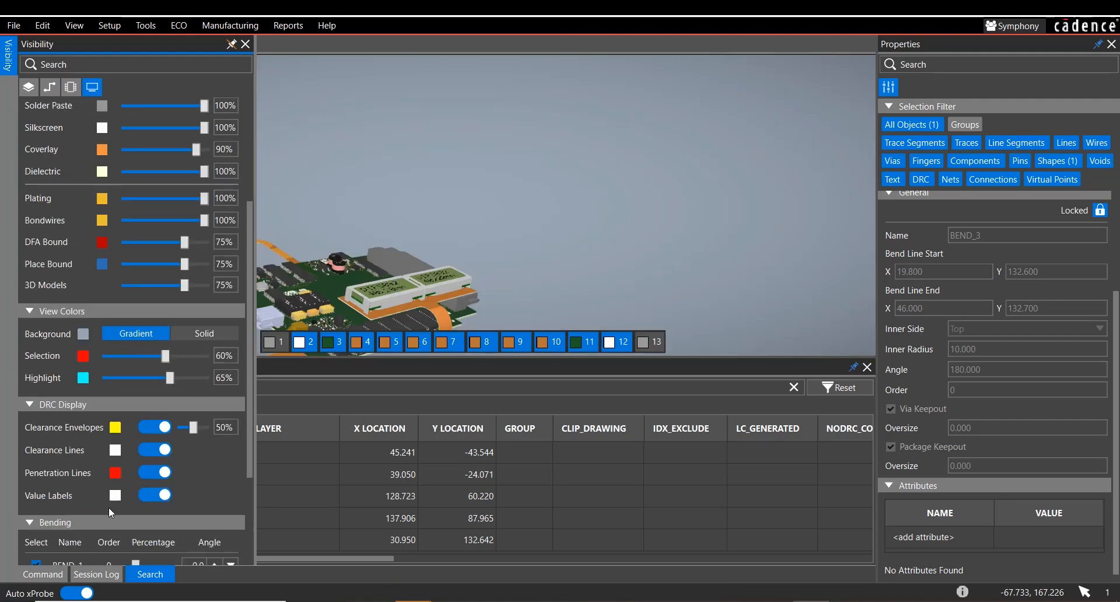
pyautogui.moveTo(172, 473)
pyautogui.mouseDown()
pyautogui.moveTo(134, 471)
pyautogui.moveTo(194, 475)
pyautogui.mouseUp()
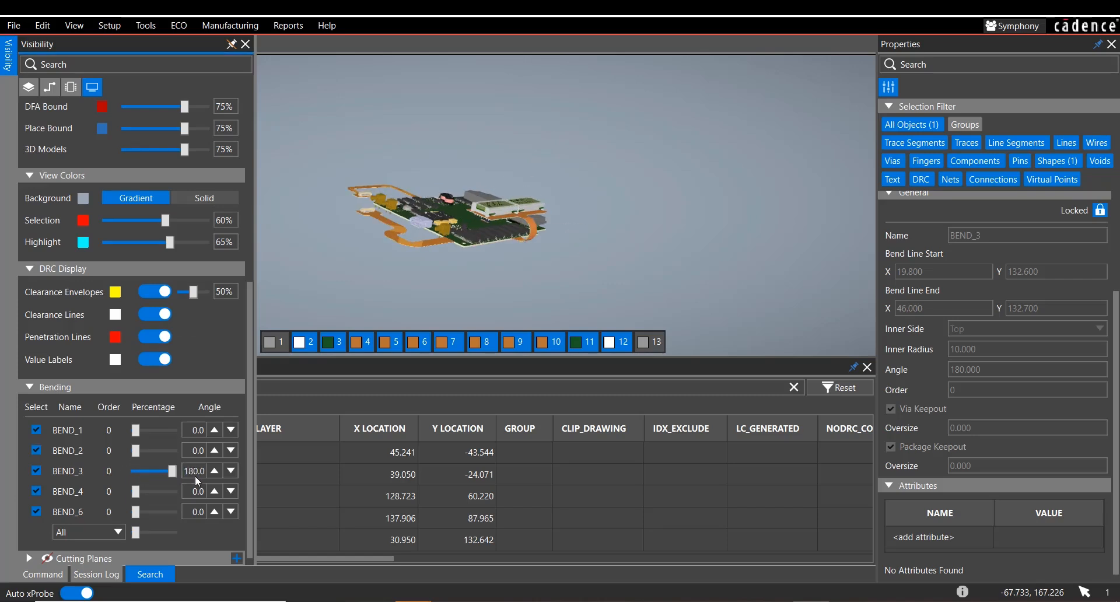
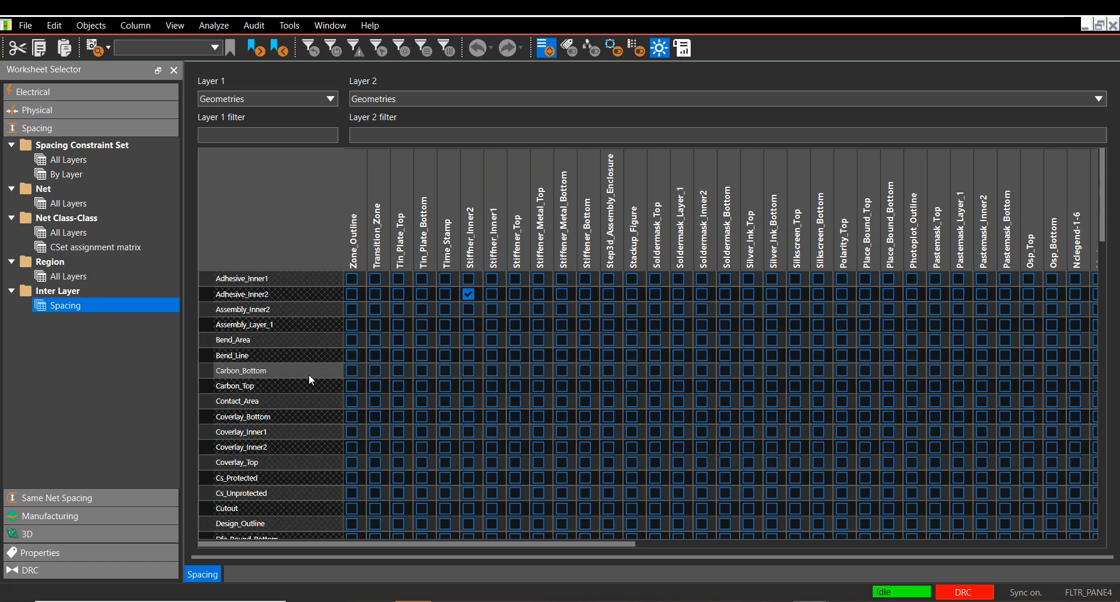
# - Create an inter-layer spacing rule between Filmmasktop and Tin_Plate_Top and enlarge the rule table below the matrix
pyautogui.scroll(-5, 309, 376)
pyautogui.scroll(-4, 309, 380)
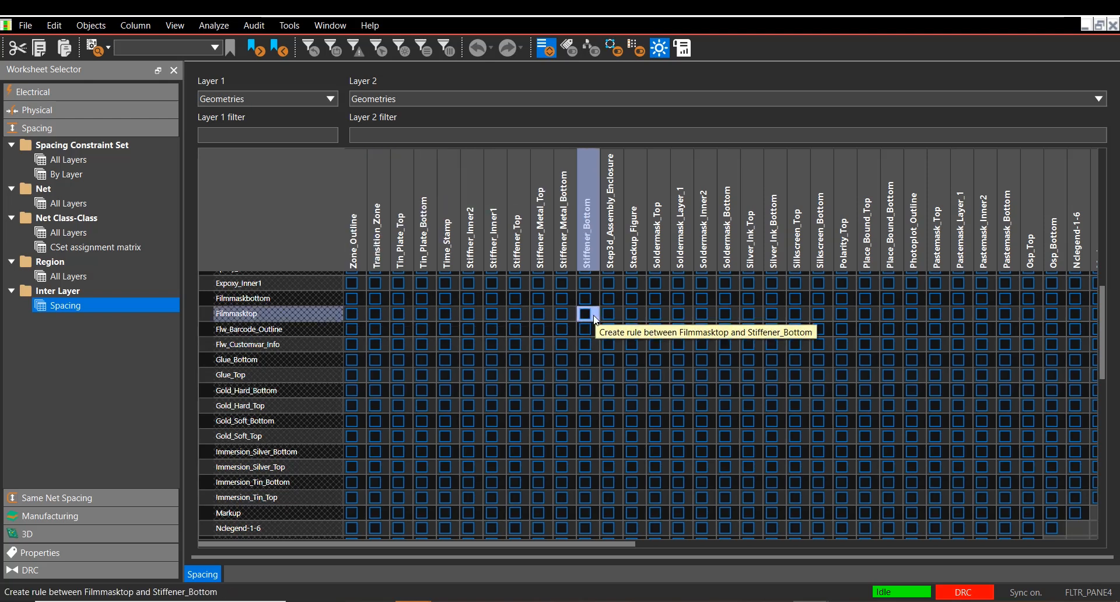
pyautogui.click(399, 313)
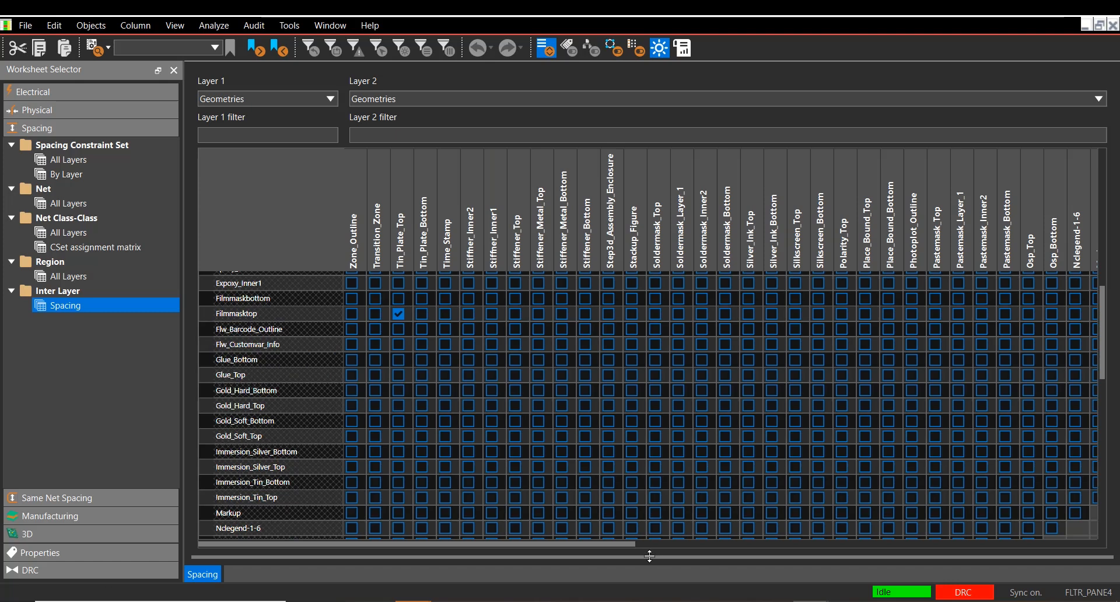
pyautogui.moveTo(651, 556); pyautogui.dragTo(656, 433)
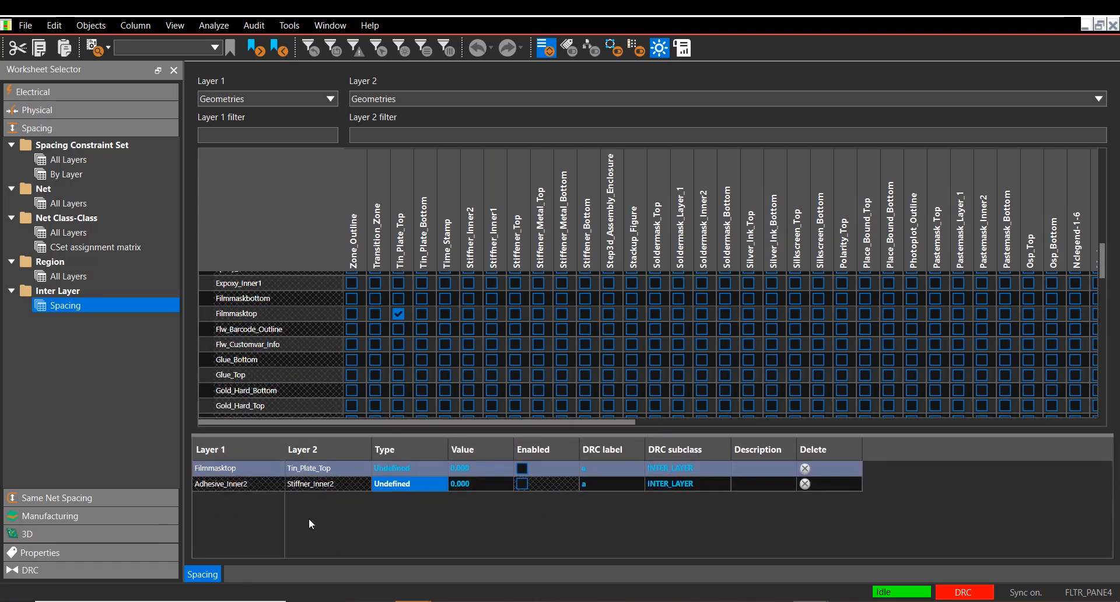
# - Set the Filmmasktop to Tin_Plate_Top rule's type to 2 inside 1 with a value of 2, and enable it
pyautogui.click(227, 471)
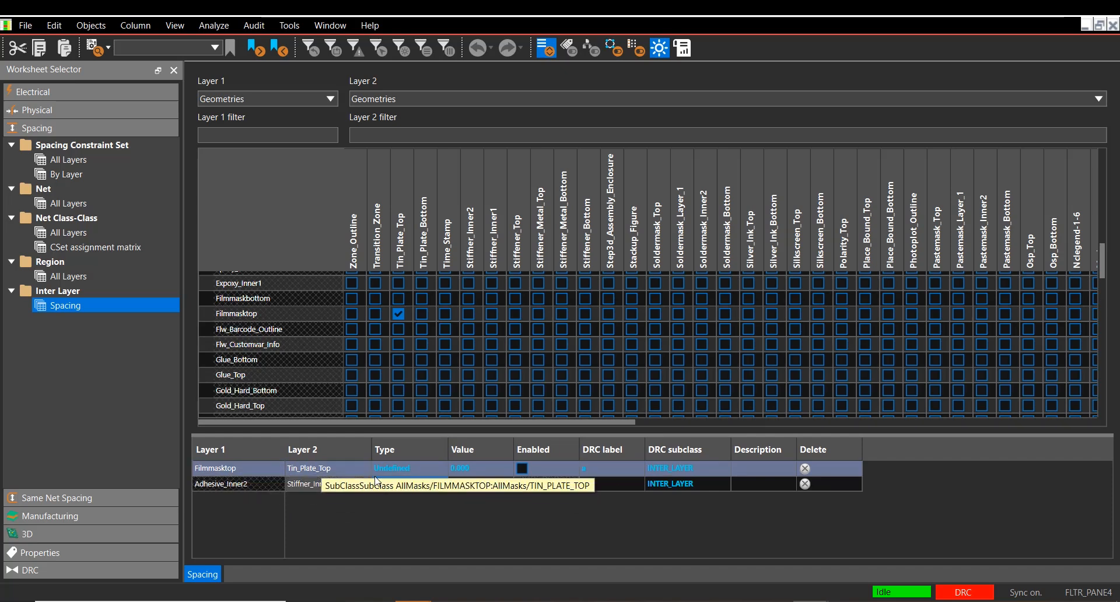
pyautogui.click(439, 468)
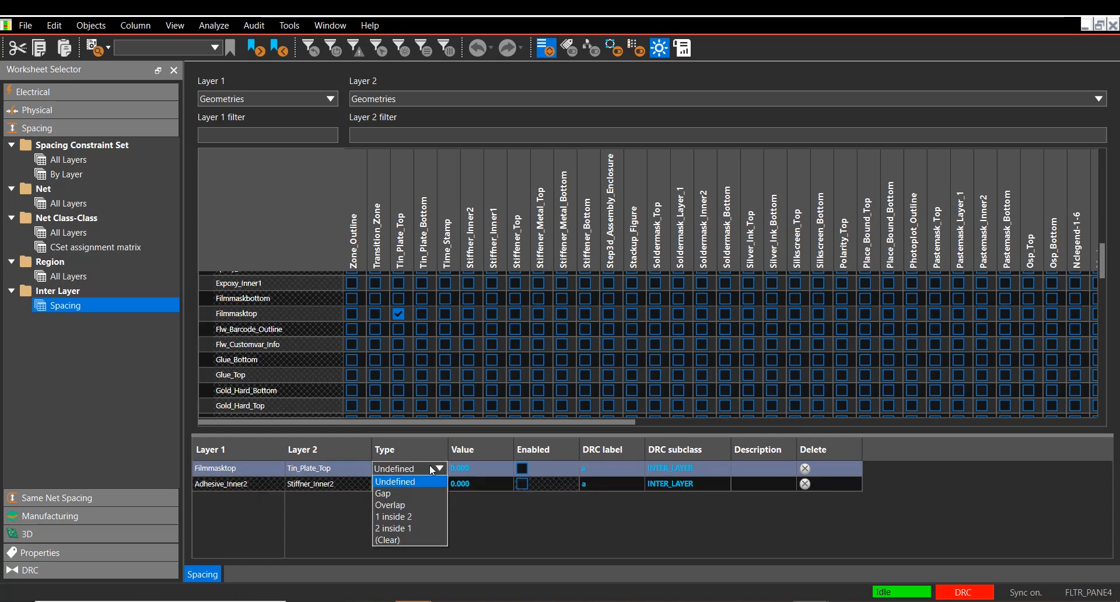
pyautogui.click(415, 529)
pyautogui.click(467, 469)
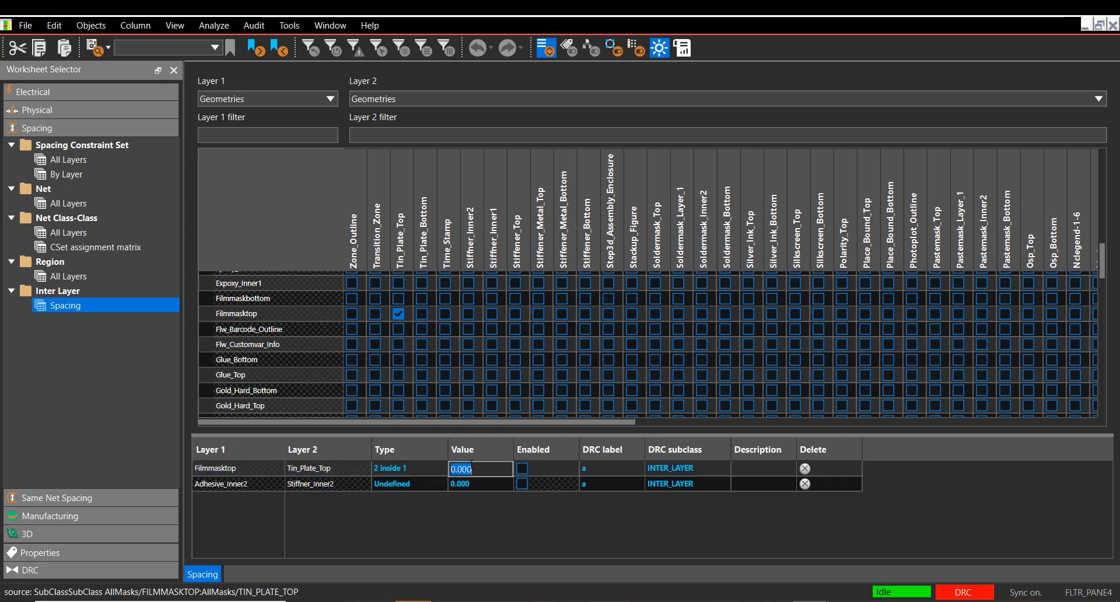
pyautogui.write('2')
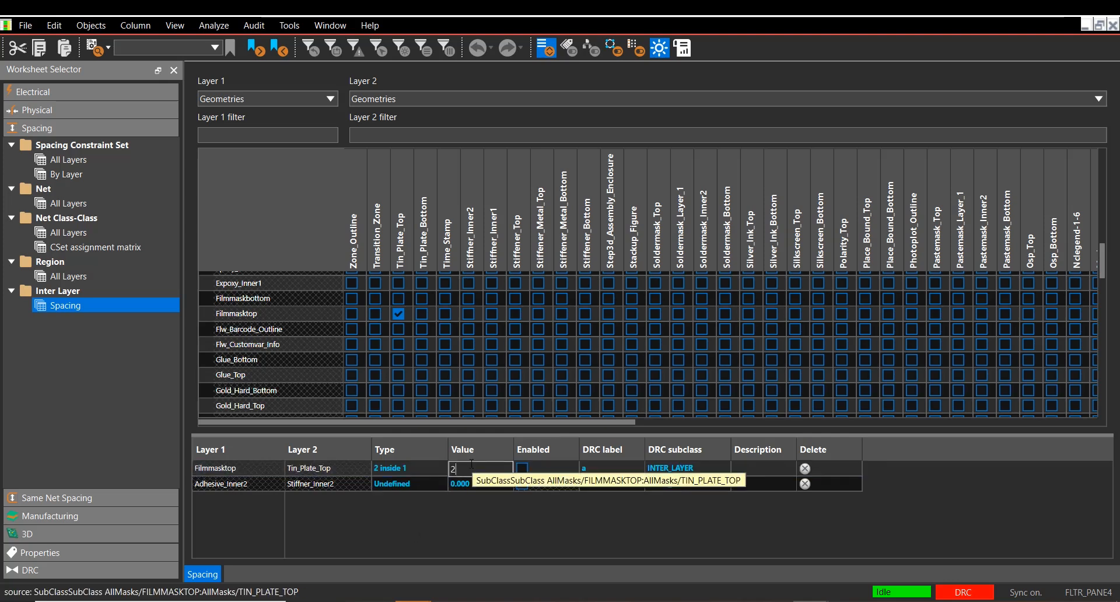
pyautogui.press('Return')
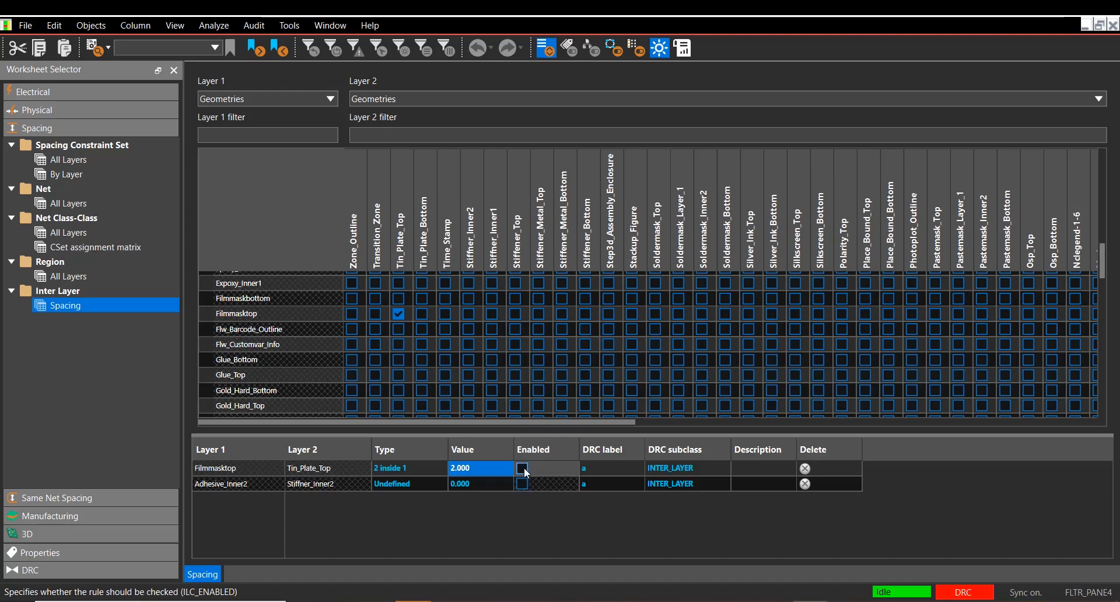
pyautogui.click(525, 470)
# - Give the Filmmasktop rule the DRC label f and enter a description beginning "film to t"
pyautogui.click(589, 468)
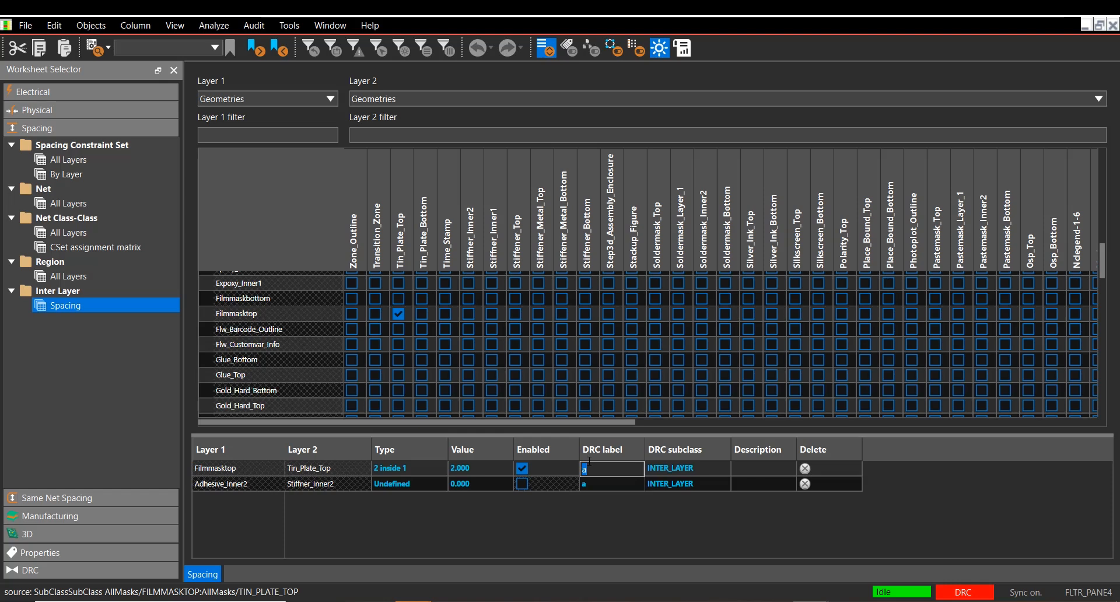
pyautogui.write('f')
pyautogui.click(779, 472)
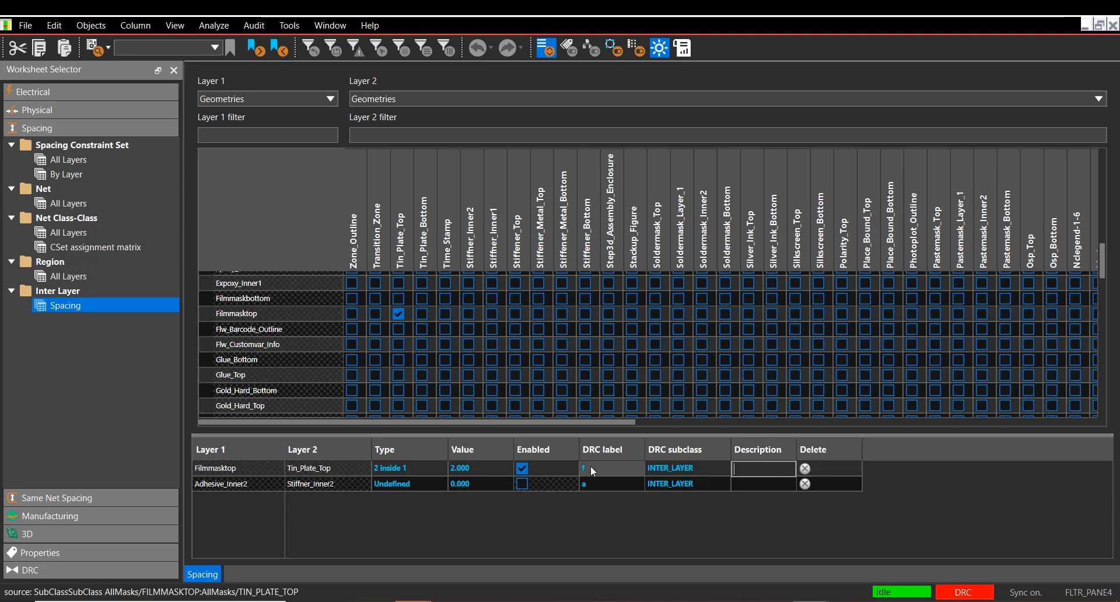
pyautogui.write('film ')
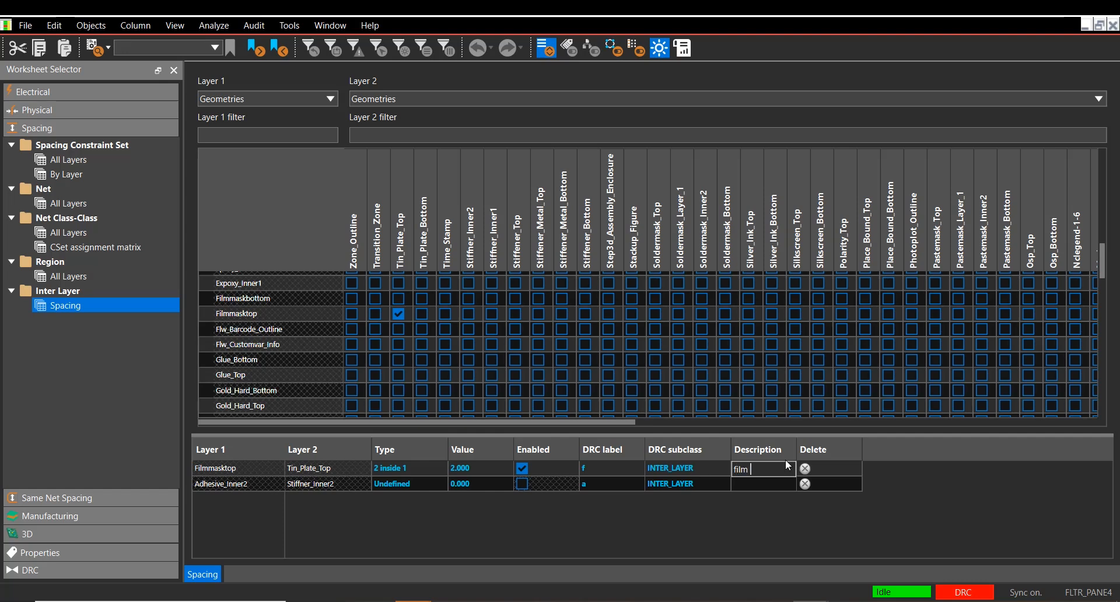
pyautogui.write('to t')
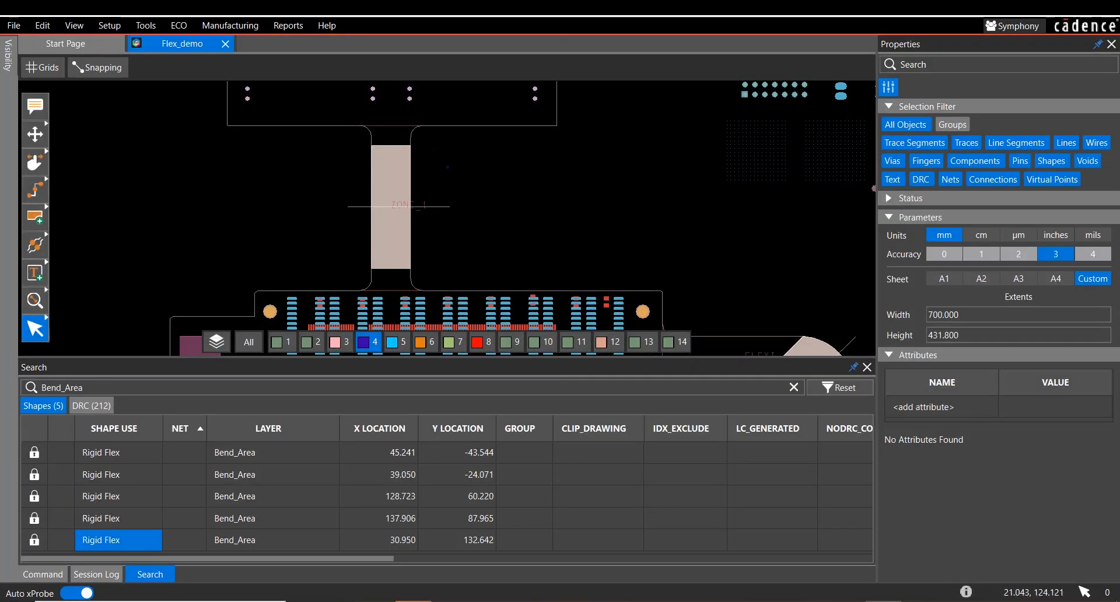
# - Draw a Rigid Flex rectangle on Stiffener_Top over the ZONE_1 bend's upper half and narrow it, centred at about X 28.5, Y 141.6
pyautogui.click(36, 217)
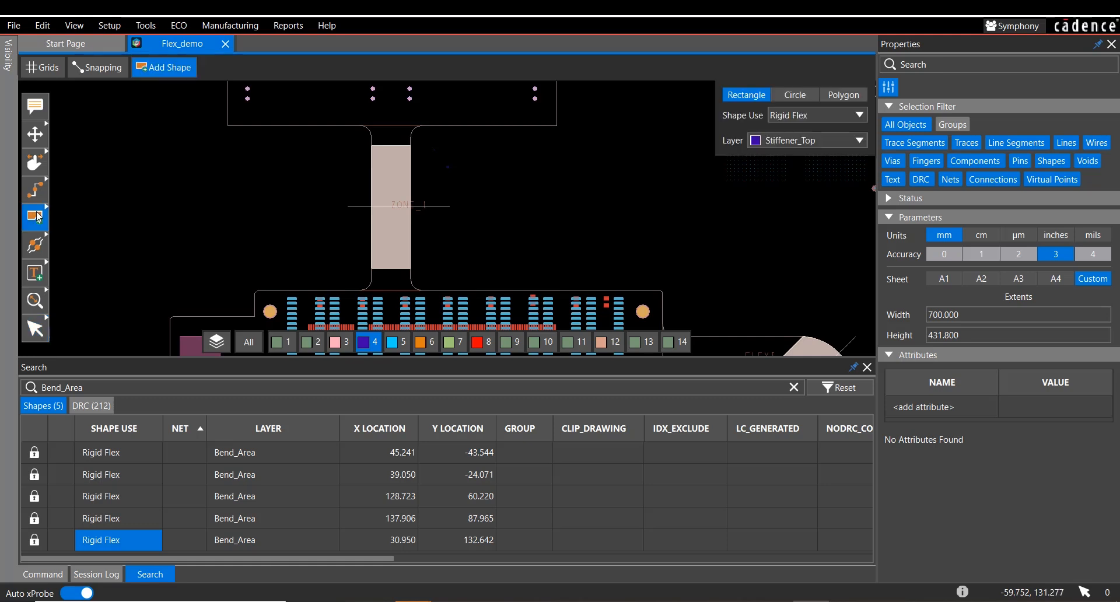
pyautogui.click(860, 115)
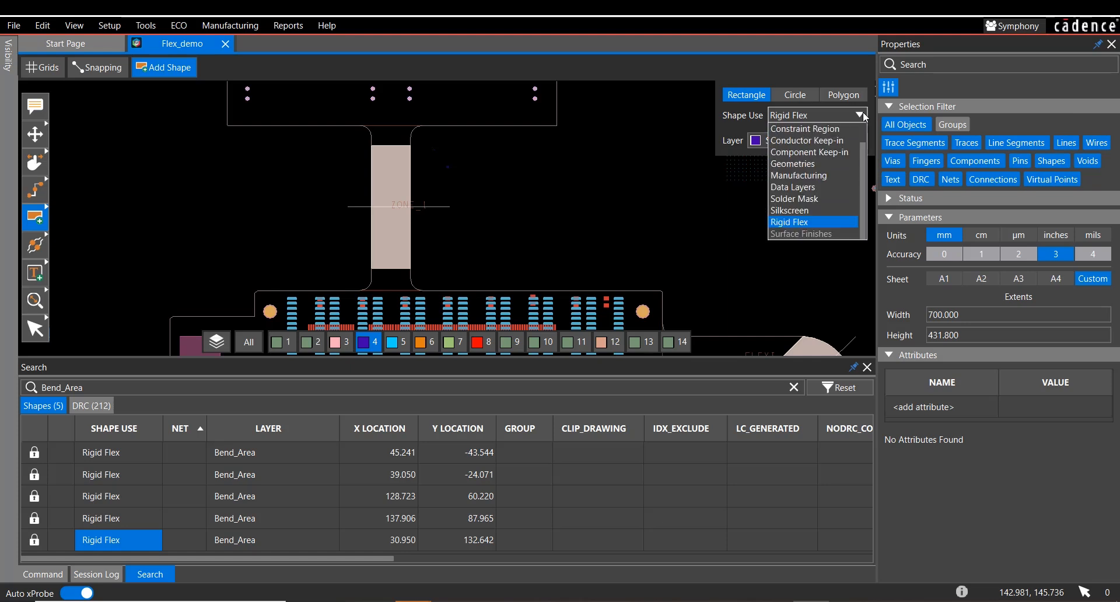
pyautogui.click(800, 225)
pyautogui.click(825, 138)
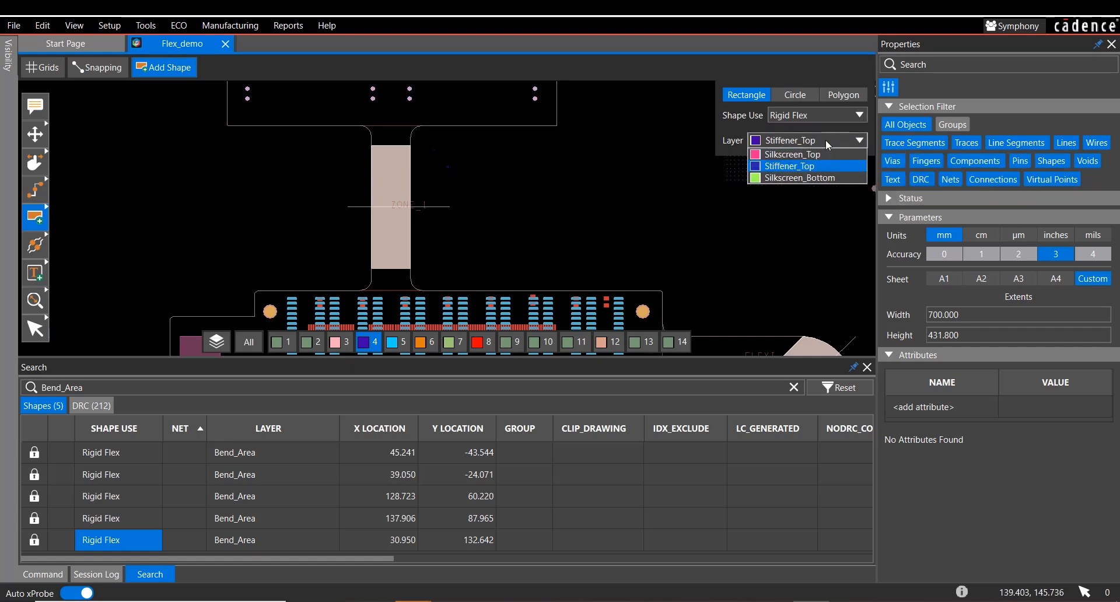
pyautogui.click(811, 167)
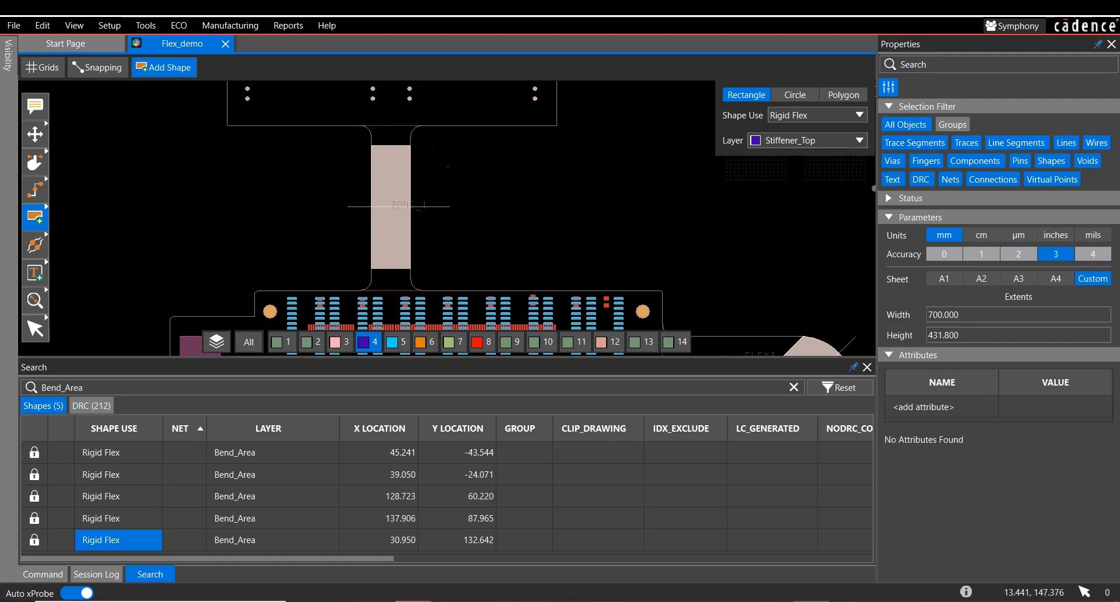
pyautogui.click(359, 137)
pyautogui.click(505, 195)
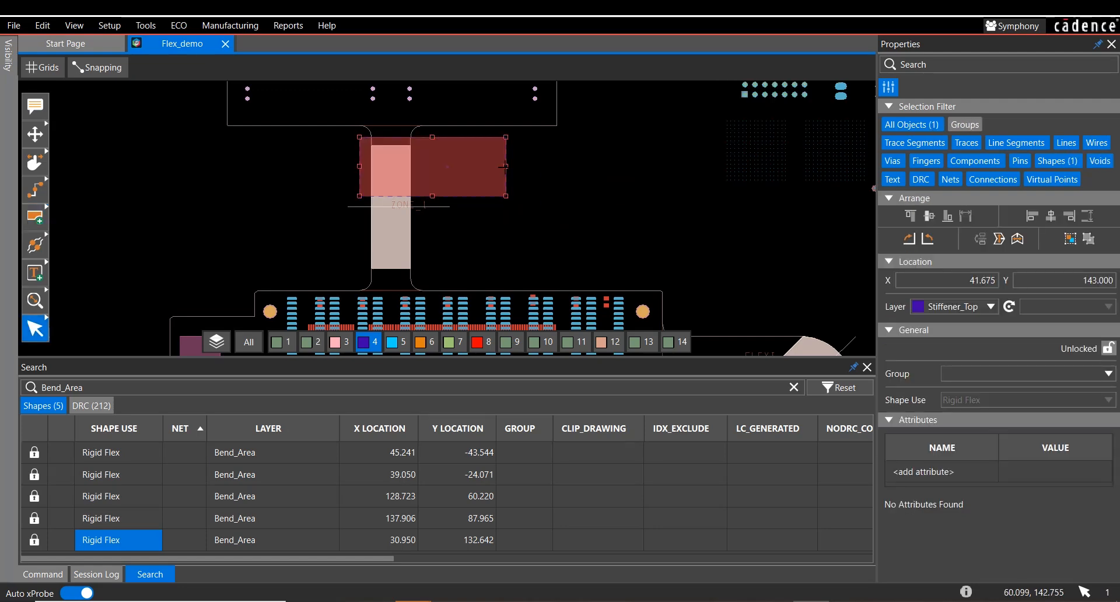
pyautogui.moveTo(504, 166); pyautogui.dragTo(401, 173)
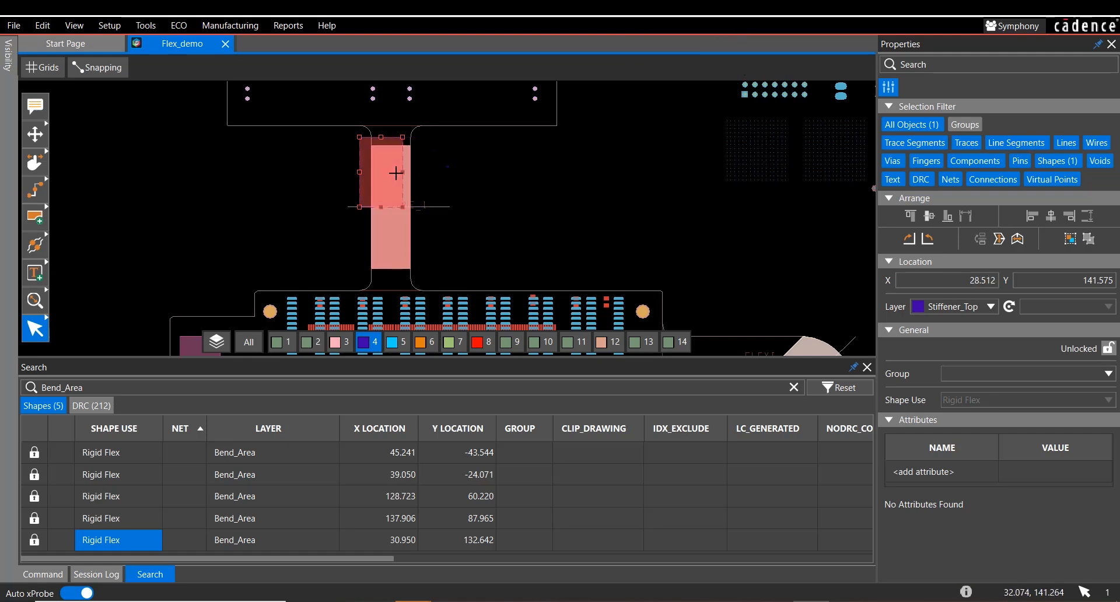
pyautogui.click(469, 249)
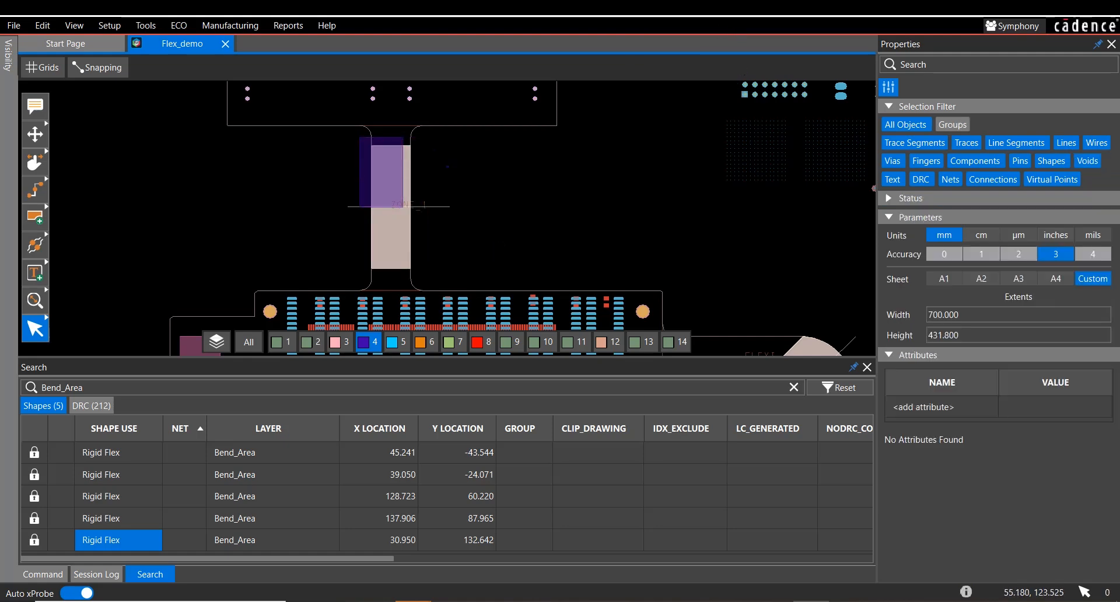
# - Select the MAIN_PCB zone boundary just below the ZONE_1 strip and copy it
pyautogui.moveTo(486, 244); pyautogui.dragTo(493, 82, button='middle')
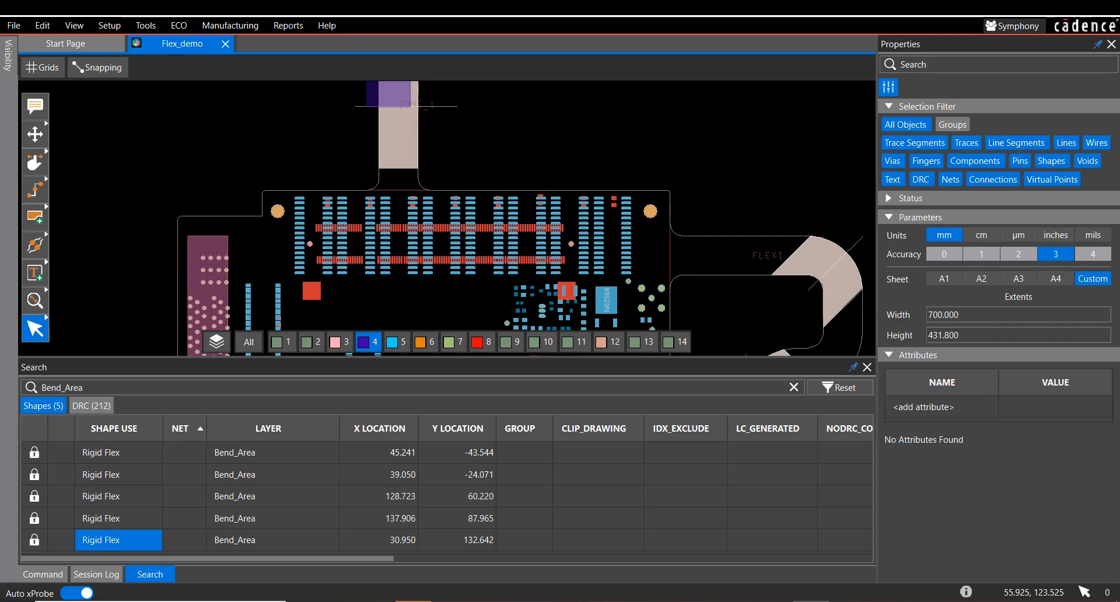
pyautogui.moveTo(399, 190)
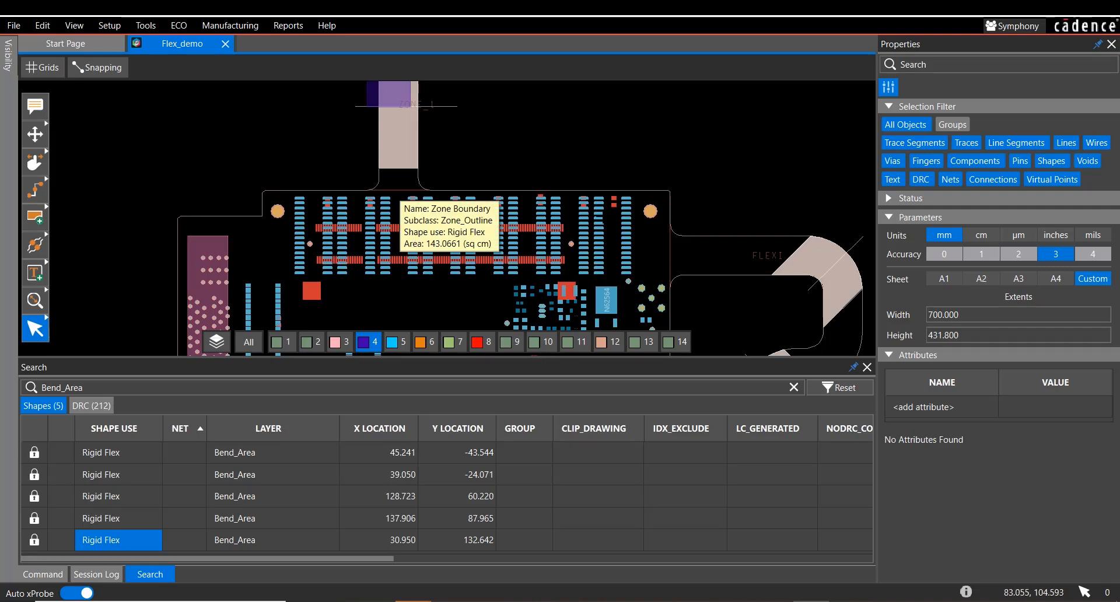
pyautogui.scroll(2, 385, 192)
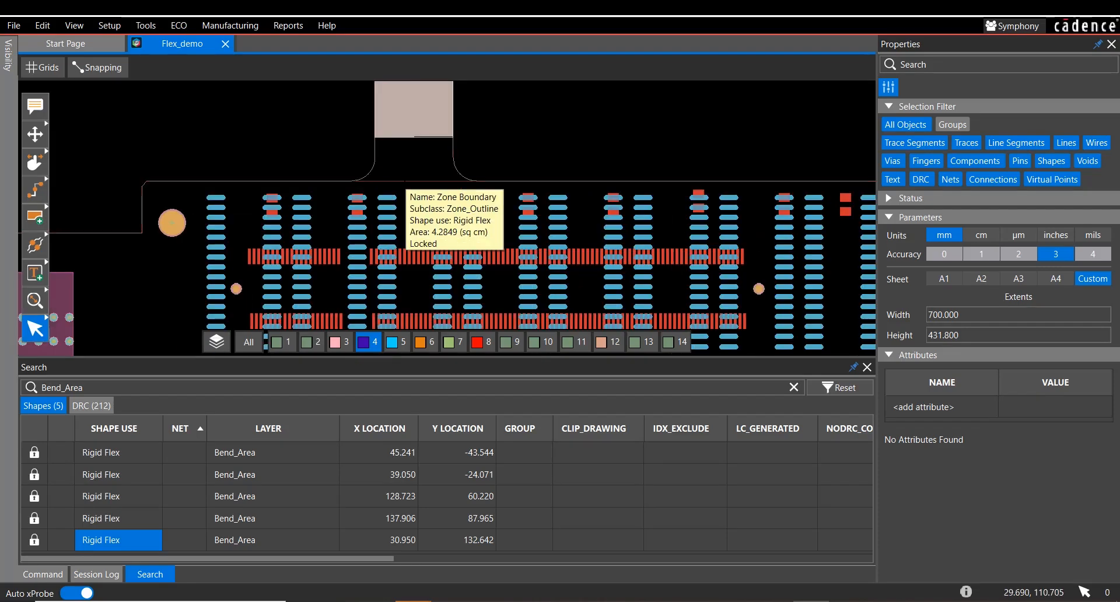
pyautogui.click(385, 192)
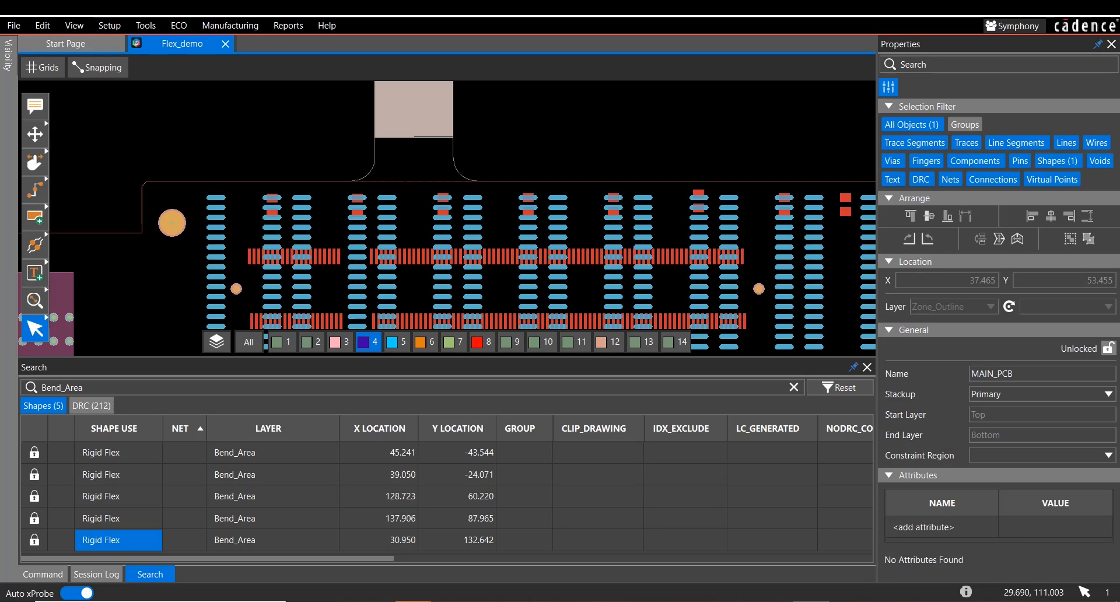
pyautogui.rightClick(404, 183)
pyautogui.click(432, 221)
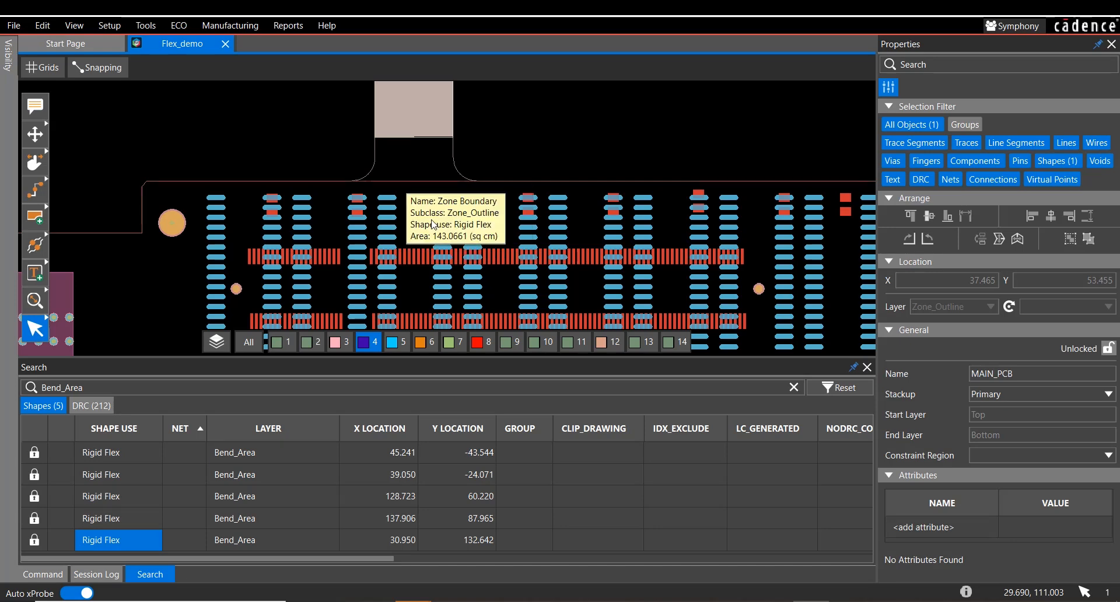
# - Paste the copied zone boundary as a Rigid Flex shape on Stiffener_Top, aligned over the MAIN_PCB outline
pyautogui.rightClick(431, 192)
pyautogui.click(443, 198)
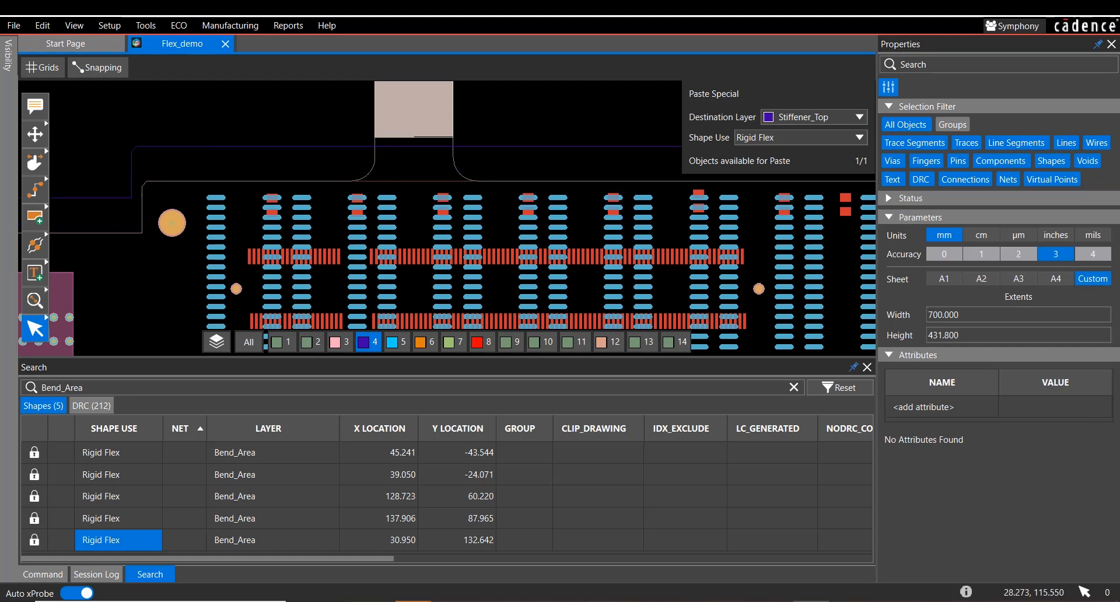
pyautogui.scroll(-2, 406, 170)
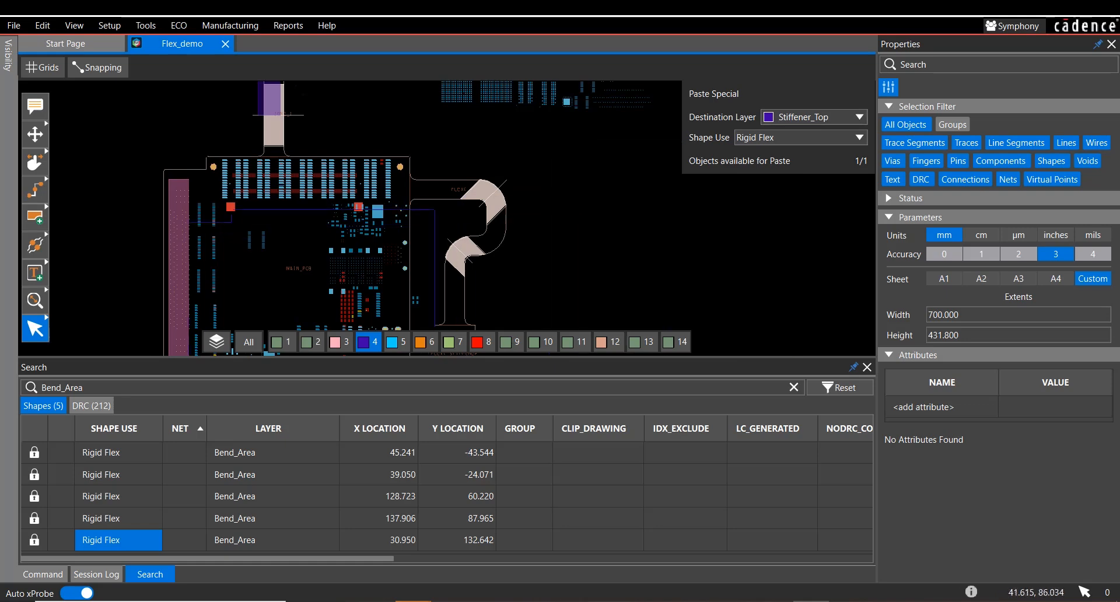
pyautogui.scroll(1, 257, 168)
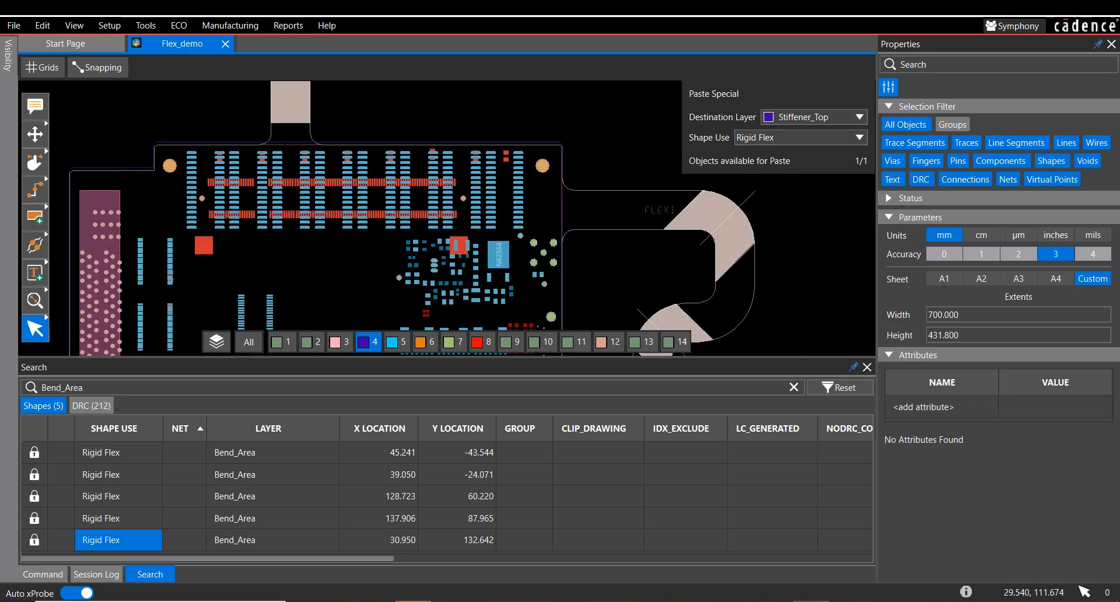
pyautogui.click(285, 145)
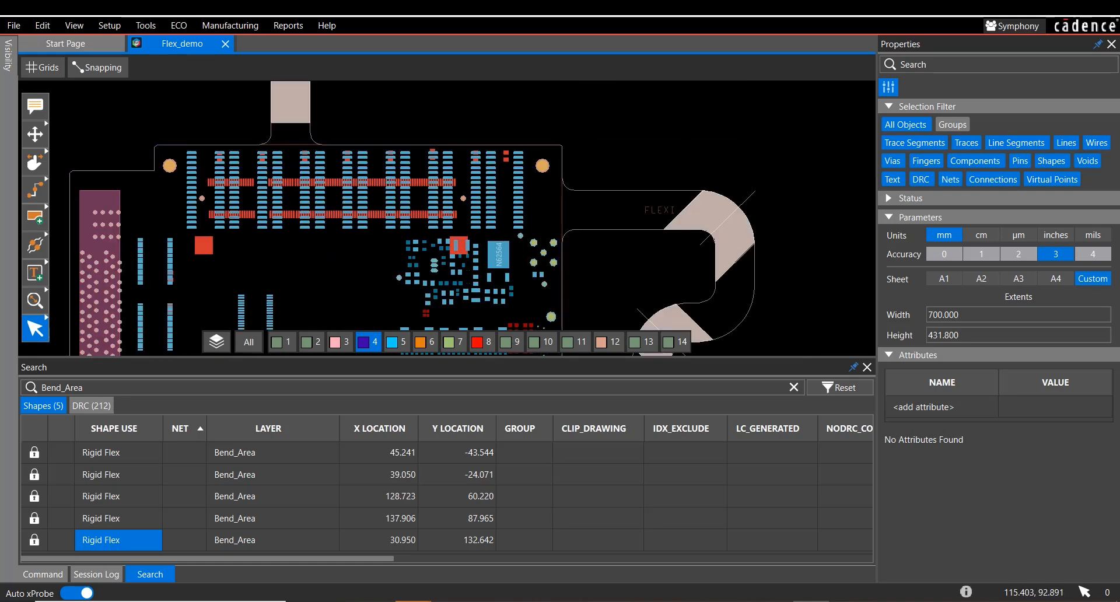